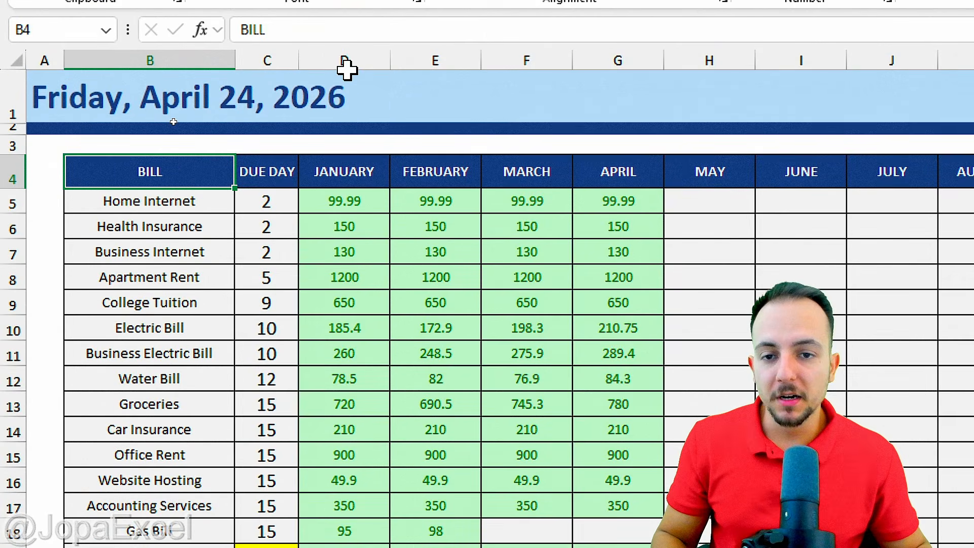
Examine the finished bill tracker's month columns, due days and payment amounts
{"action": "left_click", "coordinate": [344, 24]}
{"action": "left_click", "coordinate": [526, 24]}
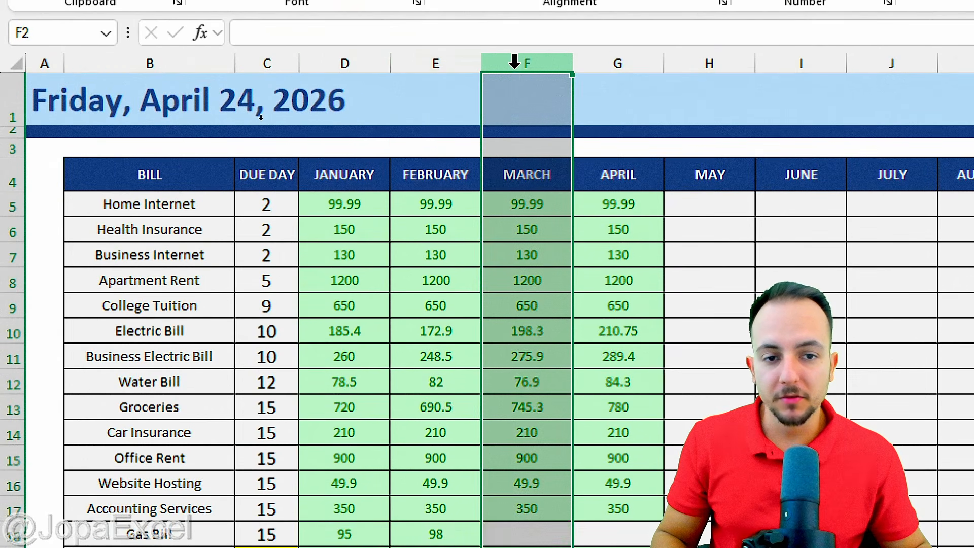
{"action": "left_click", "coordinate": [609, 23]}
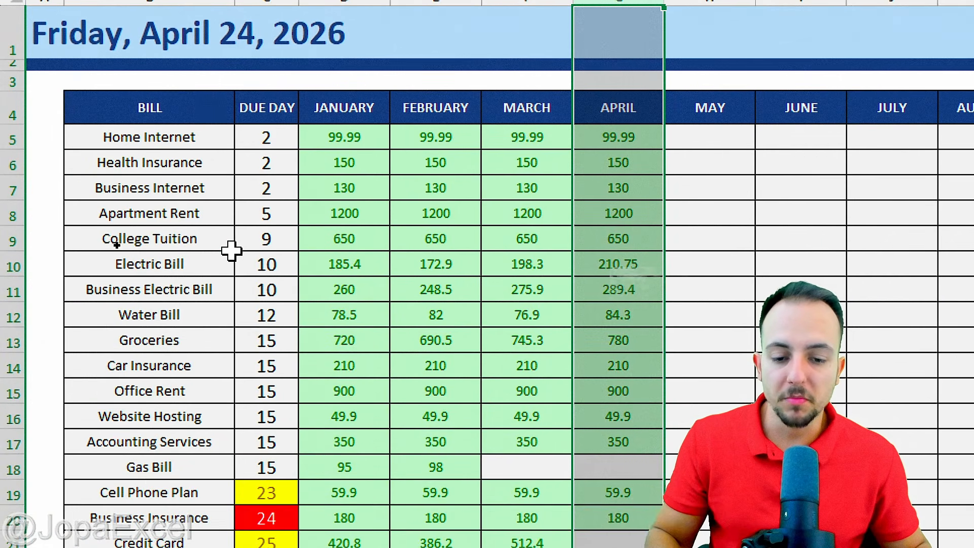
{"action": "left_click", "coordinate": [252, 385]}
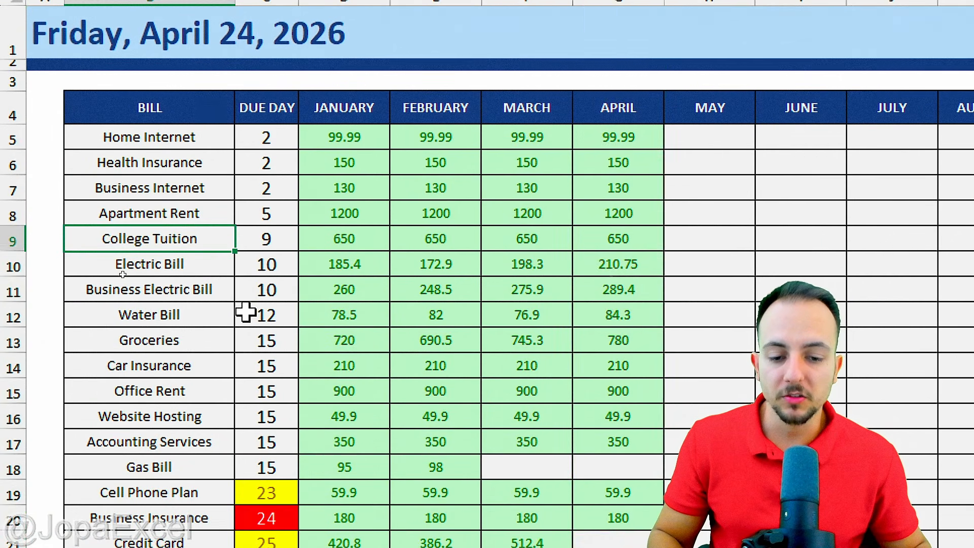
{"action": "left_click", "coordinate": [267, 391]}
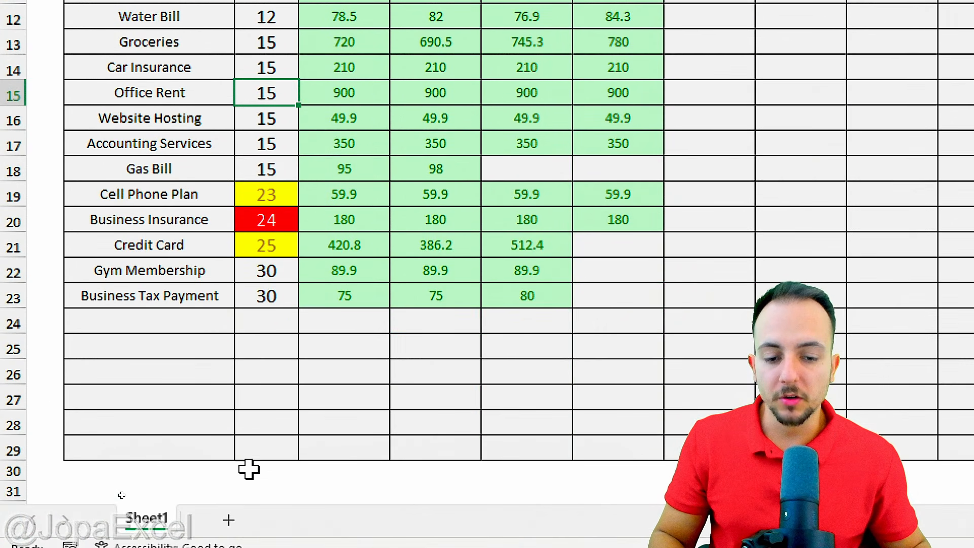
{"action": "left_click_drag", "start_coordinate": [360, 277], "coordinate": [656, 38]}
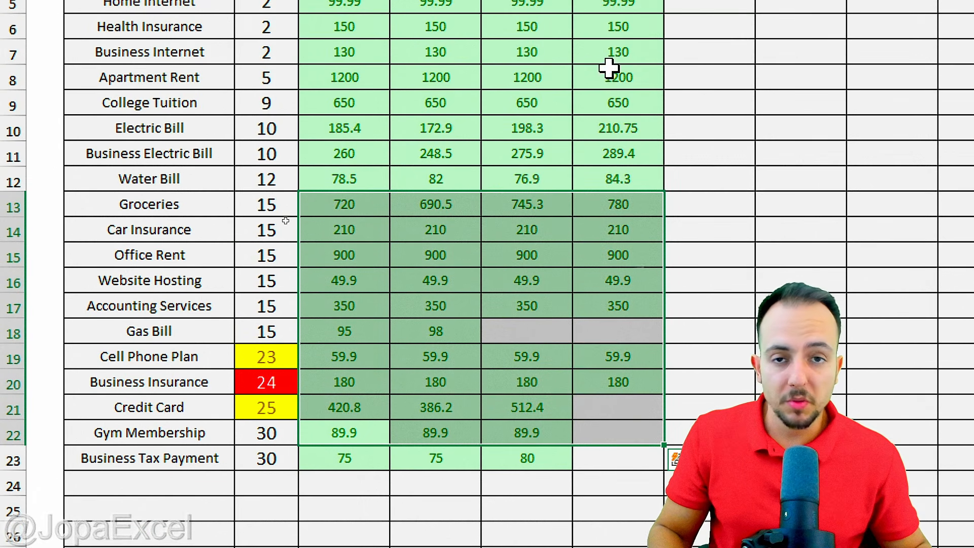
{"action": "left_click", "coordinate": [428, 78]}
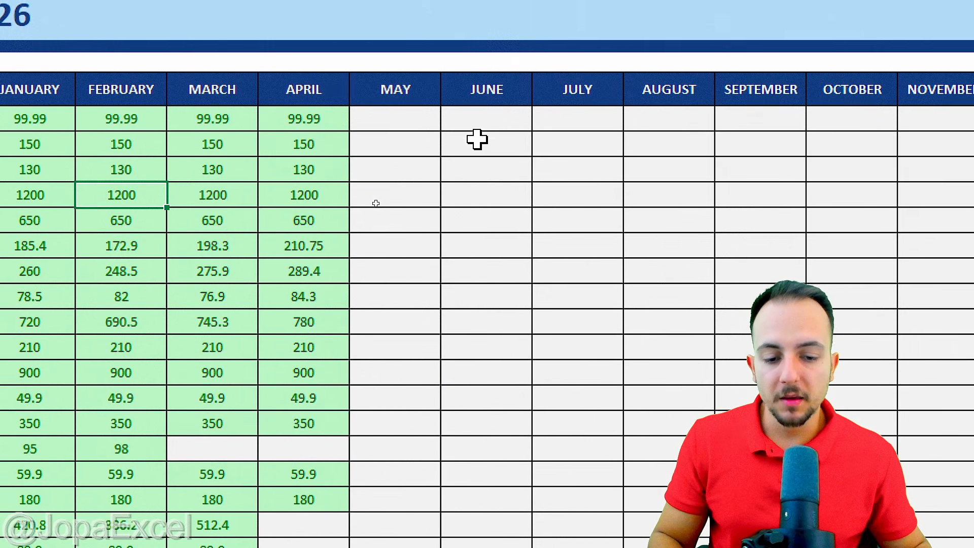
Enter 123 as the May payment for Health Insurance
{"action": "left_click", "coordinate": [398, 148]}
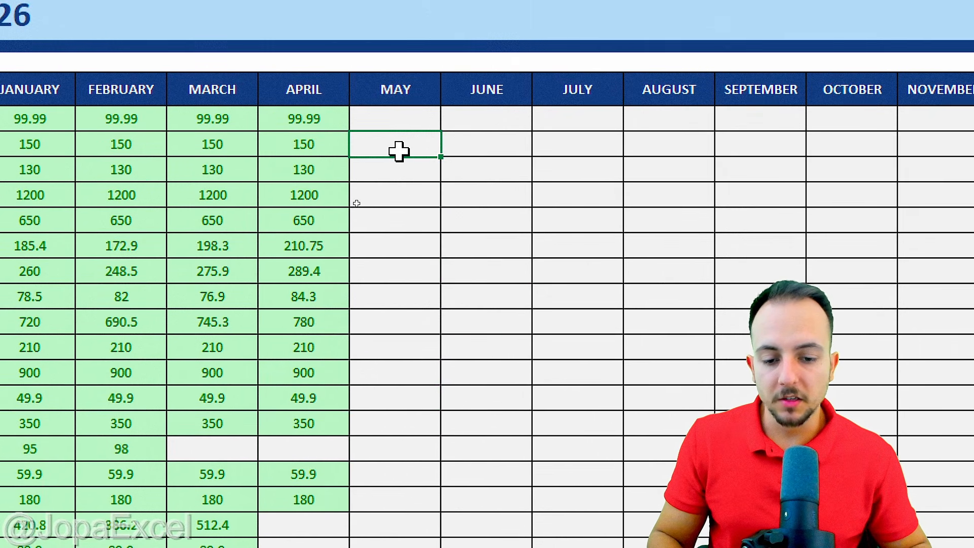
{"action": "type", "text": "125"}
{"action": "key", "text": "Return"}
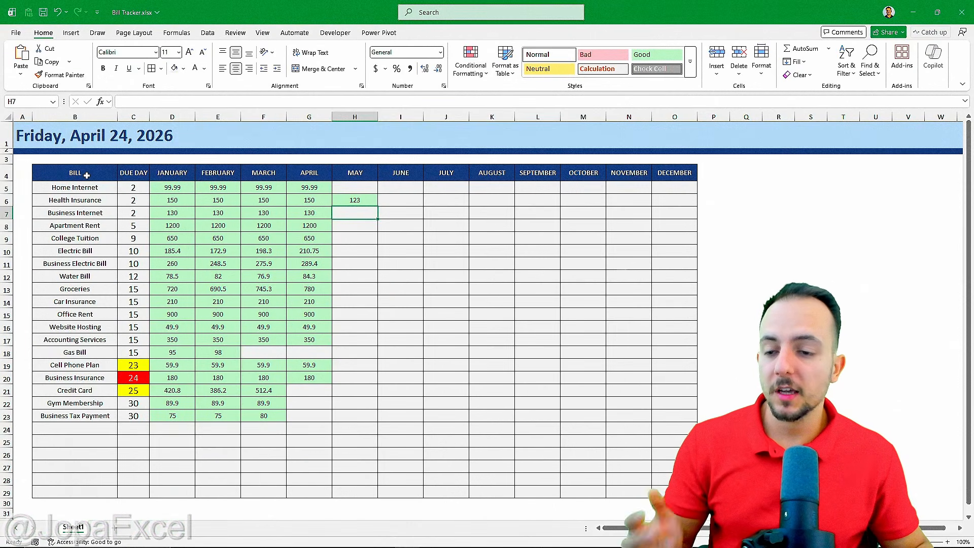
{"action": "left_click", "coordinate": [86, 175]}
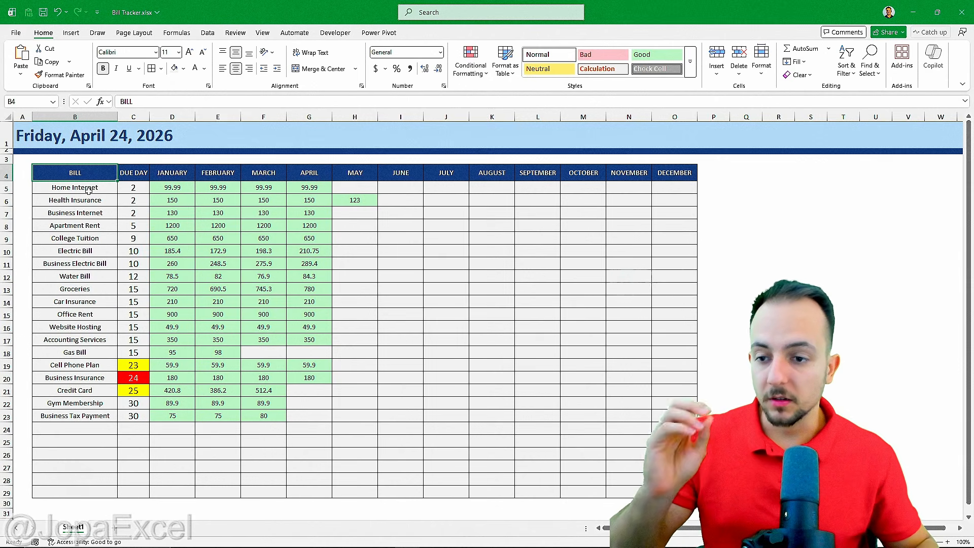
Open a new blank sheet and fill the whole of row 1 with light blue
{"action": "left_click", "coordinate": [119, 528]}
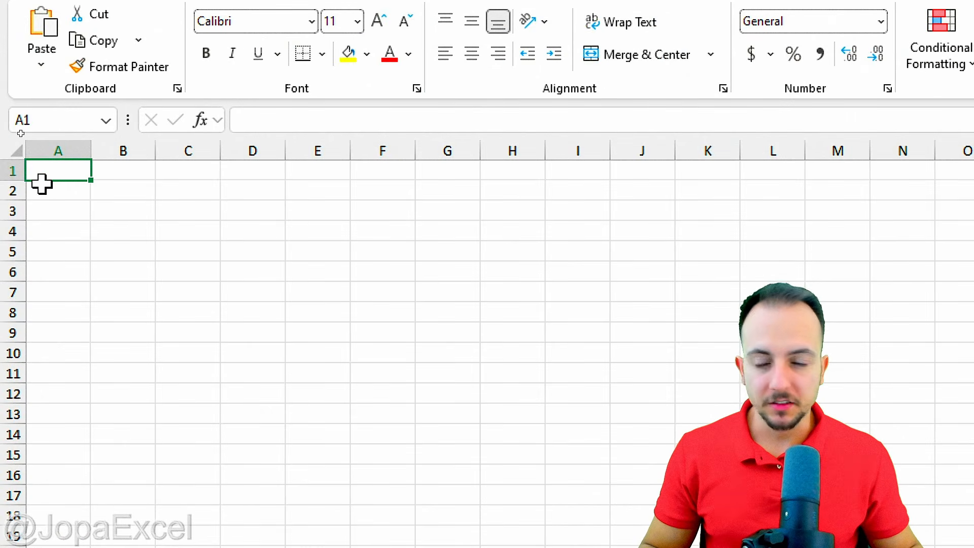
{"action": "left_click", "coordinate": [12, 170]}
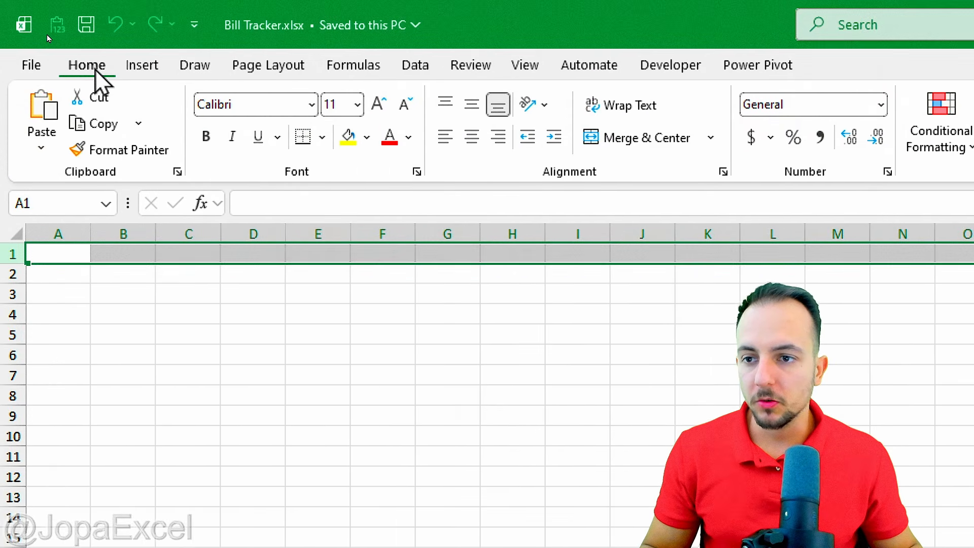
{"action": "left_click", "coordinate": [367, 137]}
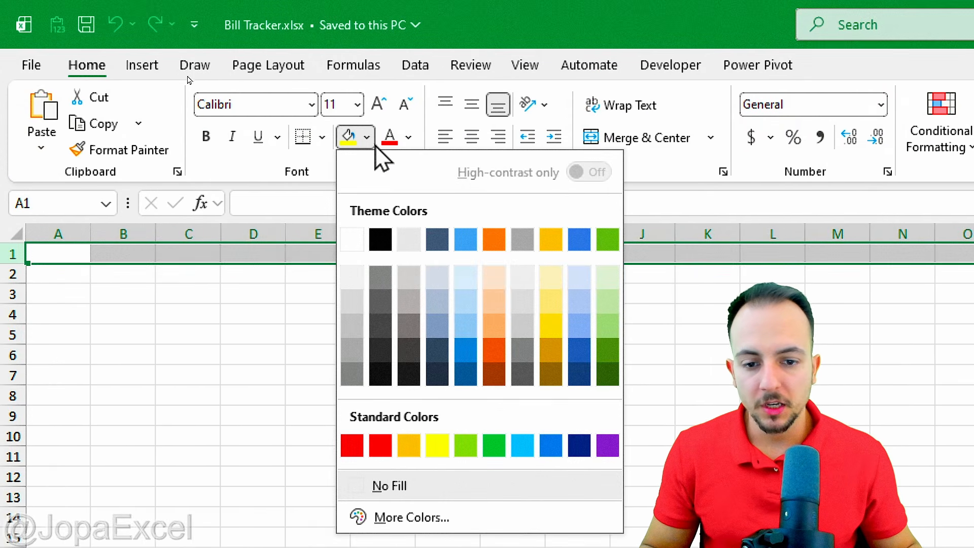
{"action": "left_click", "coordinate": [468, 303]}
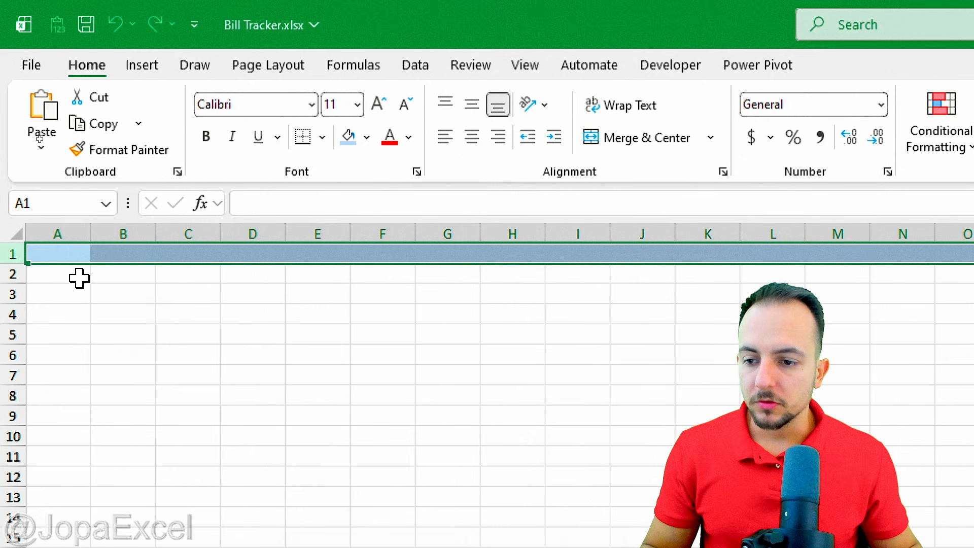
Merge and center cells A1 through H1 in the light blue row
{"action": "left_click", "coordinate": [78, 256]}
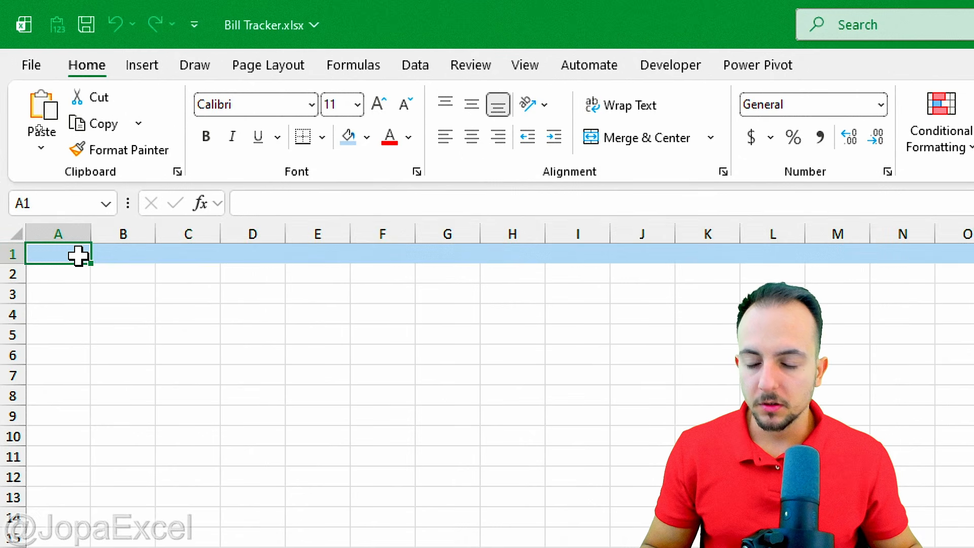
{"action": "left_click_drag", "start_coordinate": [78, 255], "coordinate": [491, 254]}
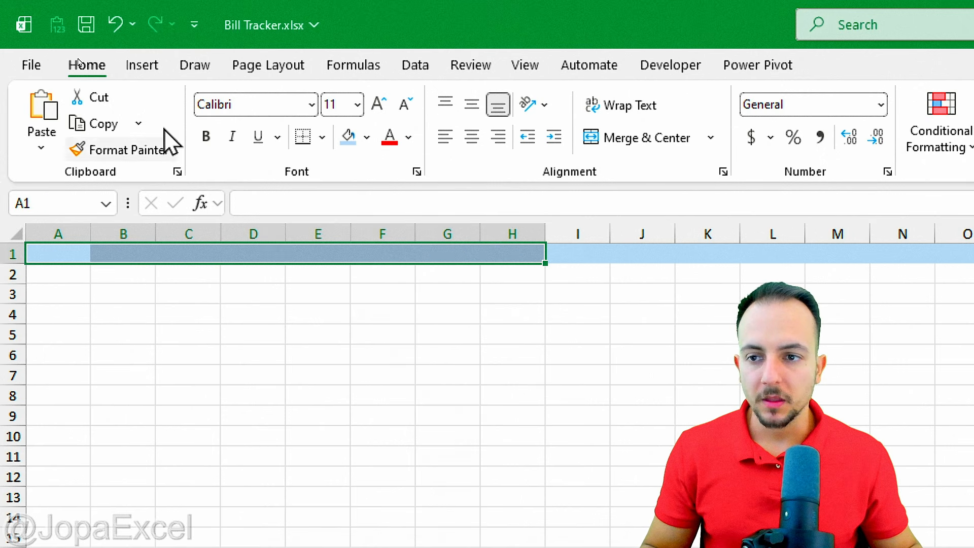
{"action": "left_click", "coordinate": [639, 143]}
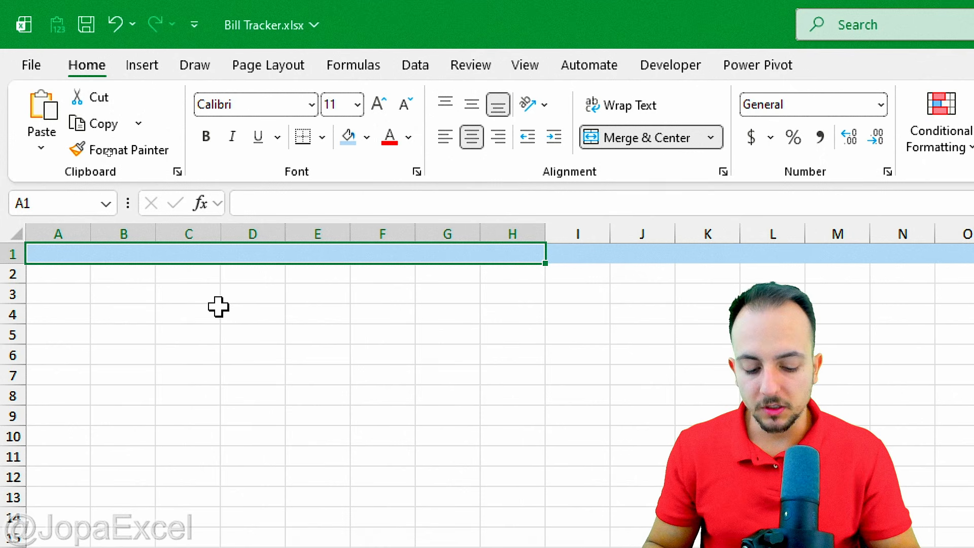
Enter =TODAY() in the merged cell A1 and format the result as Long Date
{"action": "type", "text": "=TODAY"}
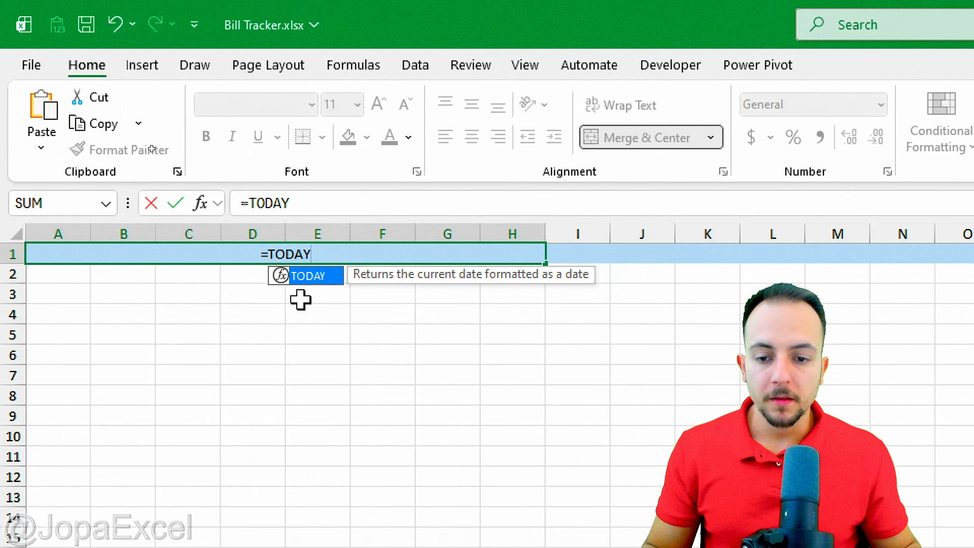
{"action": "double_click", "coordinate": [310, 276]}
{"action": "key", "text": "Return"}
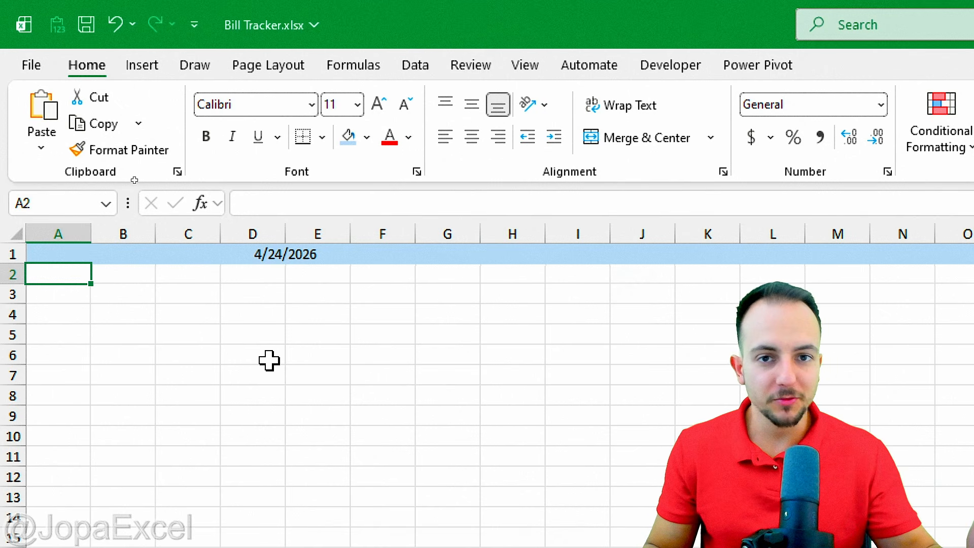
{"action": "left_click", "coordinate": [273, 254]}
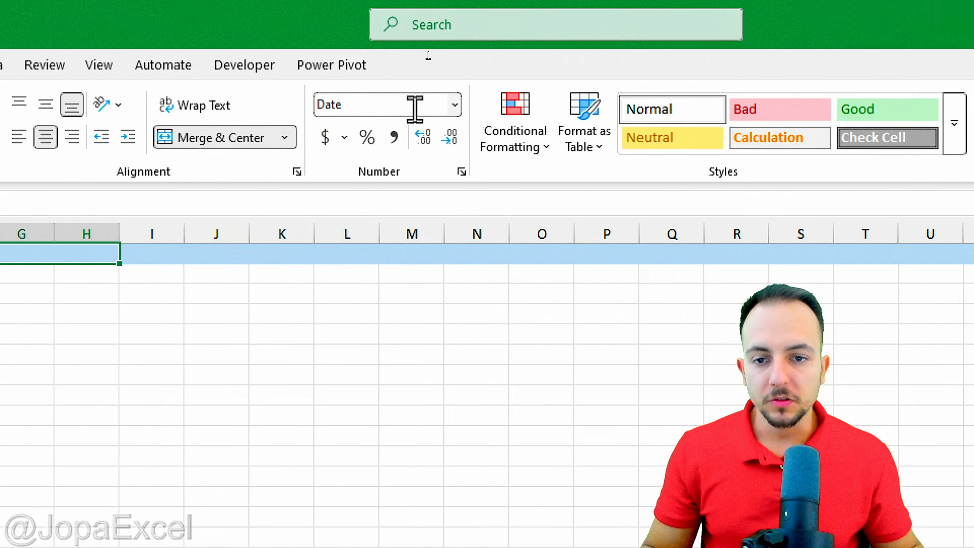
{"action": "left_click", "coordinate": [455, 105]}
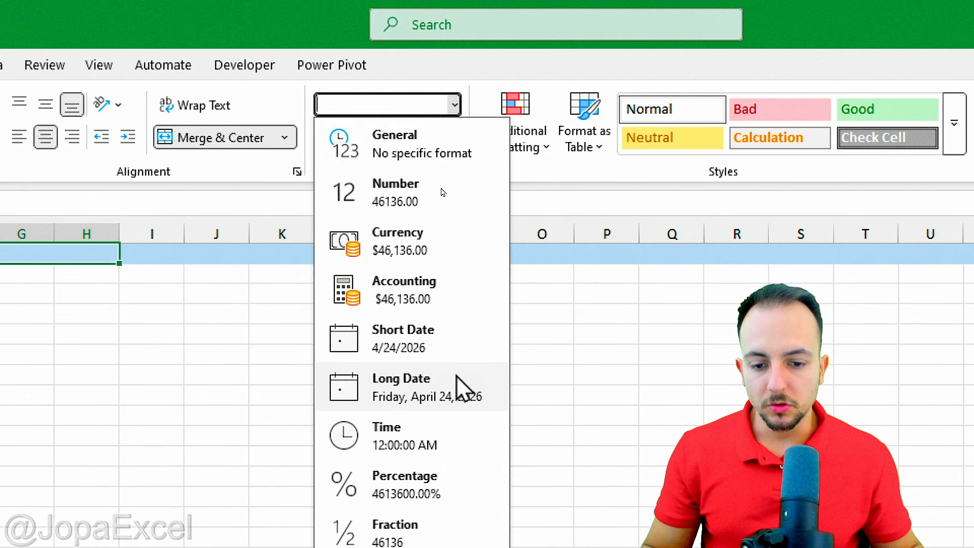
{"action": "left_click", "coordinate": [459, 396]}
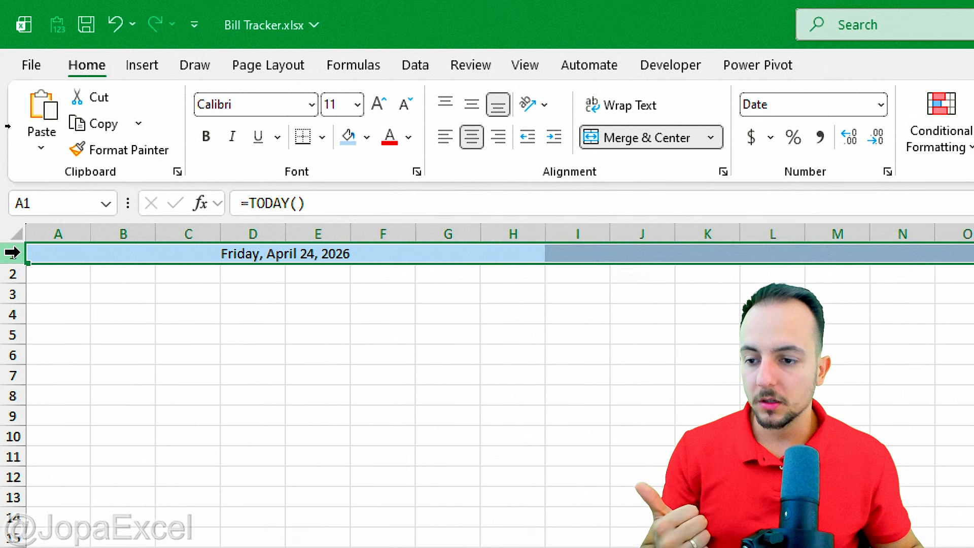
Set the height of row 1 to 40
{"action": "right_click", "coordinate": [21, 254]}
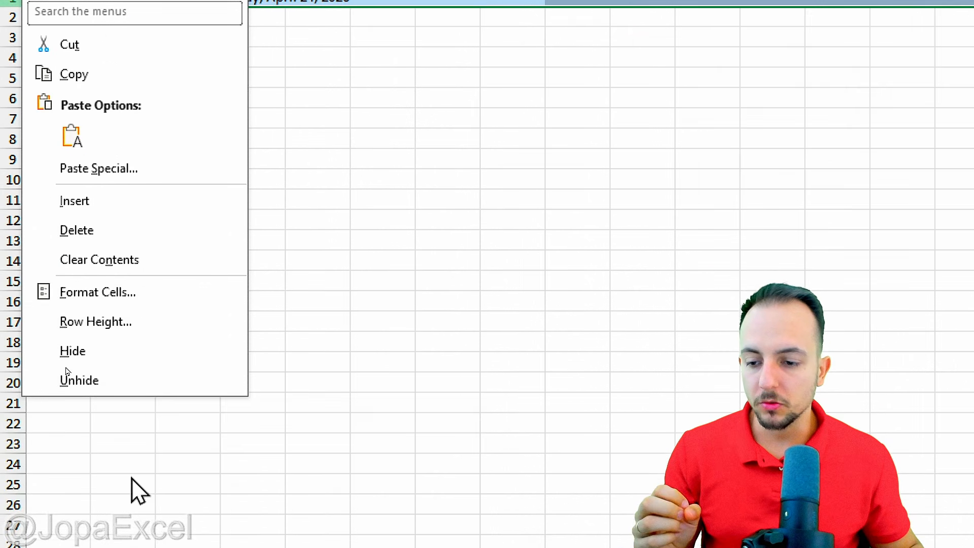
{"action": "left_click", "coordinate": [153, 324]}
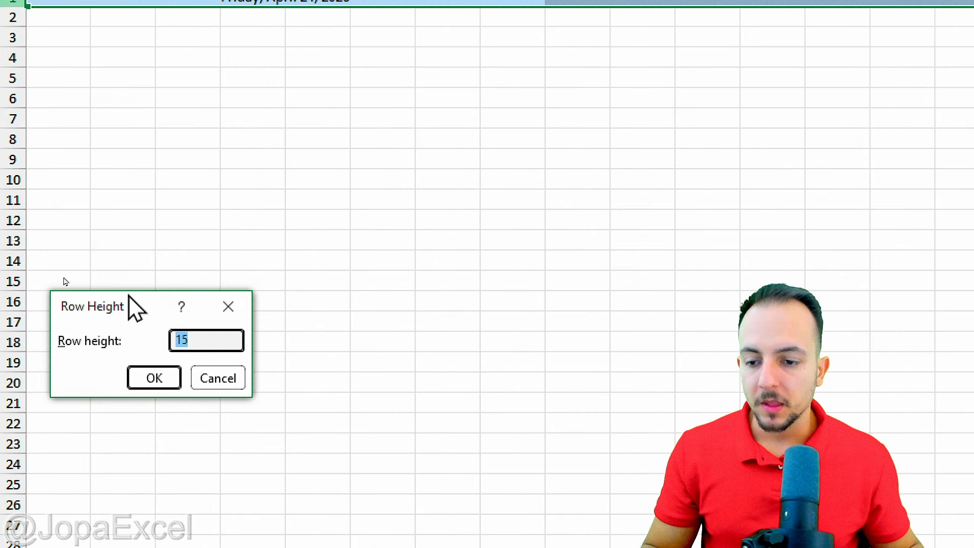
{"action": "left_click_drag", "start_coordinate": [131, 304], "coordinate": [218, 86]}
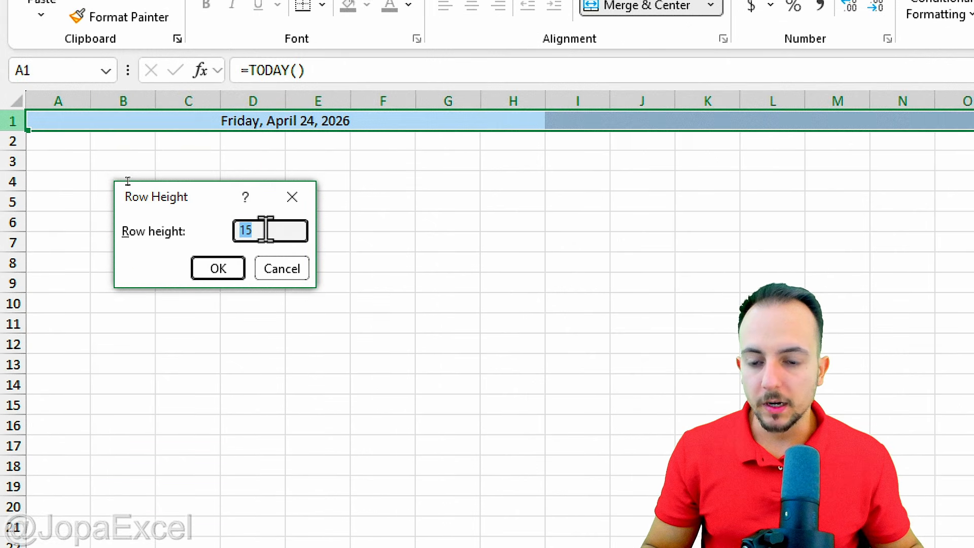
{"action": "type", "text": "40"}
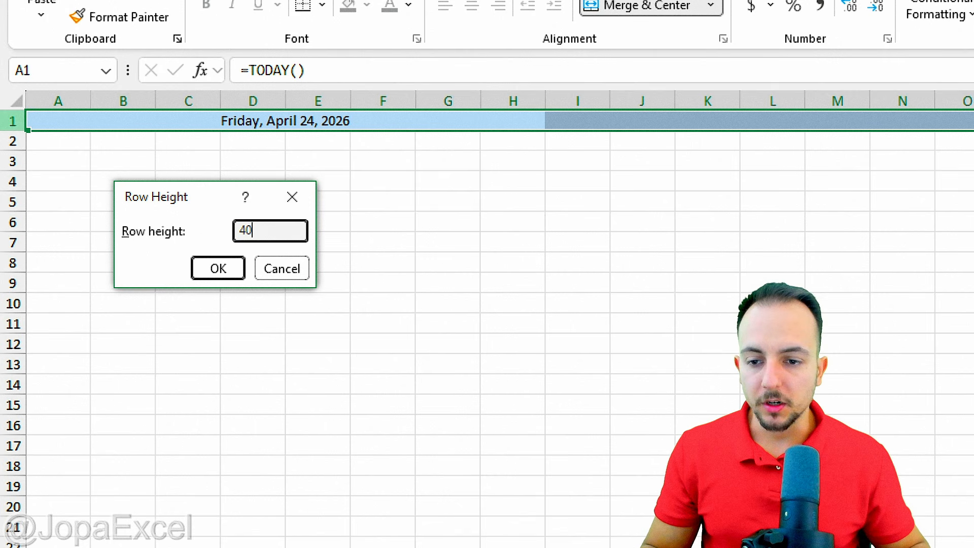
{"action": "left_click", "coordinate": [213, 265]}
Enlarge the date in A1 to font size 26 and align it vertically to the middle and horizontally to the left
{"action": "left_click", "coordinate": [304, 131]}
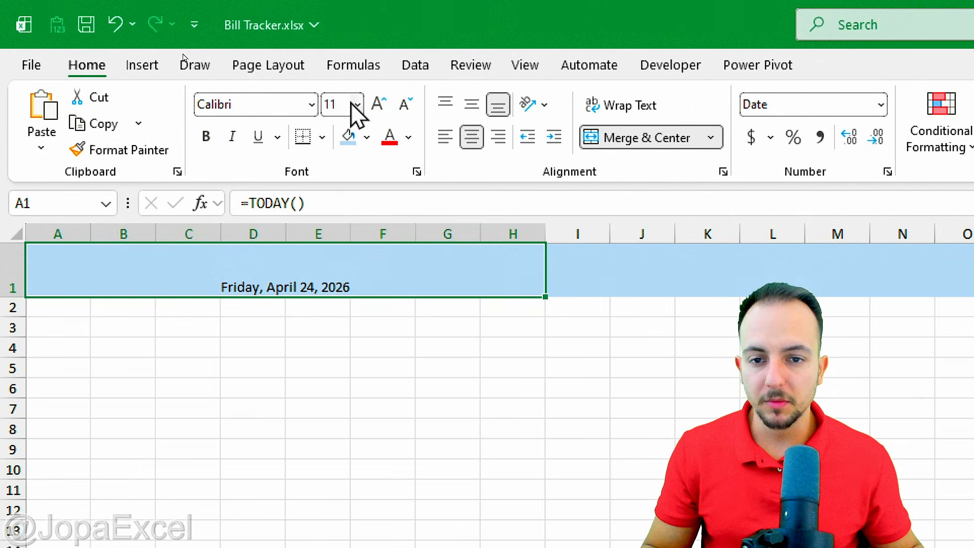
{"action": "left_click", "coordinate": [377, 105]}
{"action": "left_click", "coordinate": [376, 104]}
{"action": "left_click", "coordinate": [376, 104]}
{"action": "left_click", "coordinate": [377, 105]}
{"action": "left_click", "coordinate": [377, 105]}
{"action": "left_click", "coordinate": [376, 105]}
{"action": "left_click", "coordinate": [377, 106]}
{"action": "left_click", "coordinate": [377, 106]}
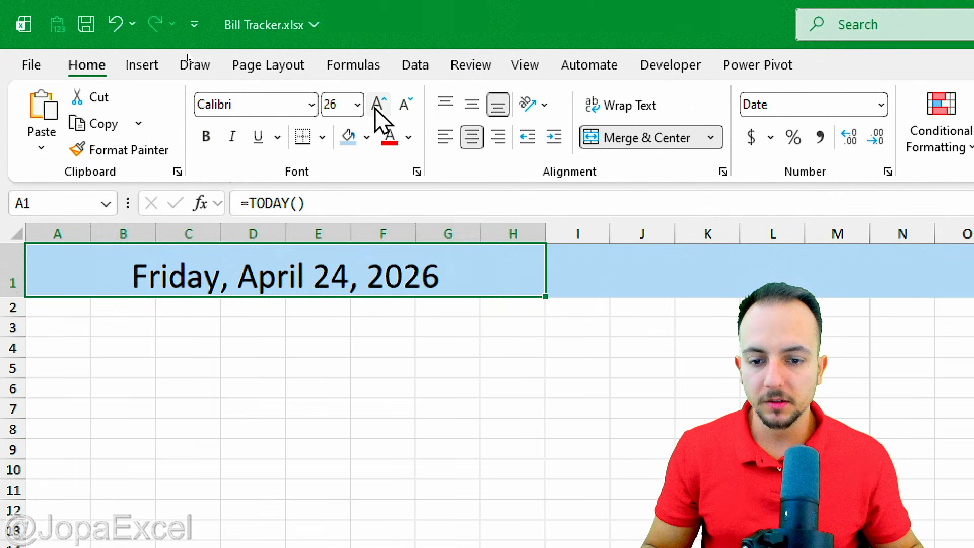
{"action": "left_click", "coordinate": [481, 112]}
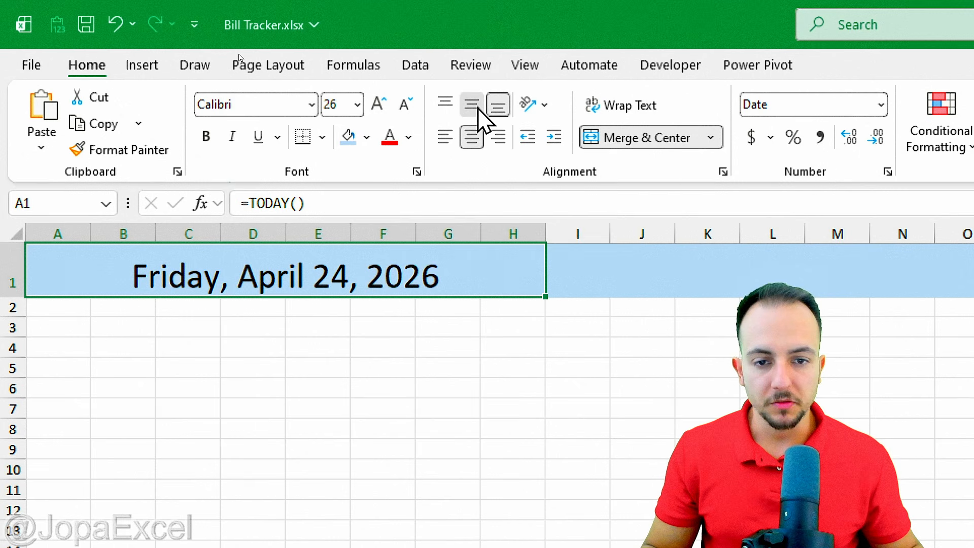
{"action": "left_click", "coordinate": [445, 137]}
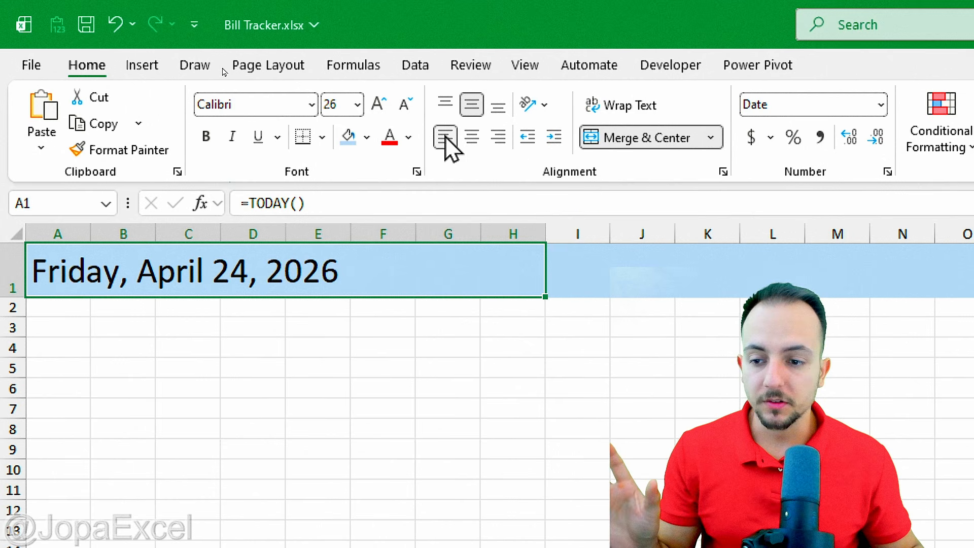
Make the date in A1 bold with a dark blue font color
{"action": "left_click", "coordinate": [408, 138]}
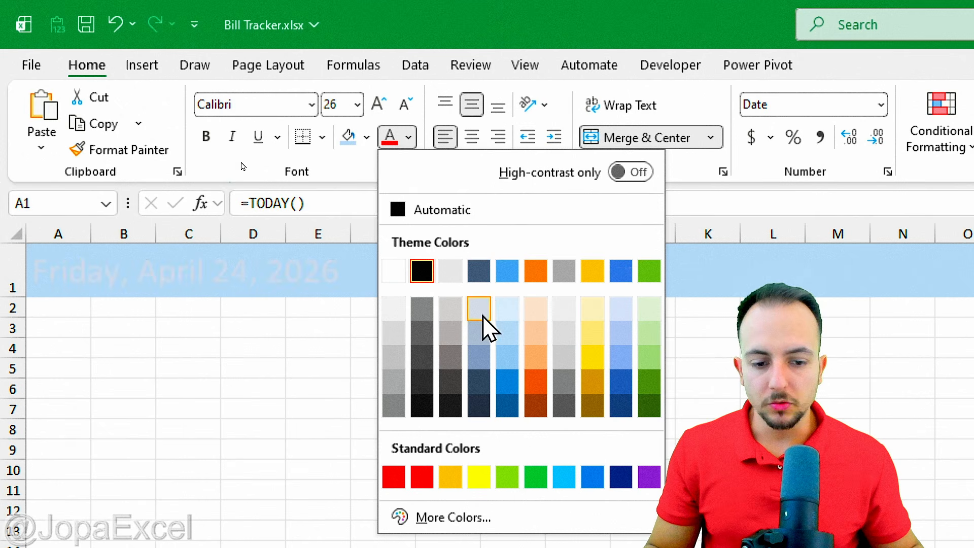
{"action": "left_click", "coordinate": [622, 406]}
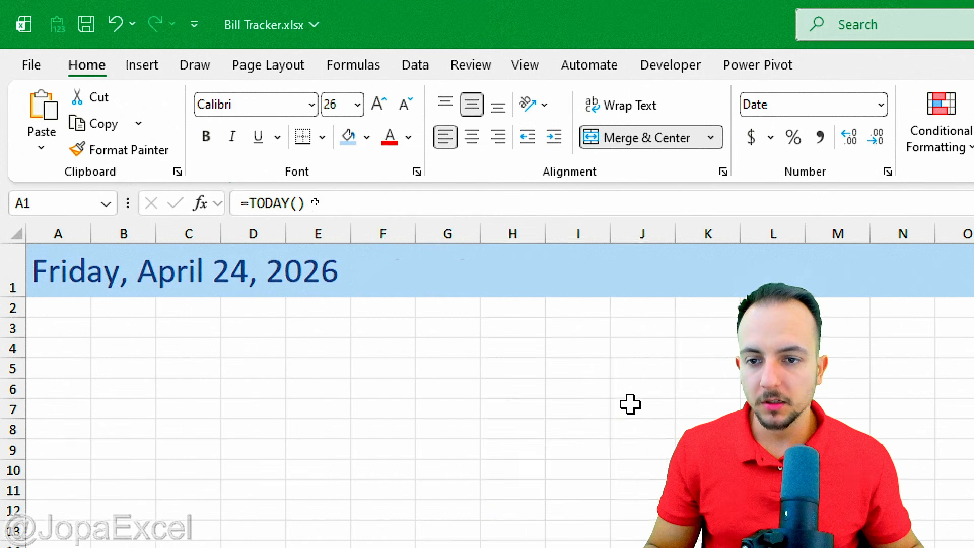
{"action": "left_click", "coordinate": [207, 136]}
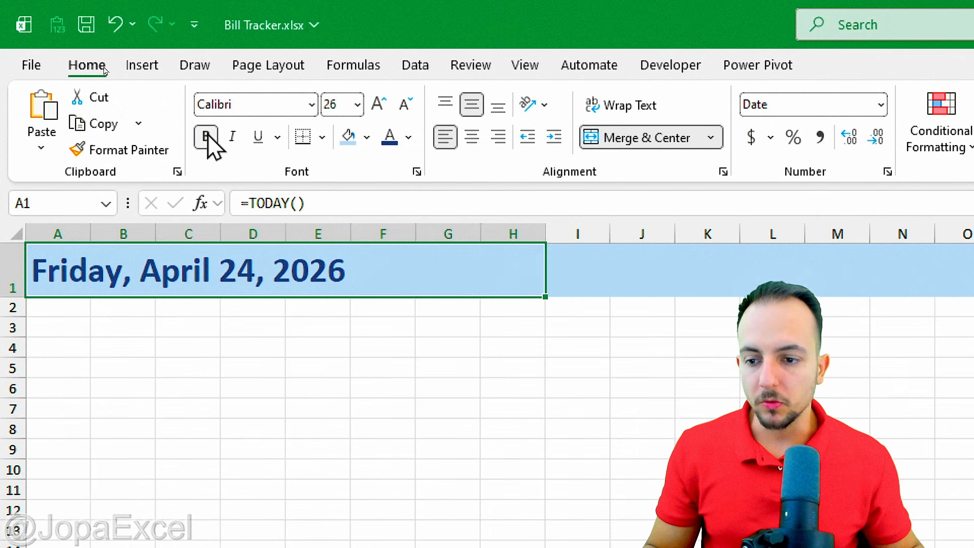
Fill the whole of row 2 with the same dark blue as the date text
{"action": "left_click", "coordinate": [9, 307]}
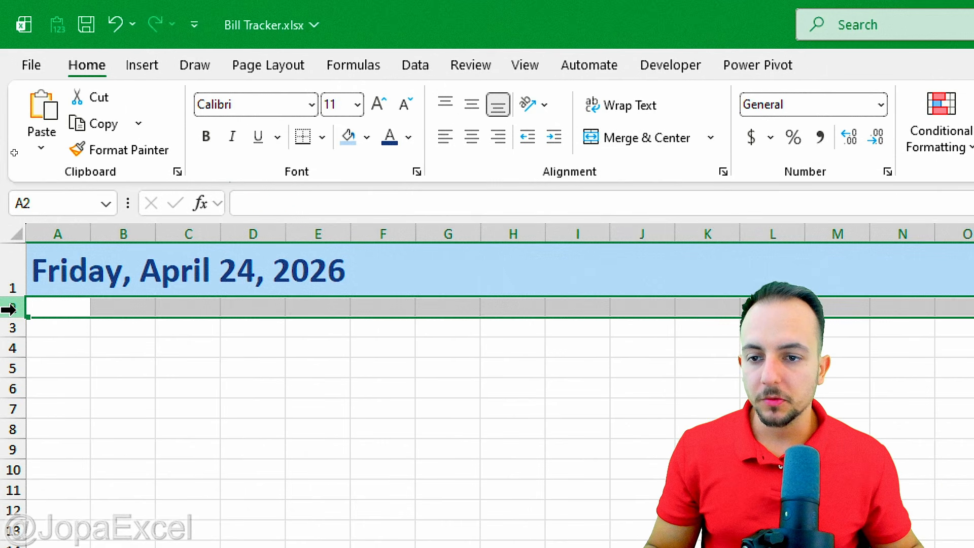
{"action": "left_click", "coordinate": [367, 138]}
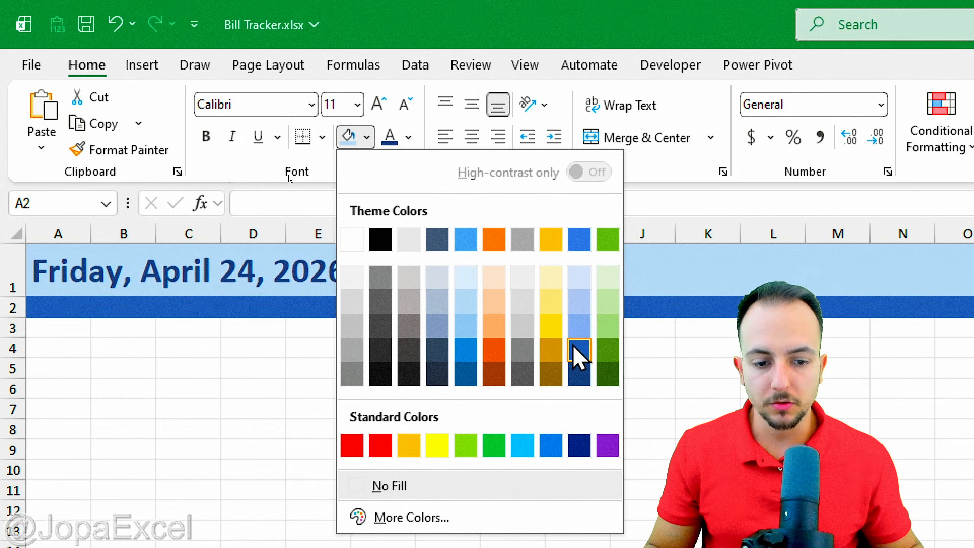
{"action": "left_click", "coordinate": [582, 378]}
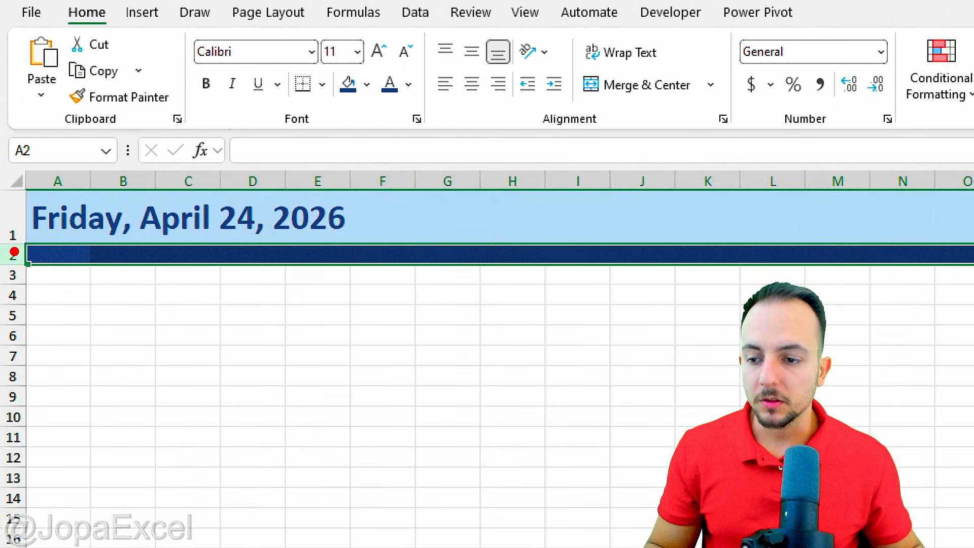
Reduce the height of row 2 to a thin strip beneath the date banner
{"action": "mouse_move", "coordinate": [15, 251]}
{"action": "left_mouse_down"}
{"action": "mouse_move", "coordinate": [23, 279]}
{"action": "mouse_move", "coordinate": [7, 241]}
{"action": "left_mouse_up"}
{"action": "left_click_drag", "start_coordinate": [58, 202], "coordinate": [52, 293]}
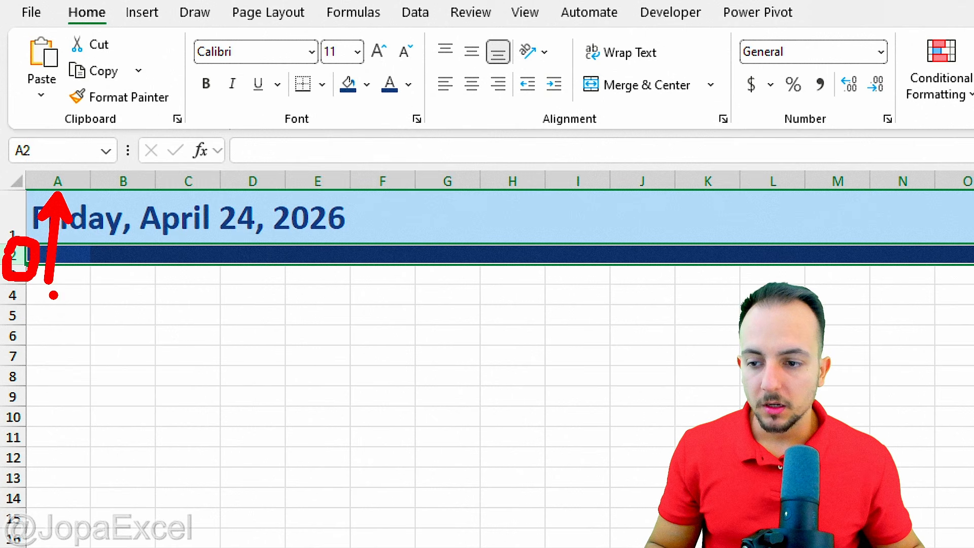
{"action": "key", "text": "Escape"}
{"action": "left_click_drag", "start_coordinate": [17, 264], "coordinate": [44, 255]}
Enter the headers BILL, DUE DAY and JANUARY in cells B4, C4 and D4
{"action": "left_click", "coordinate": [60, 282]}
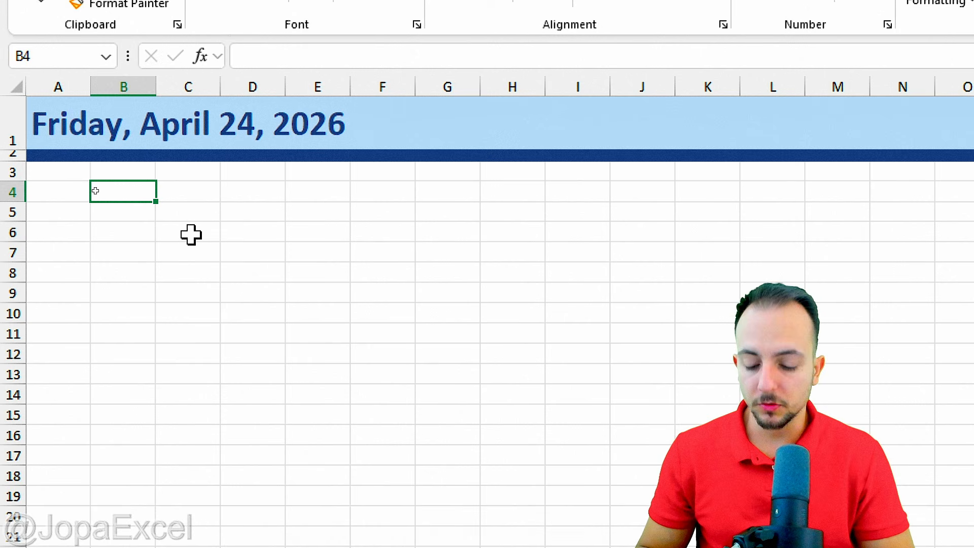
{"action": "type", "text": "BILL"}
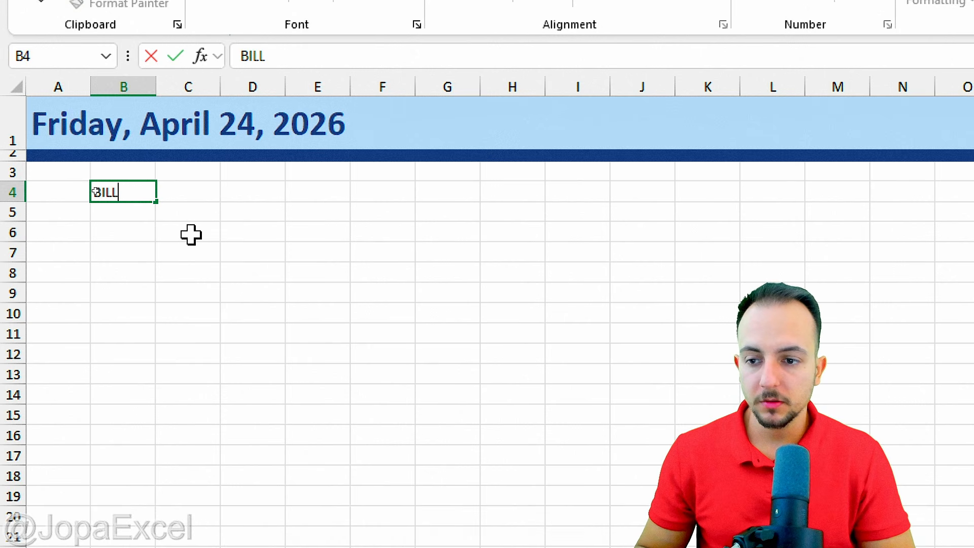
{"action": "key", "text": "Tab"}
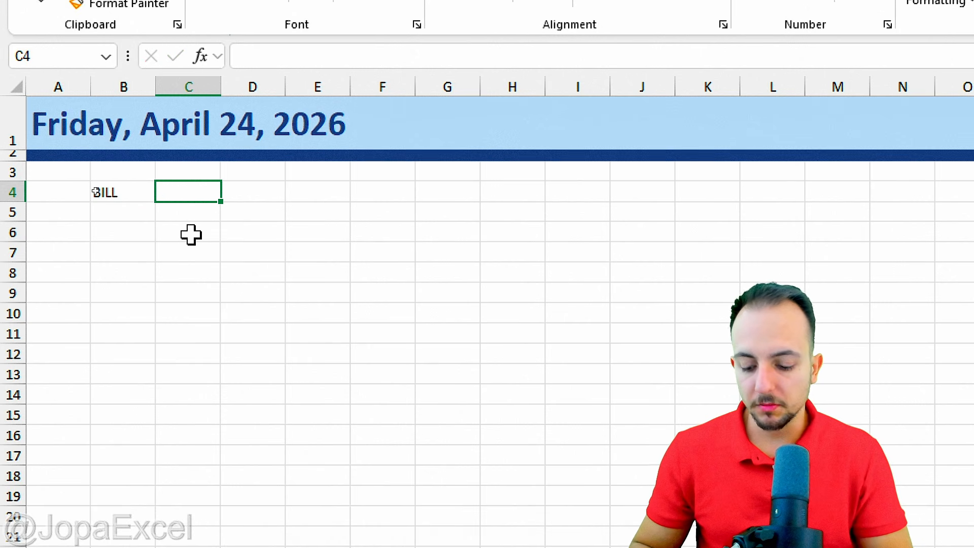
{"action": "type", "text": "DUE DAY"}
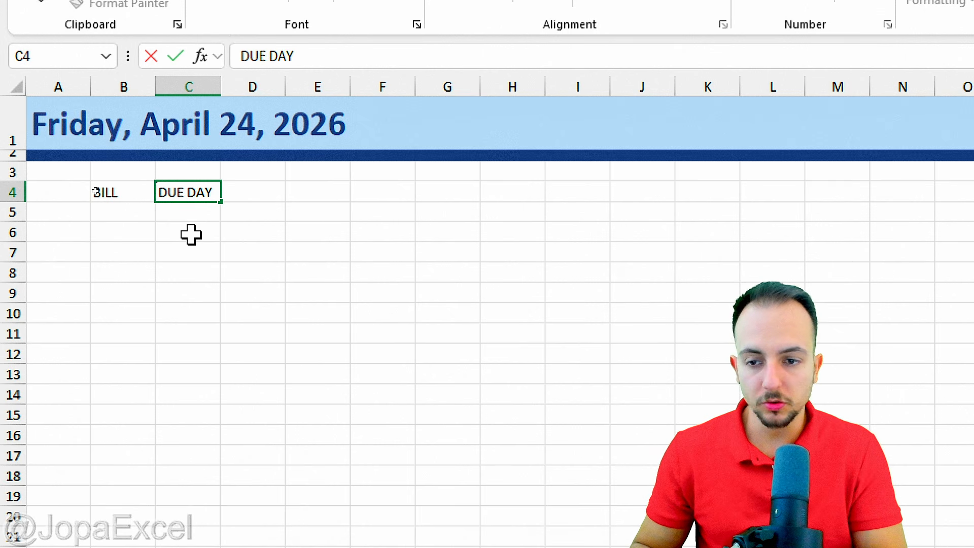
{"action": "key", "text": "Tab"}
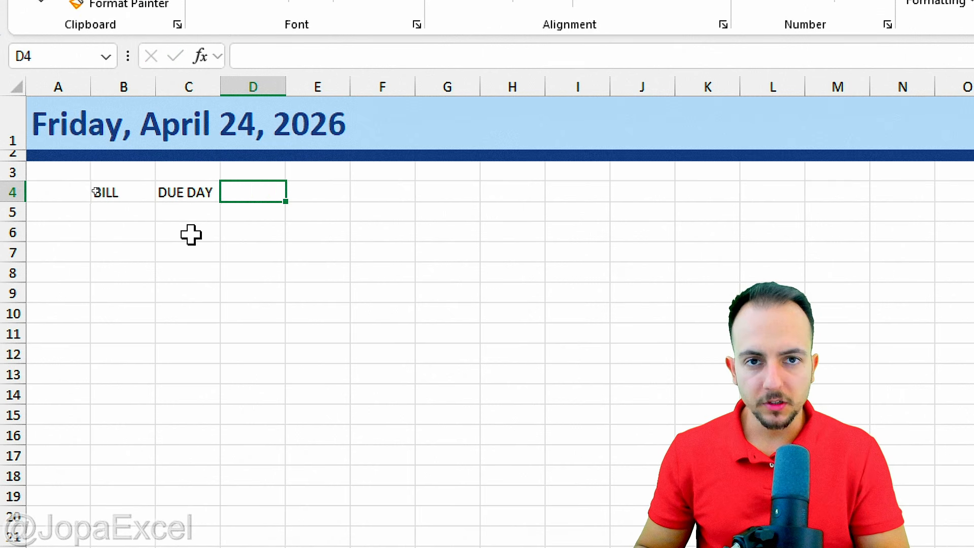
{"action": "type", "text": "JANUARY"}
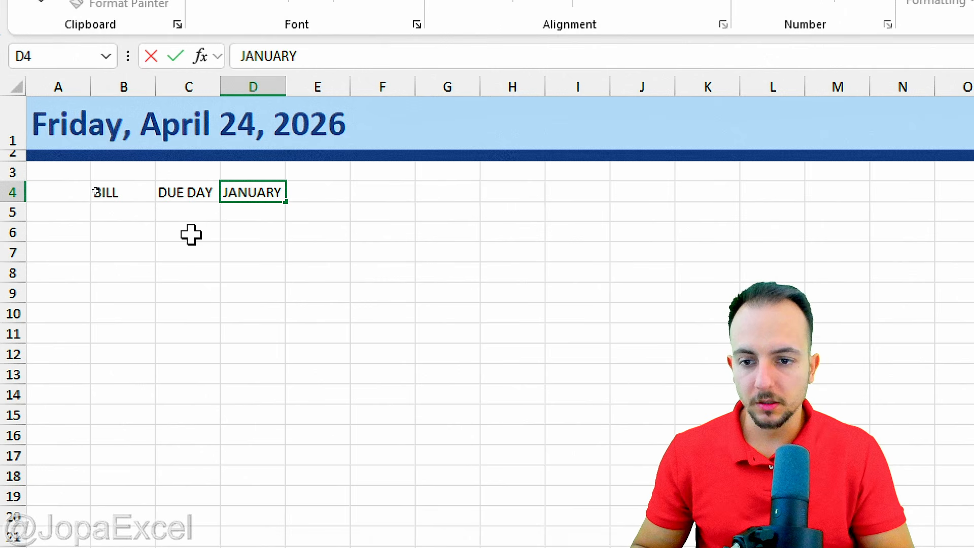
{"action": "key", "text": "Return"}
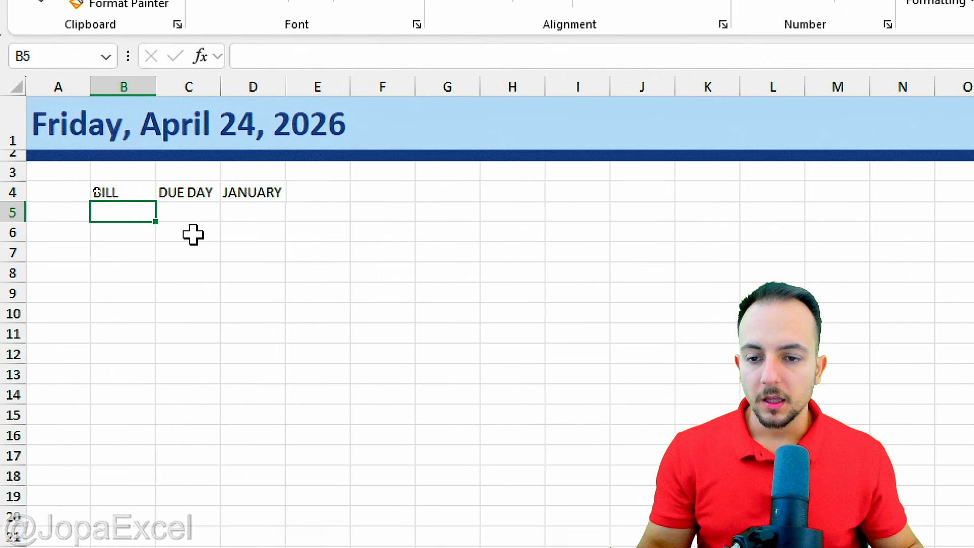
Fill the month headers across row 4 from JANUARY in D4 through DECEMBER in O4
{"action": "left_click", "coordinate": [253, 192]}
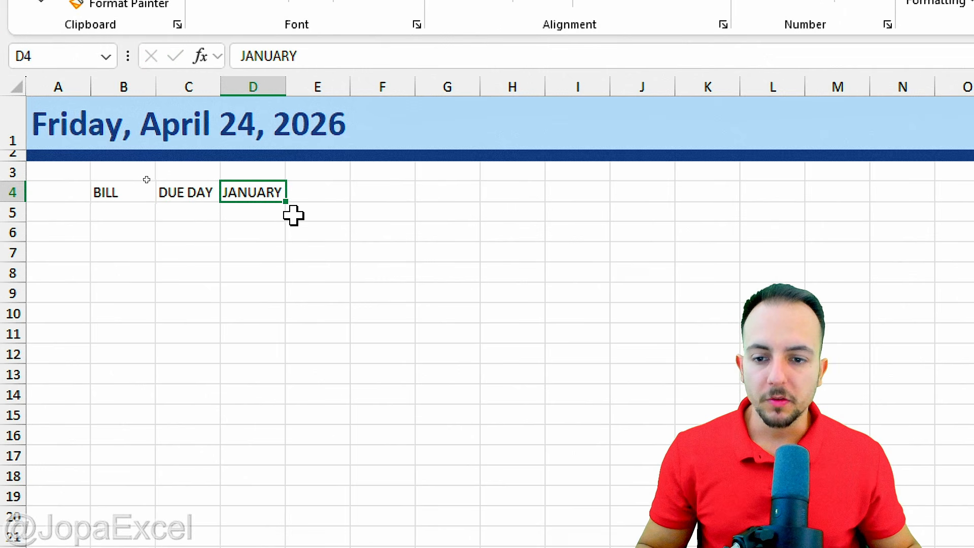
{"action": "left_click_drag", "start_coordinate": [306, 198], "coordinate": [281, 192]}
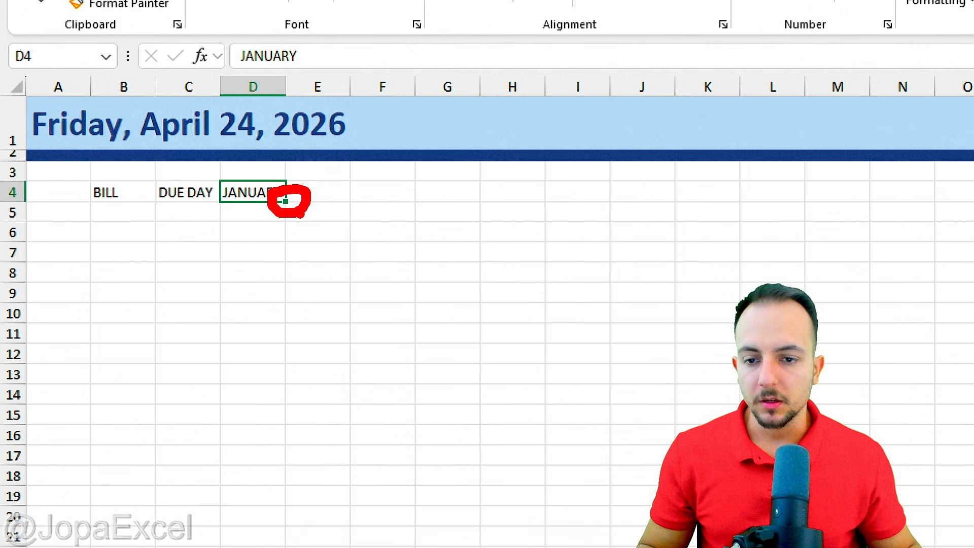
{"action": "mouse_move", "coordinate": [373, 222]}
{"action": "left_mouse_down"}
{"action": "mouse_move", "coordinate": [259, 224]}
{"action": "mouse_move", "coordinate": [456, 198]}
{"action": "mouse_move", "coordinate": [921, 197]}
{"action": "left_mouse_up"}
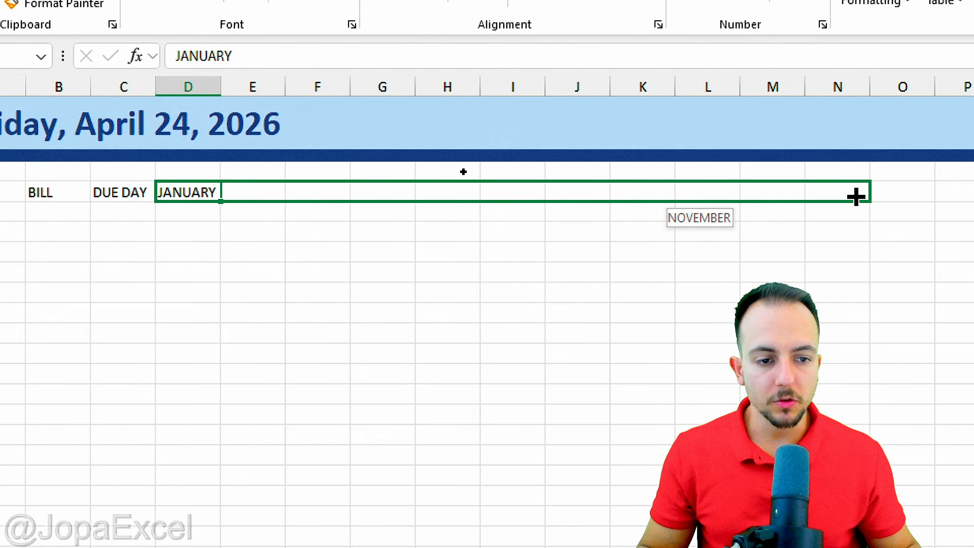
{"action": "left_click_drag", "start_coordinate": [856, 197], "coordinate": [938, 196]}
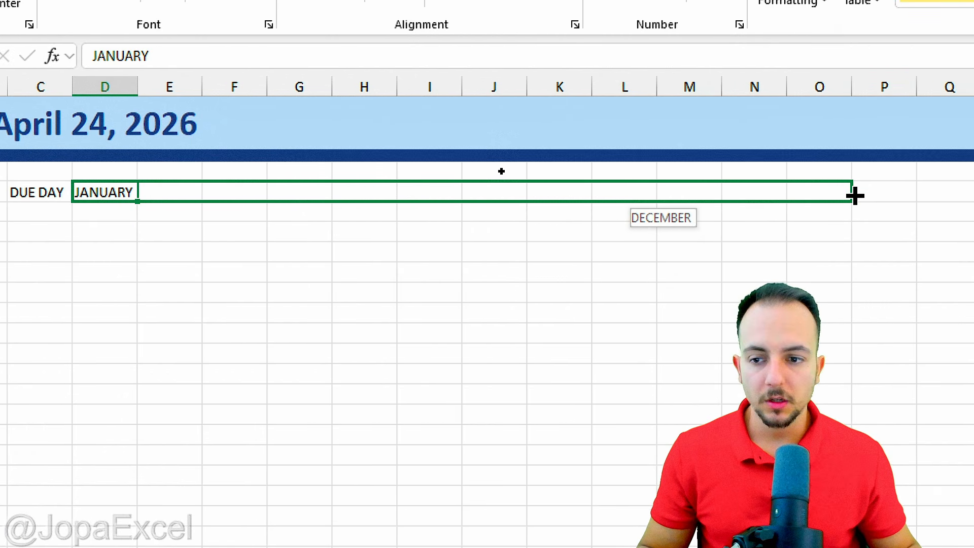
{"action": "left_click_drag", "start_coordinate": [855, 196], "coordinate": [857, 193]}
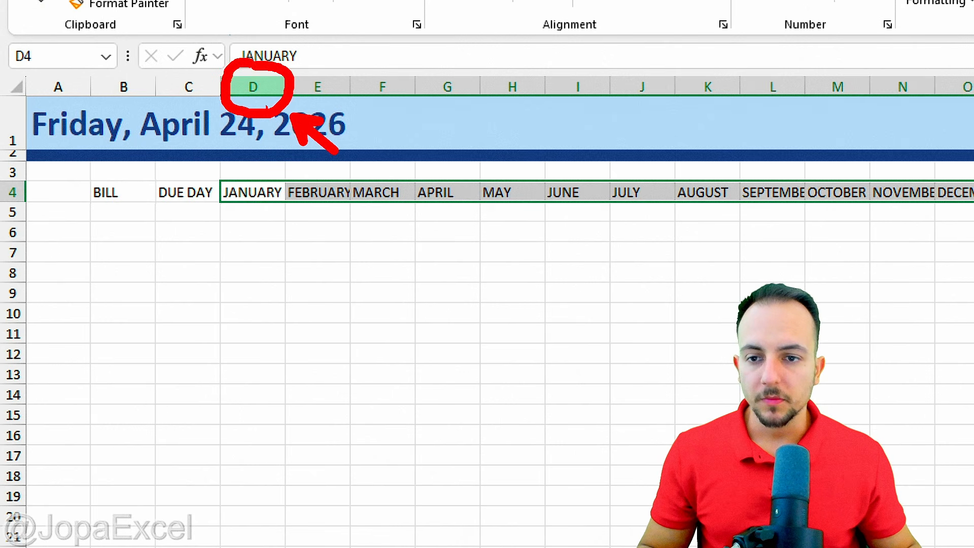
Widen the month columns D through O equally so every month name fits
{"action": "left_click", "coordinate": [256, 88]}
{"action": "mouse_move", "coordinate": [256, 92]}
{"action": "left_mouse_down"}
{"action": "mouse_move", "coordinate": [415, 78]}
{"action": "mouse_move", "coordinate": [855, 98]}
{"action": "mouse_move", "coordinate": [766, 109]}
{"action": "left_mouse_up"}
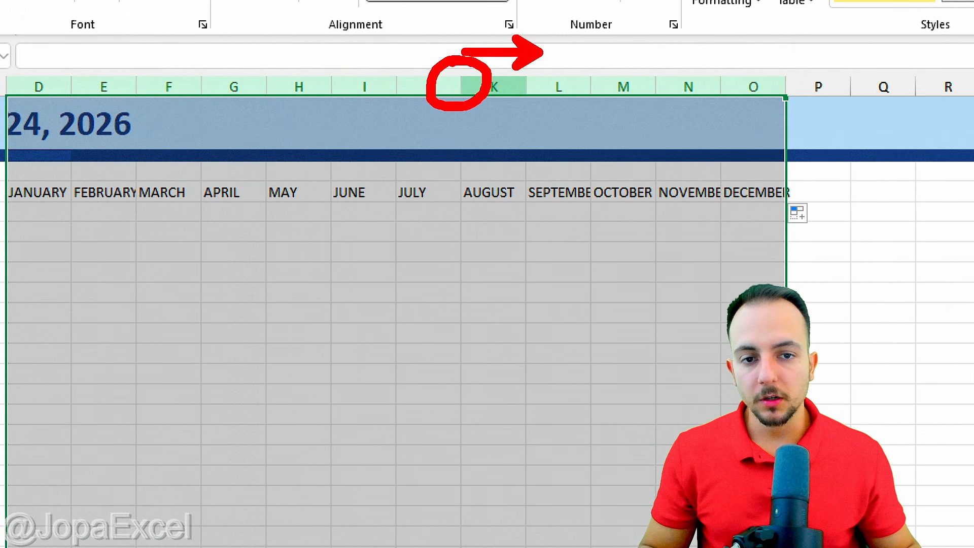
{"action": "left_click_drag", "start_coordinate": [460, 76], "coordinate": [486, 76]}
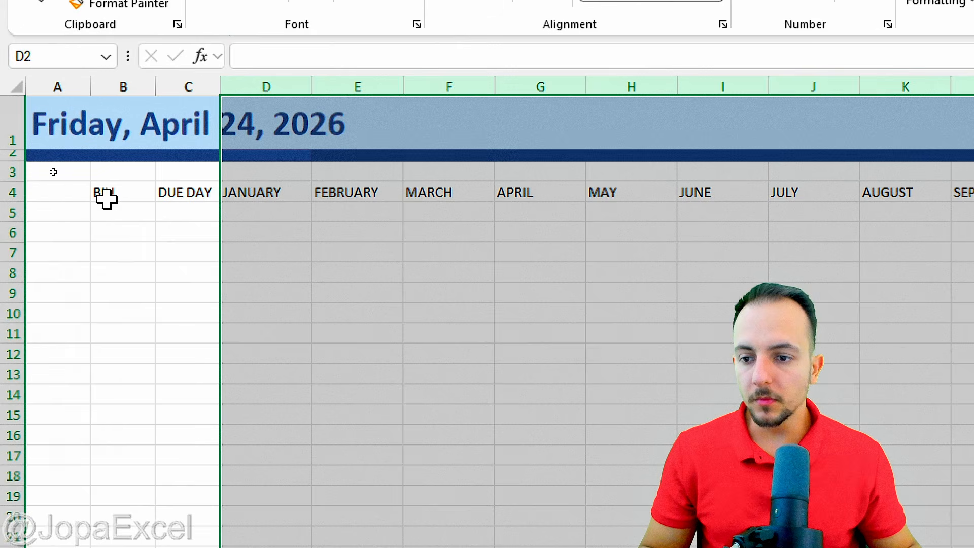
Widen the BILL column B to more than twice its width to make room for bill names
{"action": "left_click", "coordinate": [105, 175]}
{"action": "left_click", "coordinate": [133, 192]}
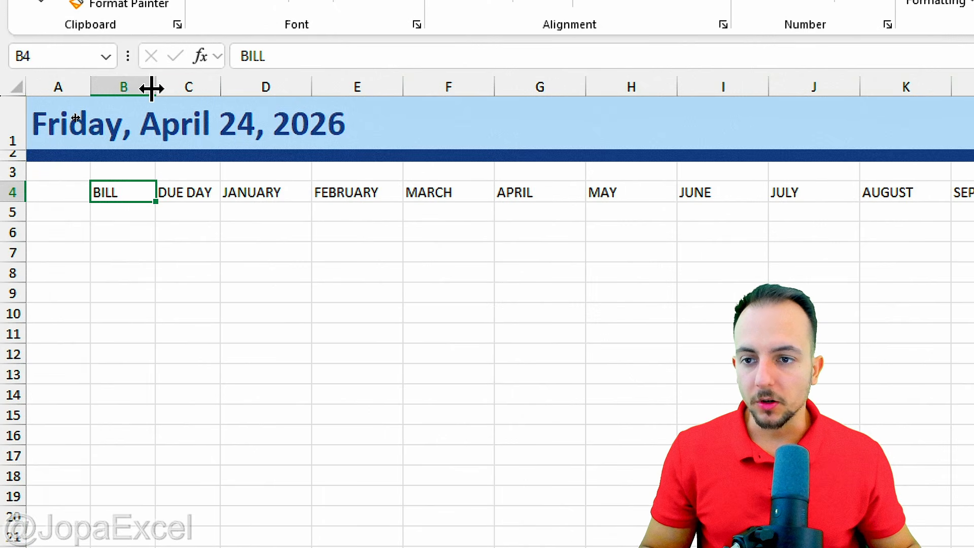
{"action": "left_click_drag", "start_coordinate": [156, 87], "coordinate": [261, 87]}
{"action": "left_click_drag", "start_coordinate": [326, 87], "coordinate": [325, 87]}
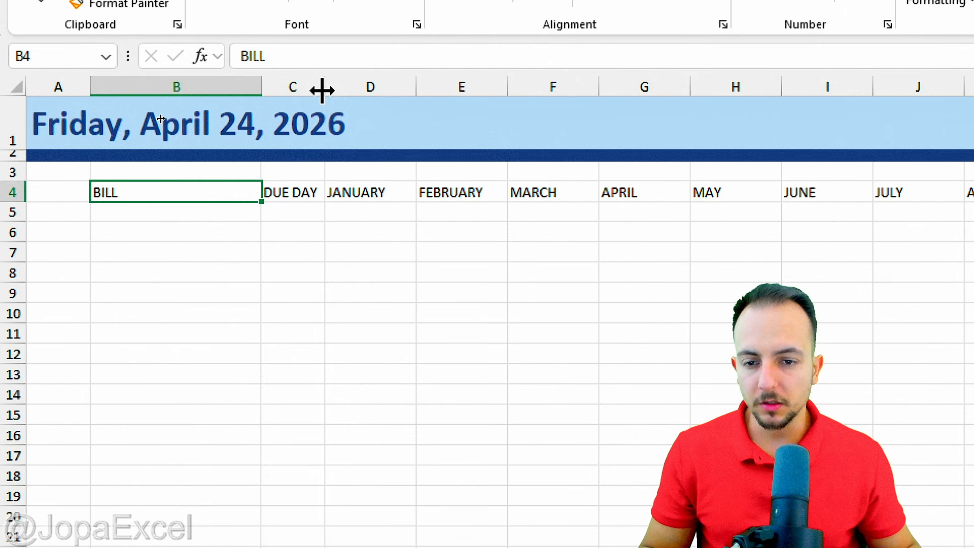
List the bills Home internet, Helth Insurance and Apartment Rent in cells B5 to B7
{"action": "left_click", "coordinate": [187, 212]}
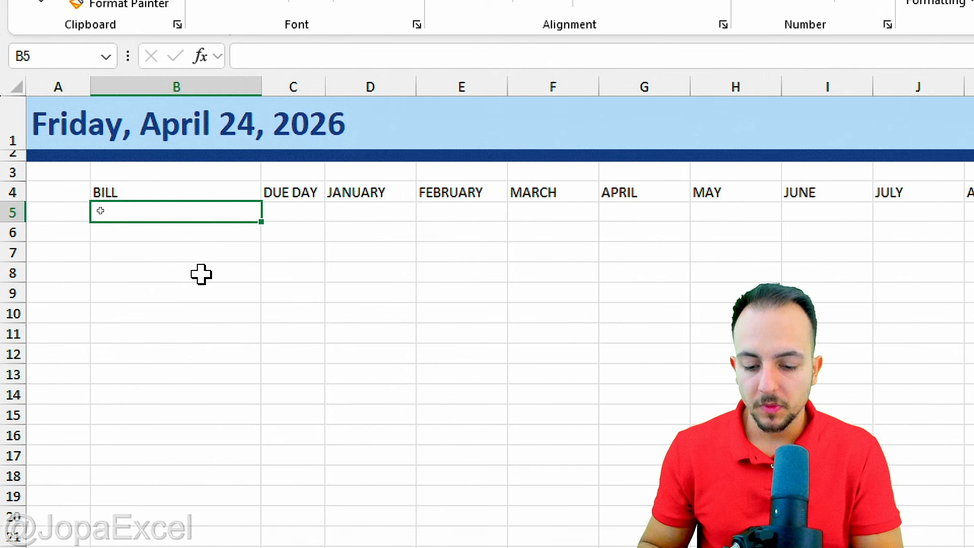
{"action": "type", "text": "Home internet"}
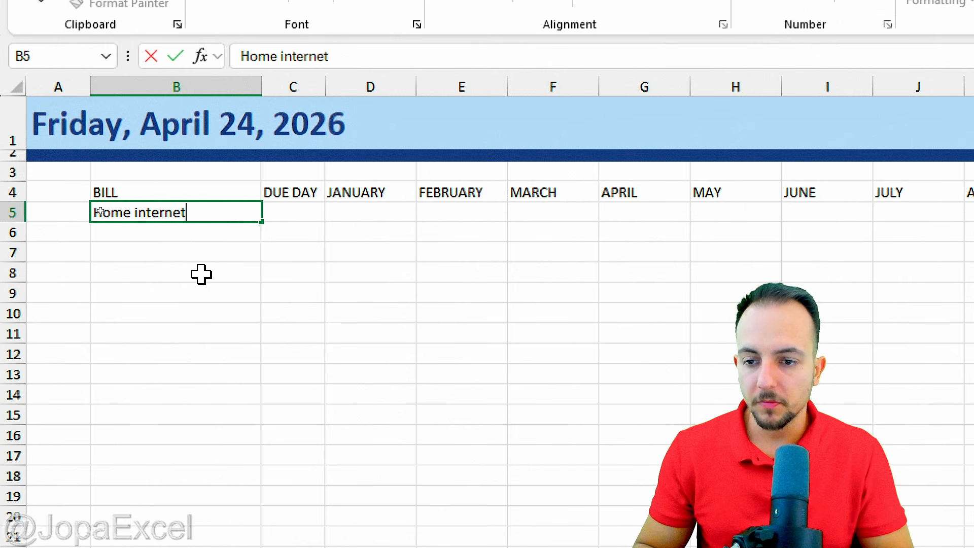
{"action": "key", "text": "Return"}
{"action": "type", "text": "Hel"}
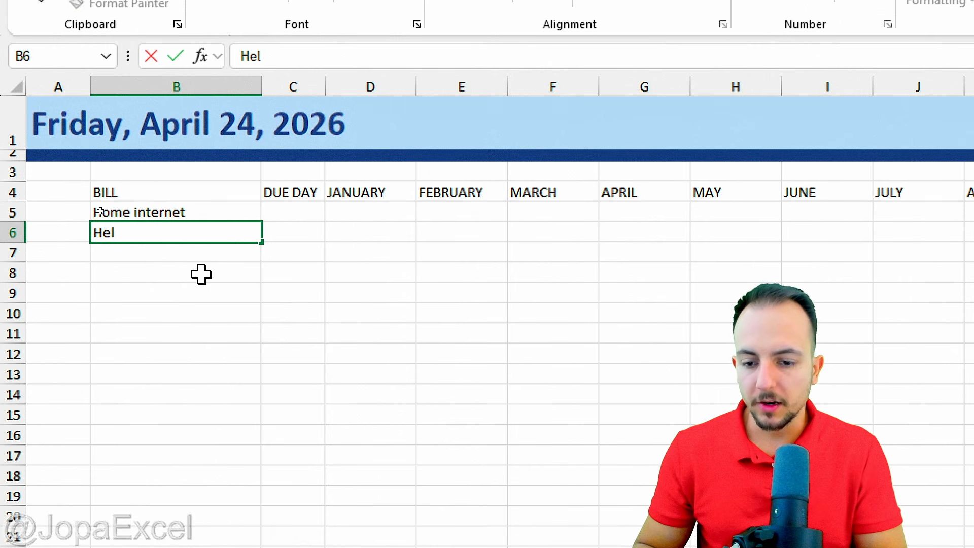
{"action": "type", "text": "th Insurance"}
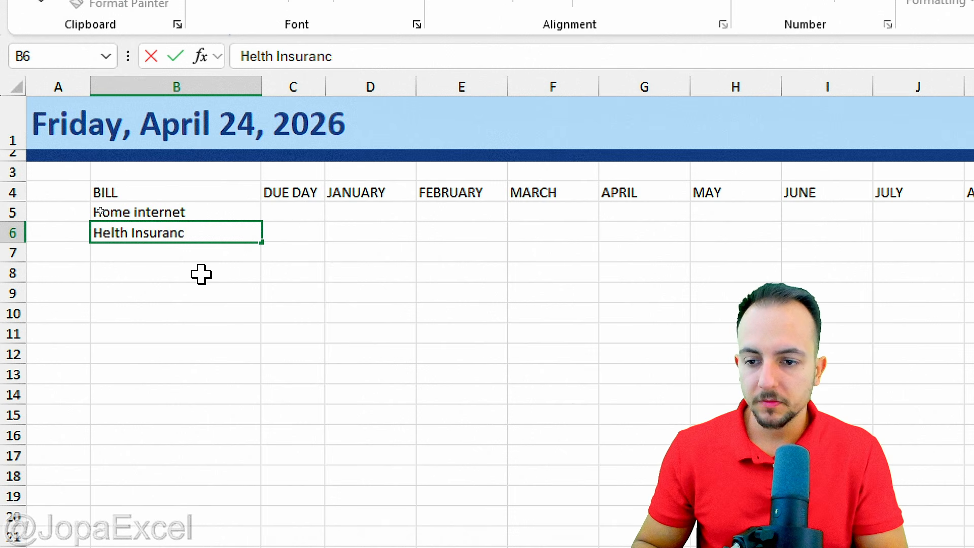
{"action": "key", "text": "Return"}
{"action": "type", "text": "Apar"}
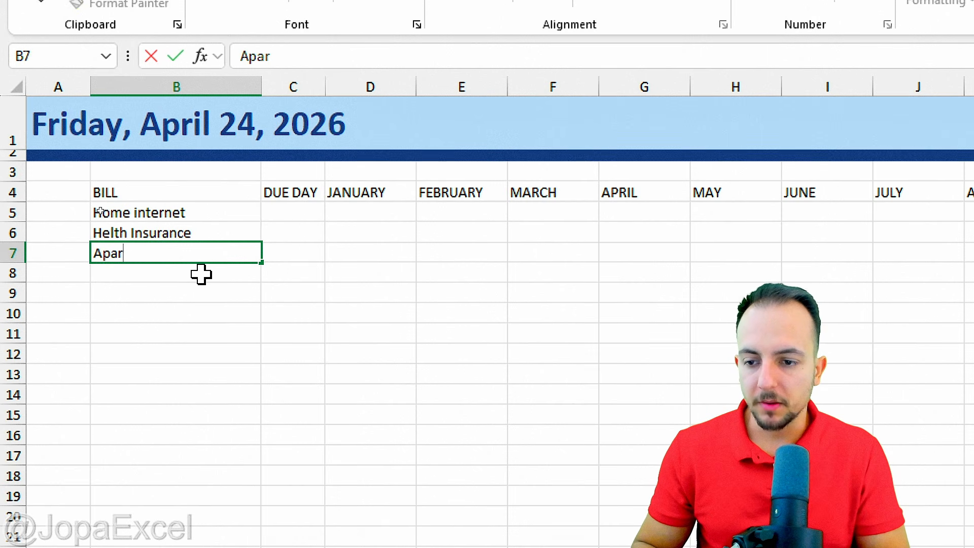
{"action": "type", "text": "tment Ren"}
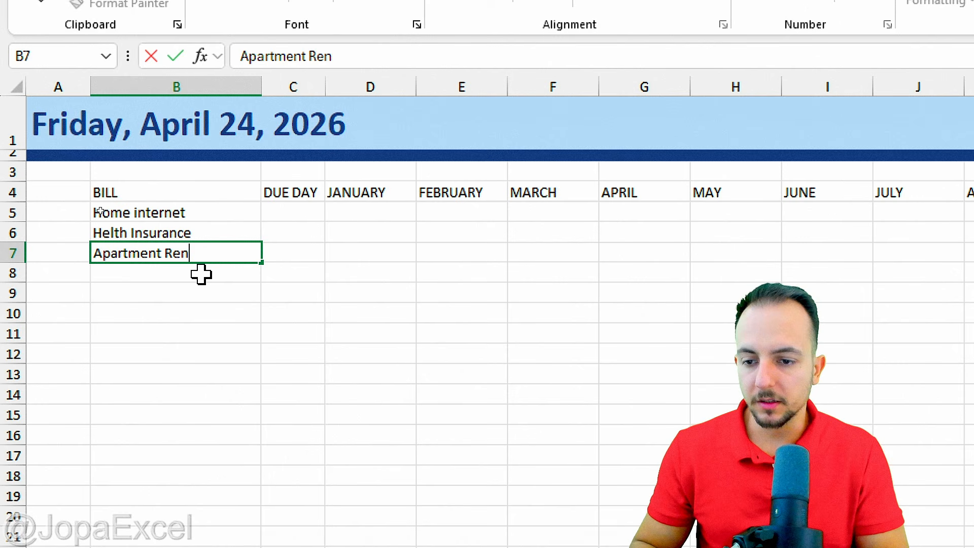
{"action": "type", "text": "t"}
{"action": "key", "text": "Return"}
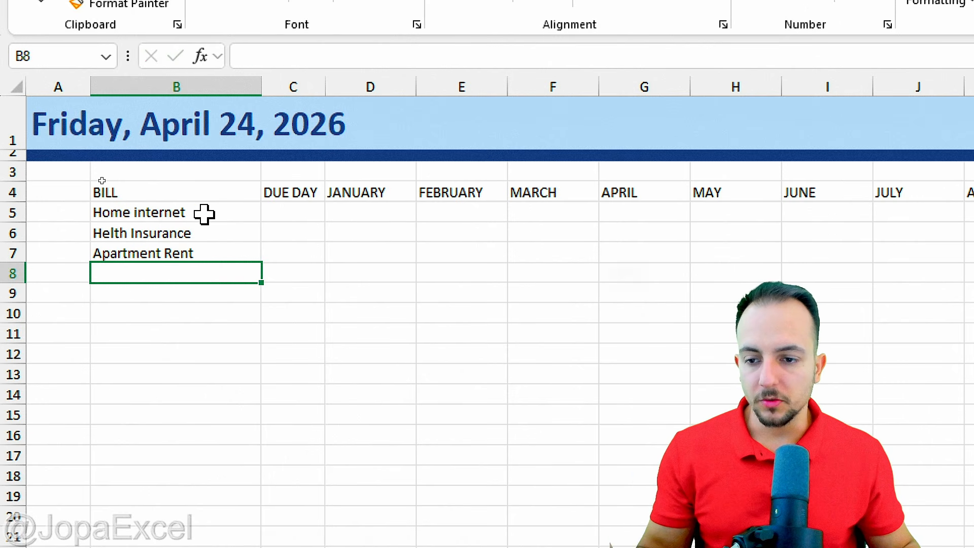
{"action": "left_click_drag", "start_coordinate": [202, 213], "coordinate": [198, 345]}
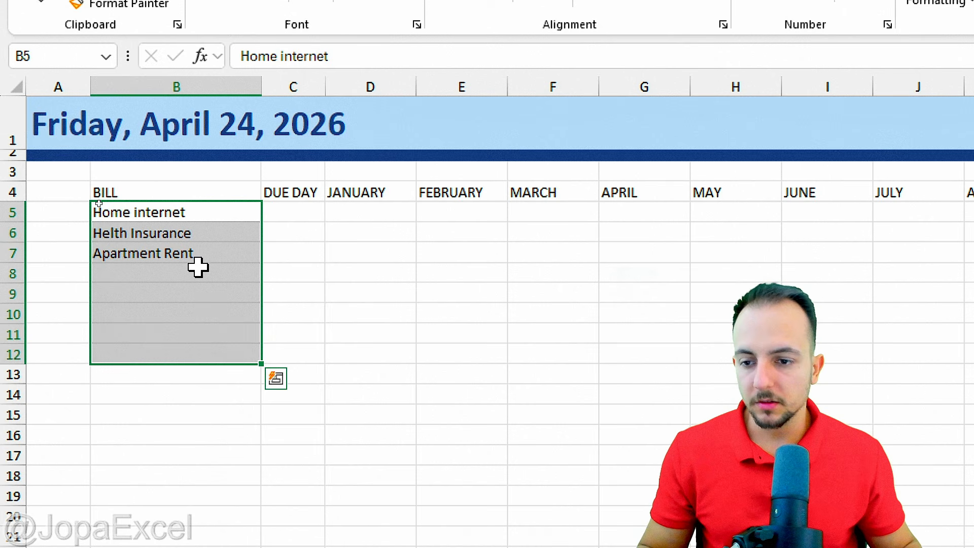
{"action": "left_click_drag", "start_coordinate": [214, 213], "coordinate": [200, 253]}
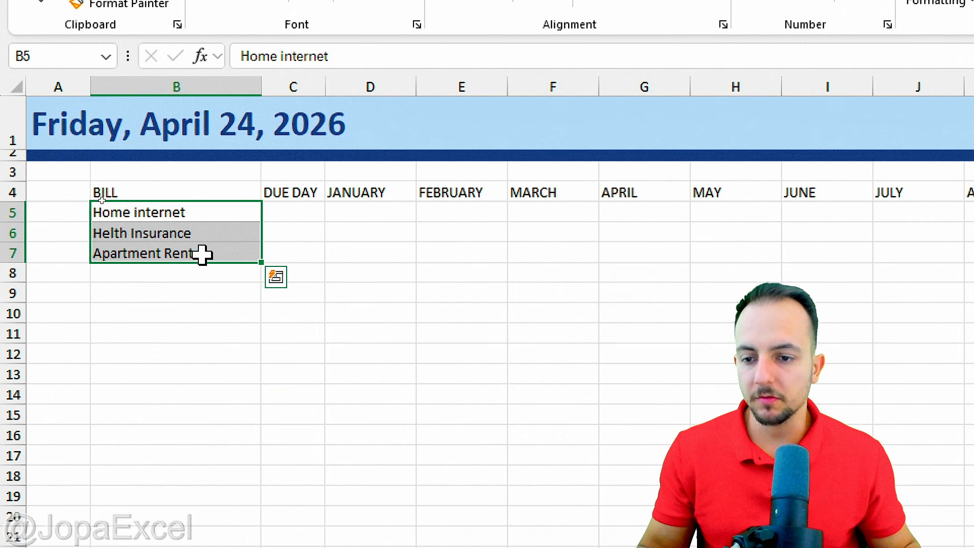
Enter 10 as the due day for Home internet in C5
{"action": "left_click", "coordinate": [309, 215]}
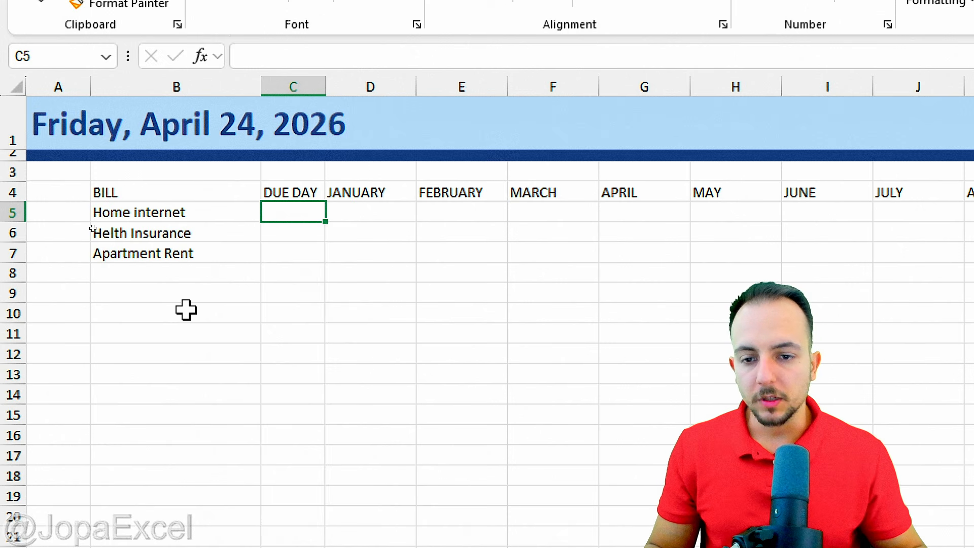
{"action": "type", "text": "10"}
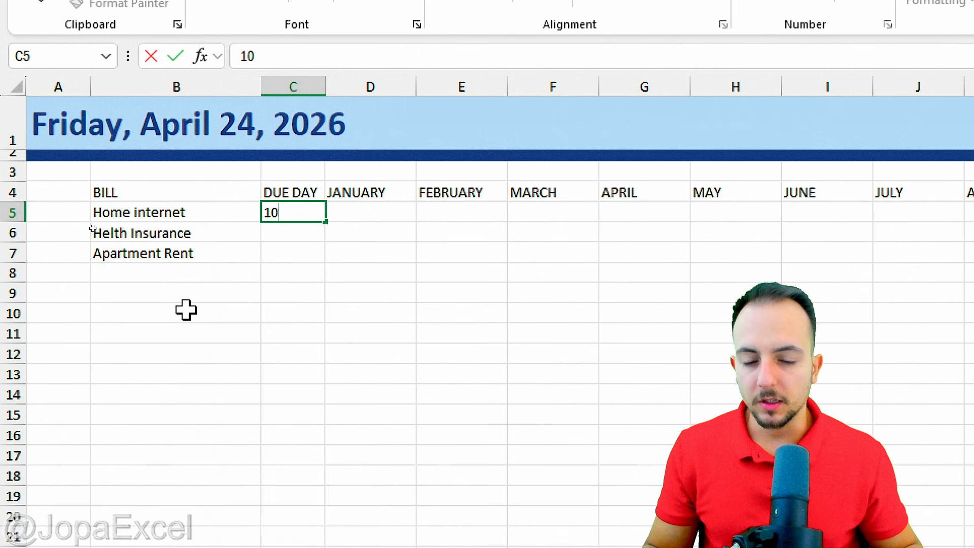
{"action": "key", "text": "Return"}
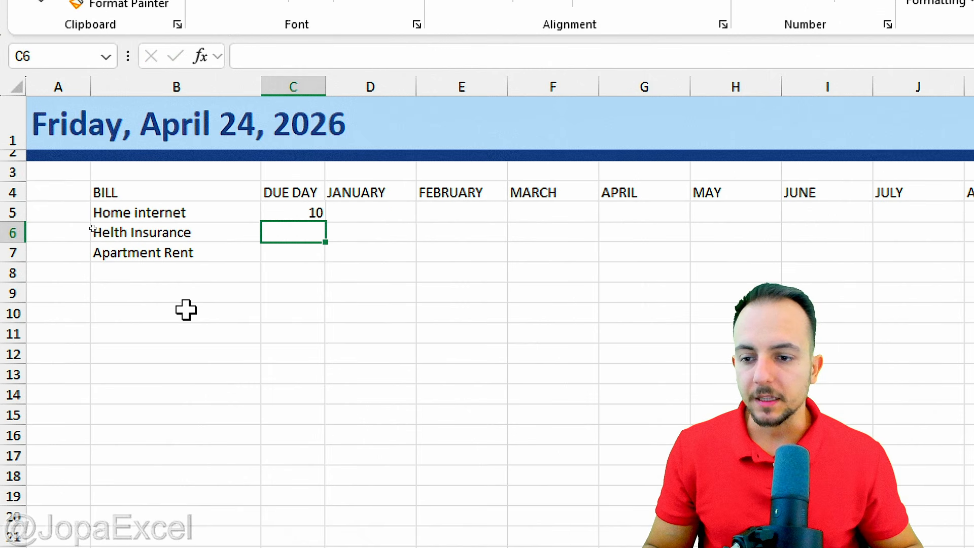
Correct the spelling of the bill name in B6 to Health Insurance
{"action": "double_click", "coordinate": [93, 229]}
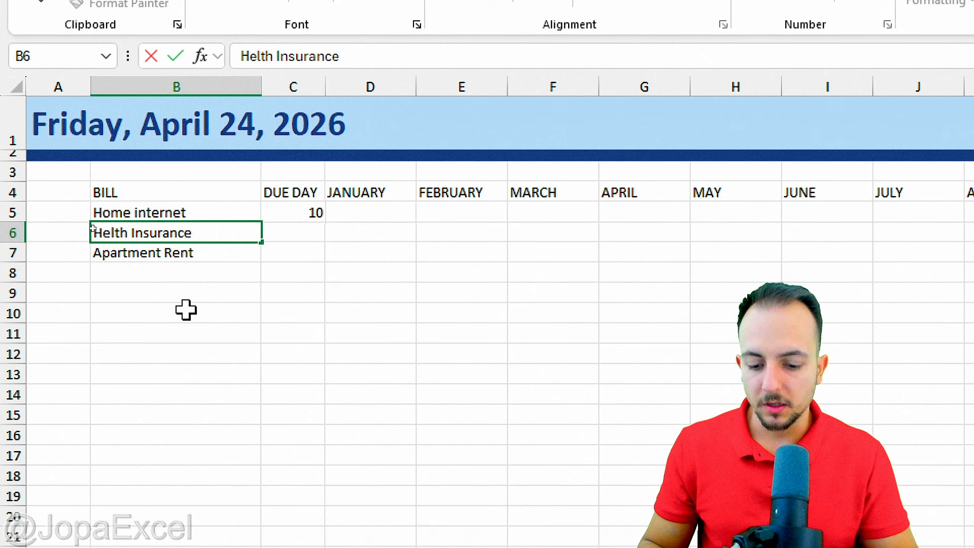
{"action": "key", "text": "BackSpace"}
{"action": "type", "text": "ea"}
{"action": "key", "text": "Return"}
Enter the due days 5 for Health Insurance in C6 and 25 for Apartment Rent in C7
{"action": "key", "text": "Up"}
{"action": "key", "text": "Right"}
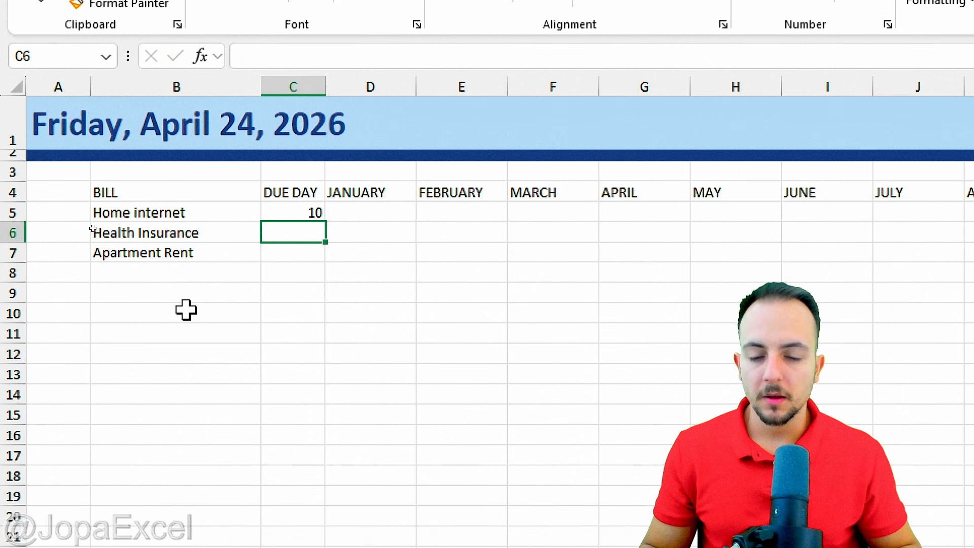
{"action": "type", "text": "5"}
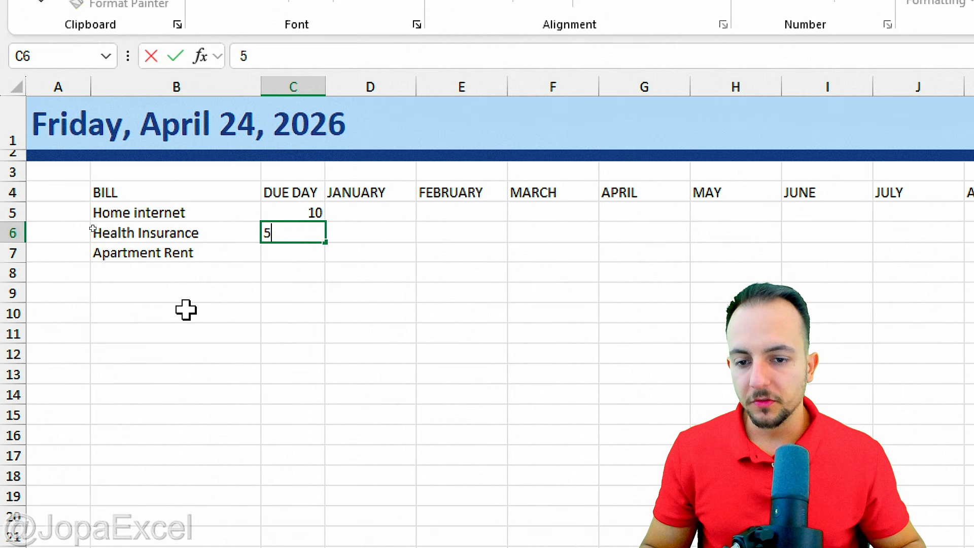
{"action": "key", "text": "Return"}
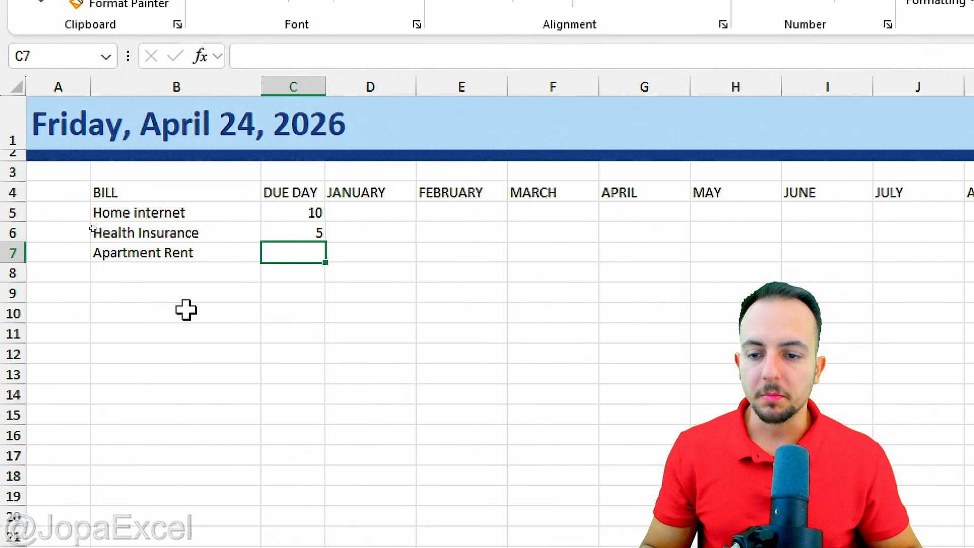
{"action": "type", "text": "25"}
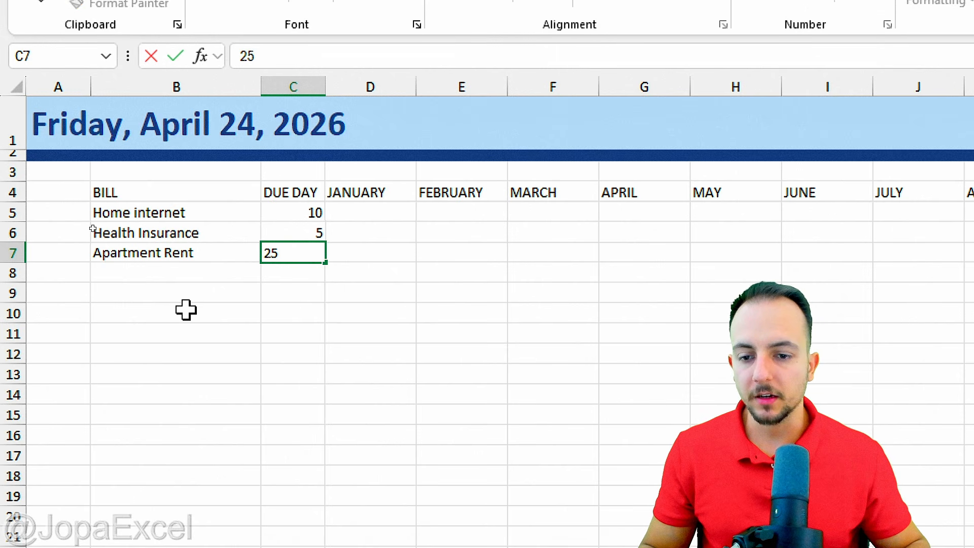
{"action": "key", "text": "Return"}
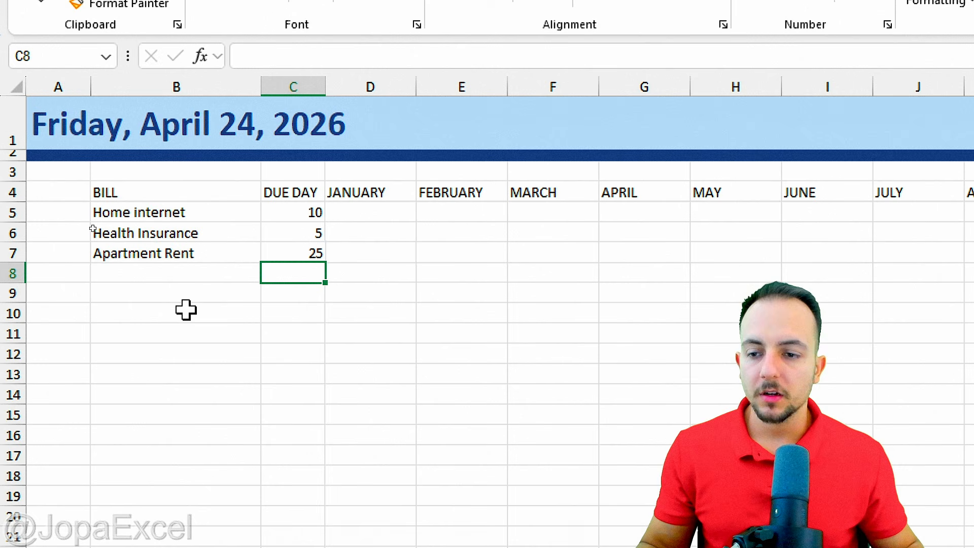
{"action": "left_click", "coordinate": [146, 196]}
{"action": "mouse_move", "coordinate": [323, 195]}
{"action": "left_mouse_down"}
{"action": "mouse_move", "coordinate": [284, 233]}
{"action": "mouse_move", "coordinate": [303, 193]}
{"action": "left_mouse_up"}
{"action": "left_click_drag", "start_coordinate": [352, 269], "coordinate": [403, 315]}
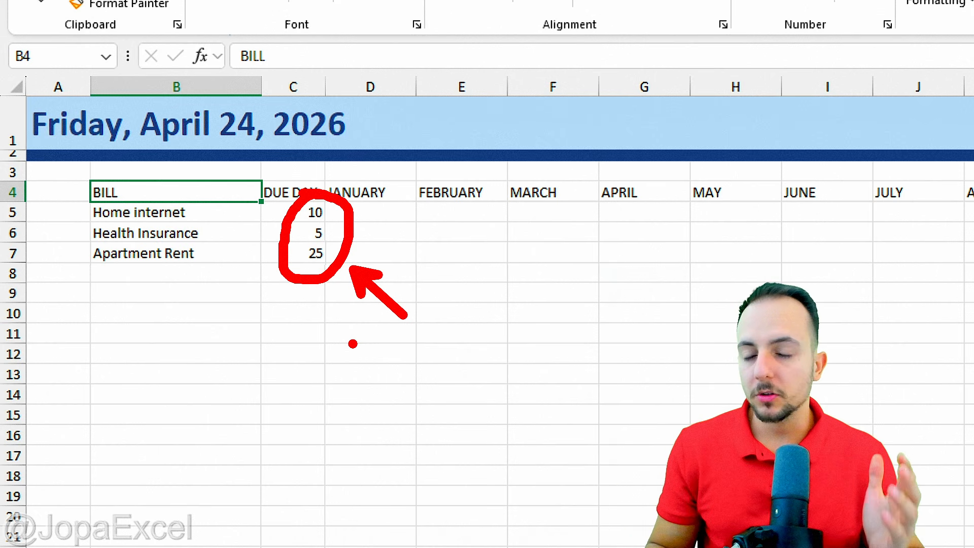
{"action": "key", "text": "Escape"}
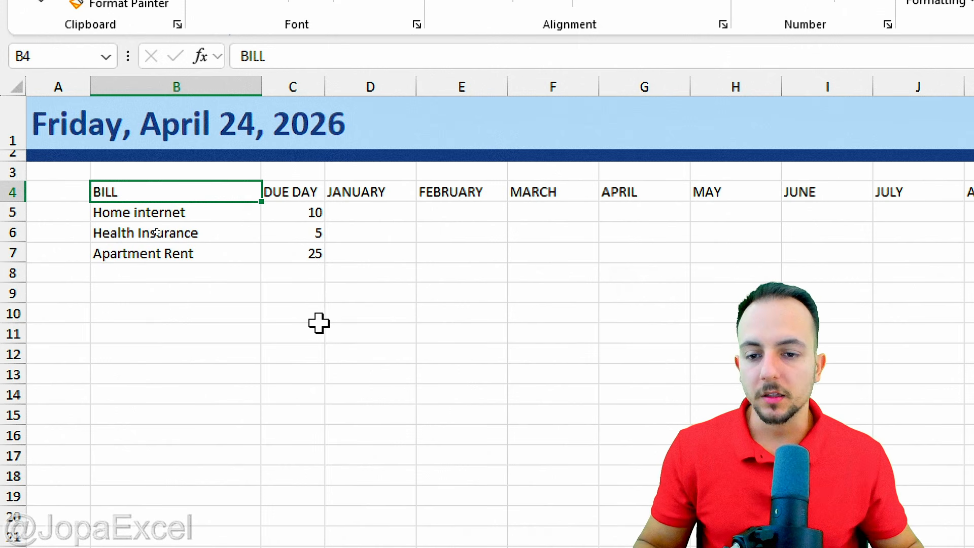
{"action": "key", "text": "ctrl+2"}
{"action": "left_click_drag", "start_coordinate": [335, 240], "coordinate": [425, 285]}
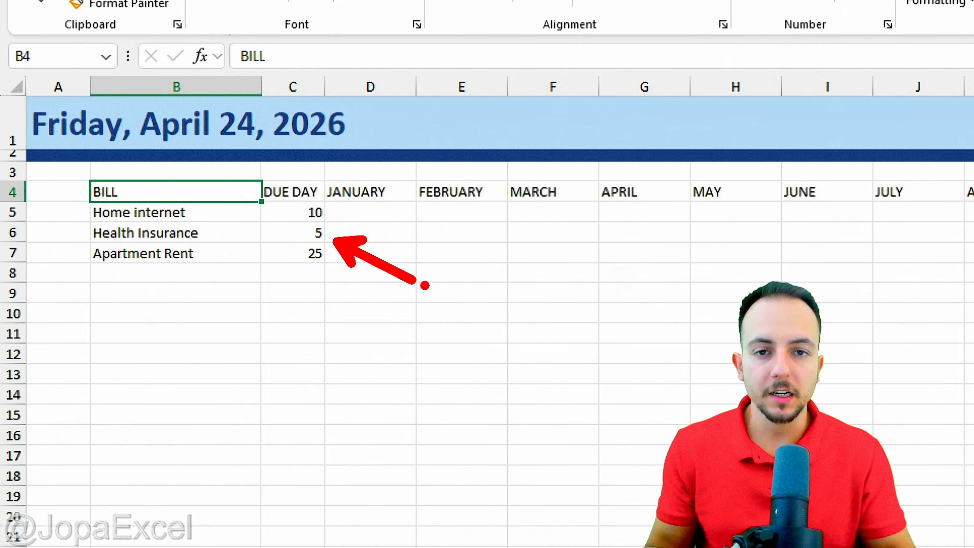
{"action": "key", "text": "Escape"}
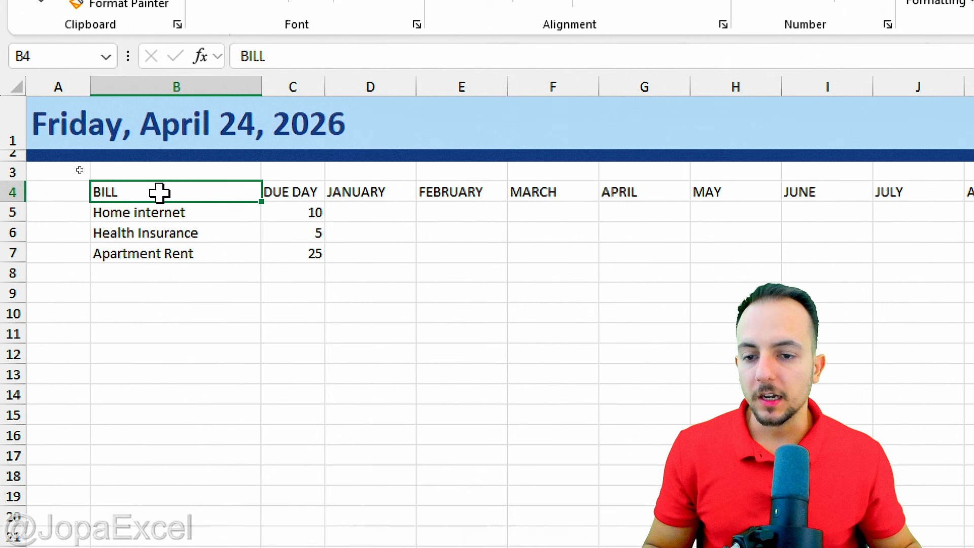
Add filter controls to the header row of the bill table, from BILL through DECEMBER
{"action": "mouse_move", "coordinate": [159, 191]}
{"action": "left_mouse_down"}
{"action": "mouse_move", "coordinate": [574, 248]}
{"action": "mouse_move", "coordinate": [853, 261]}
{"action": "left_mouse_up"}
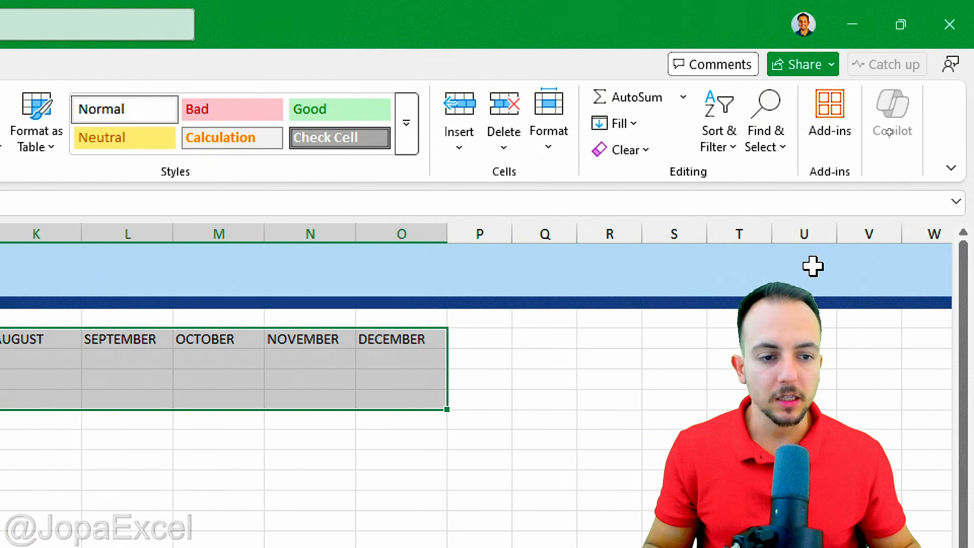
{"action": "left_click", "coordinate": [721, 147]}
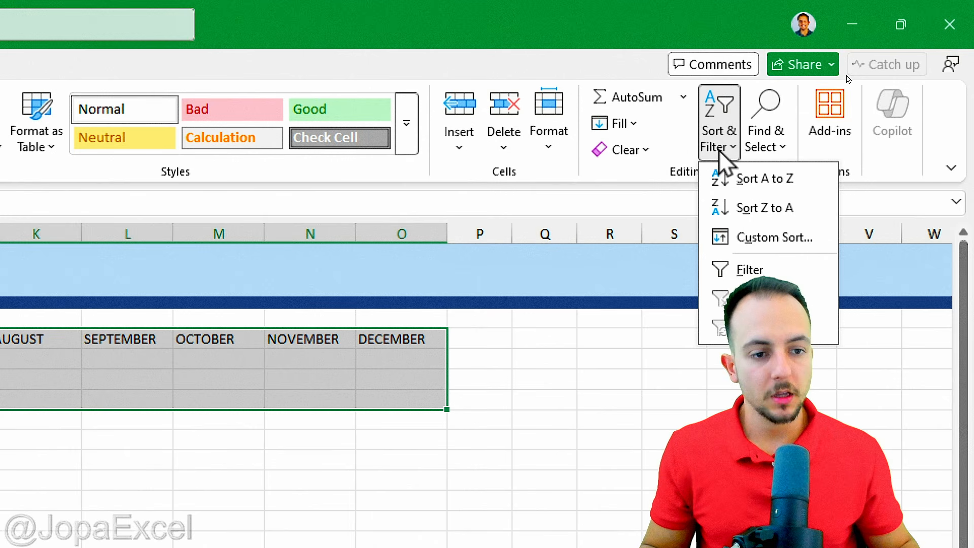
{"action": "left_click", "coordinate": [751, 277]}
{"action": "left_click", "coordinate": [279, 507]}
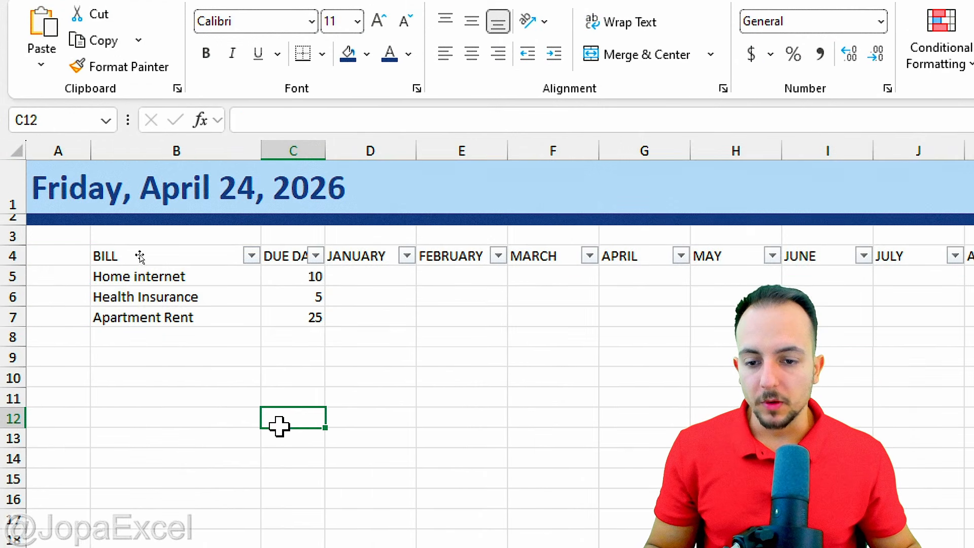
Sort the bills by due day from smallest to largest and remove the filter from the table headers
{"action": "left_click", "coordinate": [319, 258]}
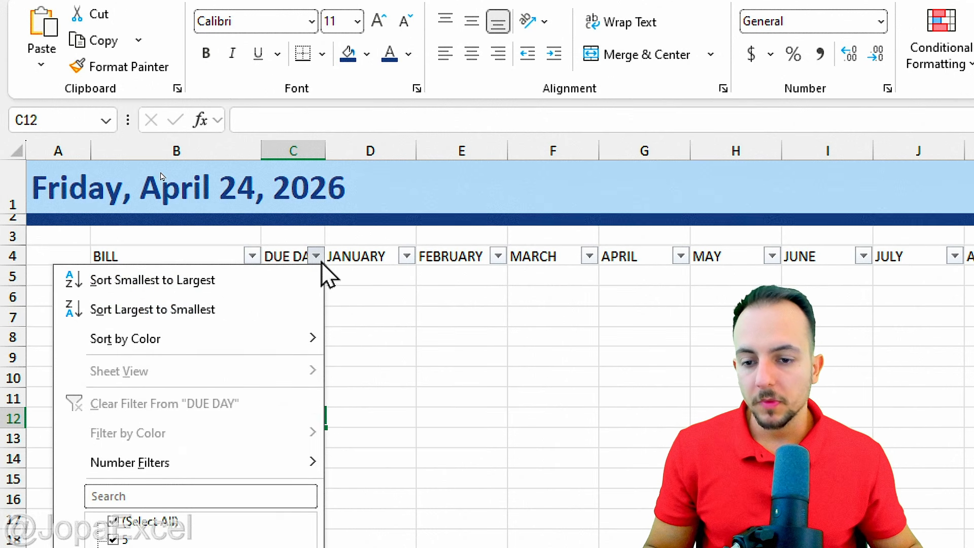
{"action": "left_click", "coordinate": [260, 283]}
{"action": "left_click_drag", "start_coordinate": [205, 282], "coordinate": [287, 314]}
{"action": "left_click", "coordinate": [207, 252]}
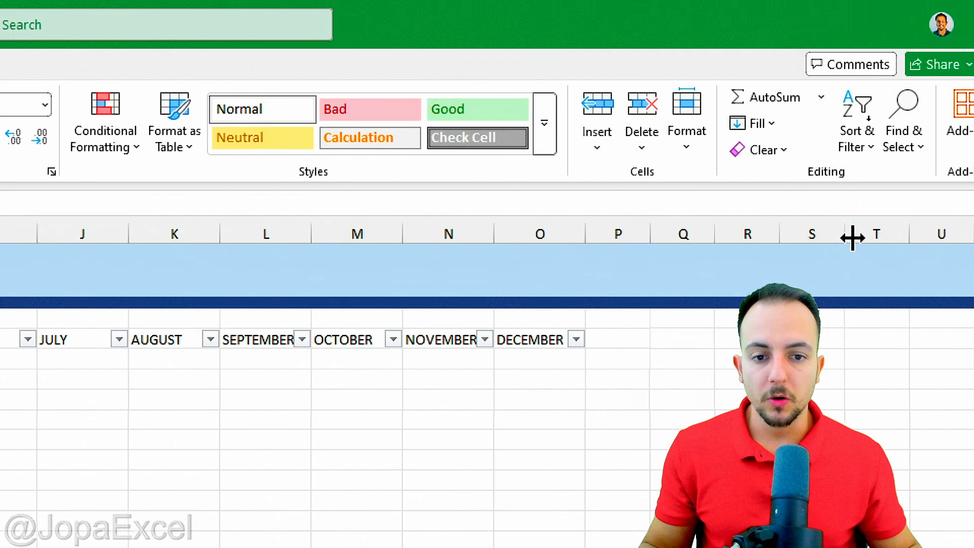
{"action": "left_click", "coordinate": [726, 154]}
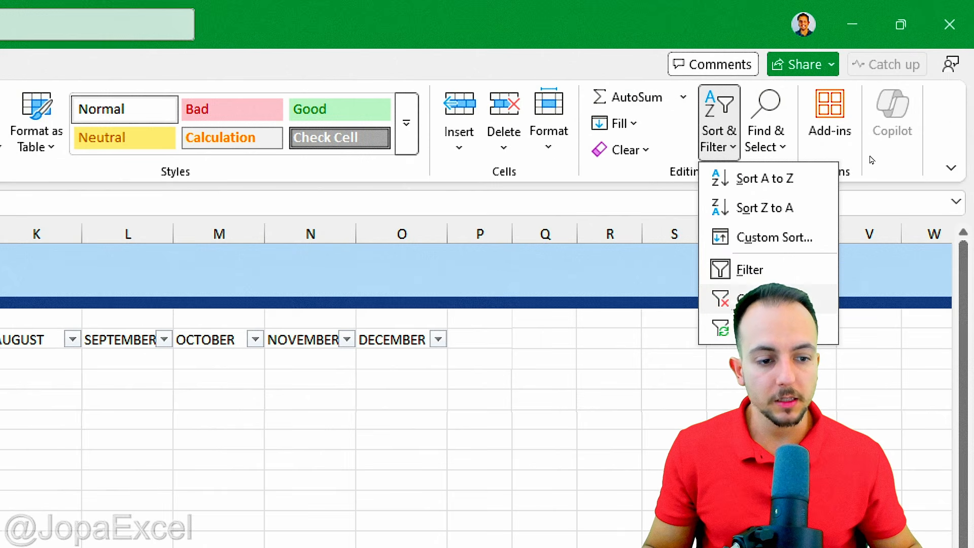
{"action": "left_click", "coordinate": [765, 271]}
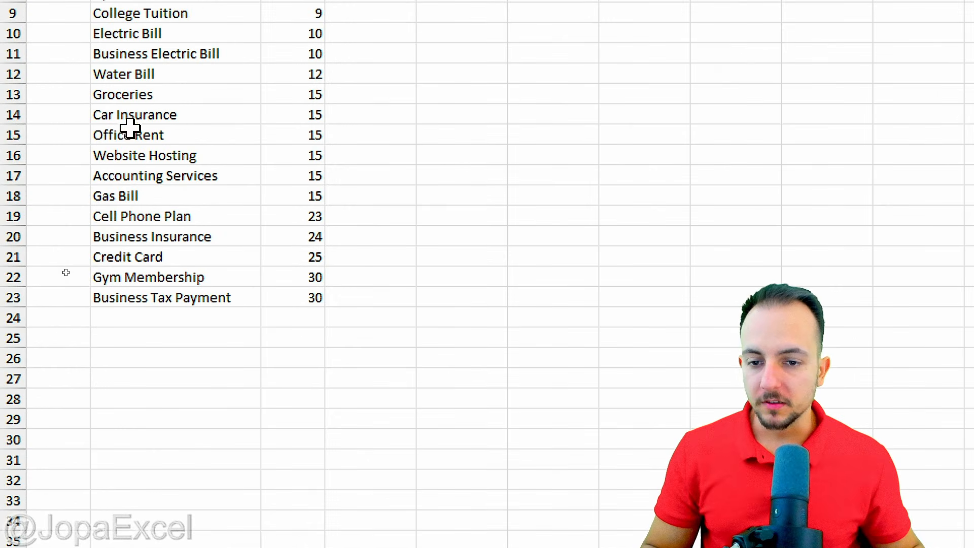
Review the bill names and their due days listed in rows 5 to 23
{"action": "scroll", "coordinate": [131, 130], "scroll_direction": "up", "scroll_amount": 3}
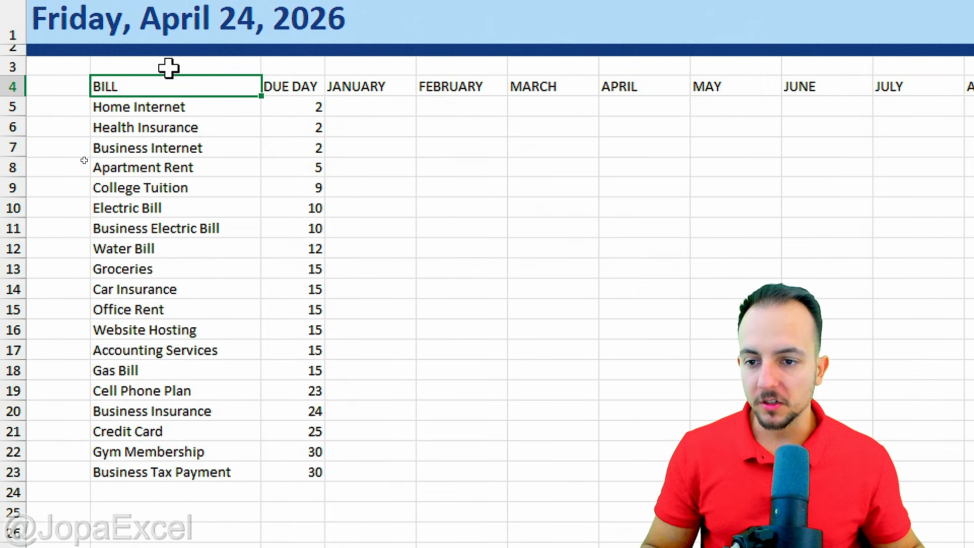
{"action": "left_click", "coordinate": [187, 114]}
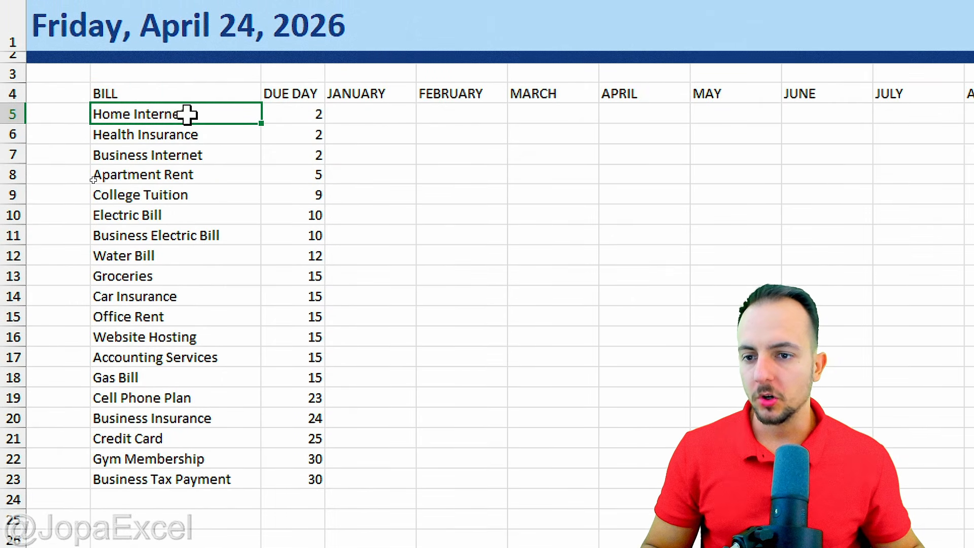
{"action": "left_click", "coordinate": [209, 134]}
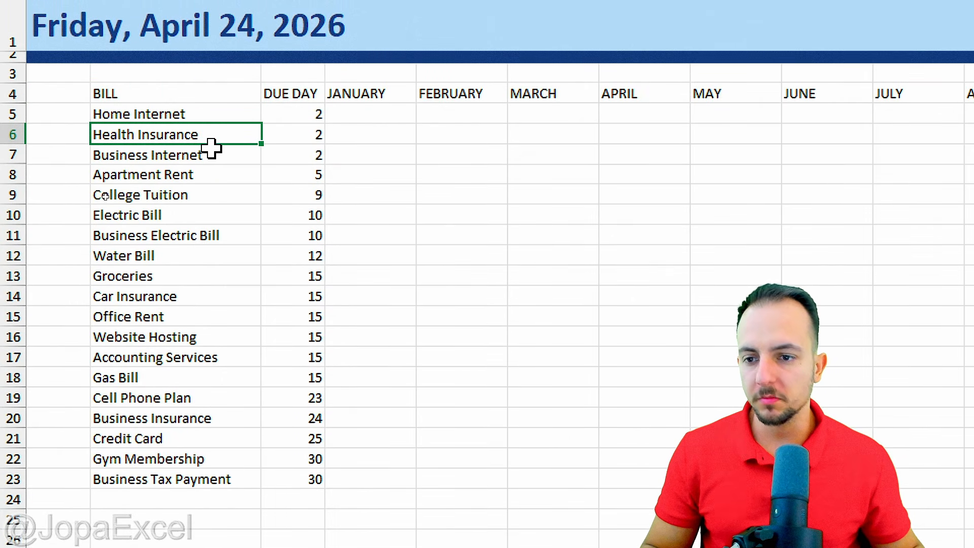
{"action": "left_click", "coordinate": [213, 149]}
{"action": "left_click", "coordinate": [234, 170]}
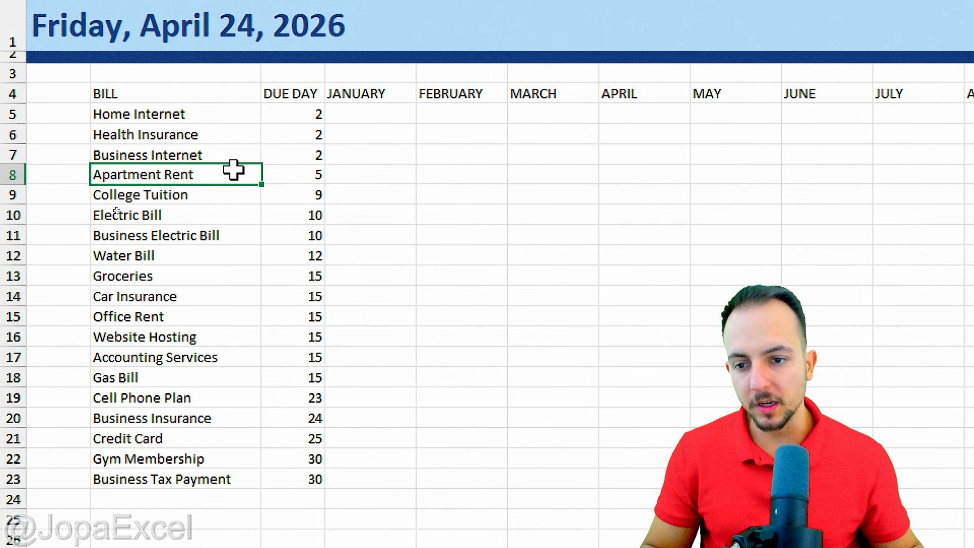
{"action": "scroll", "coordinate": [219, 436], "scroll_direction": "down", "scroll_amount": 2}
{"action": "scroll", "coordinate": [276, 62], "scroll_direction": "up", "scroll_amount": 1}
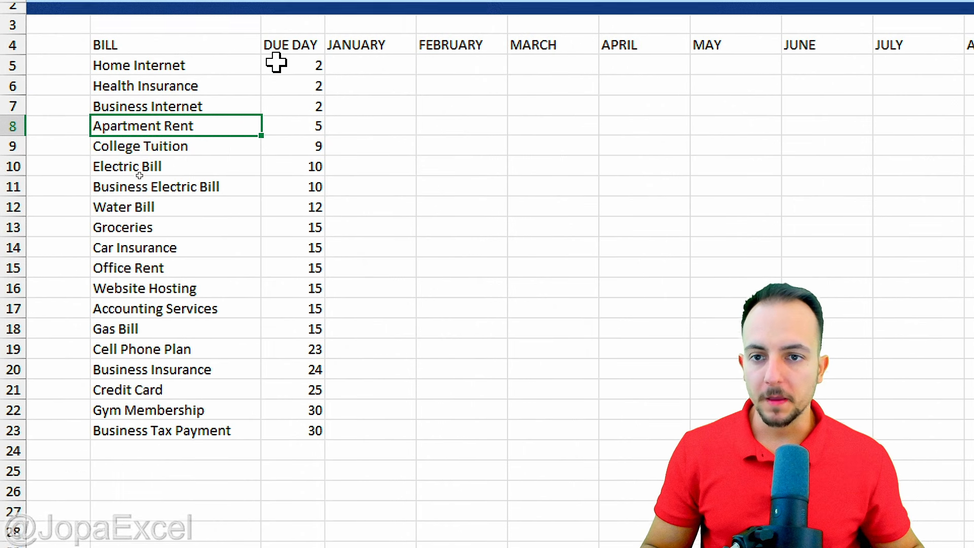
{"action": "left_click_drag", "start_coordinate": [287, 92], "coordinate": [276, 329]}
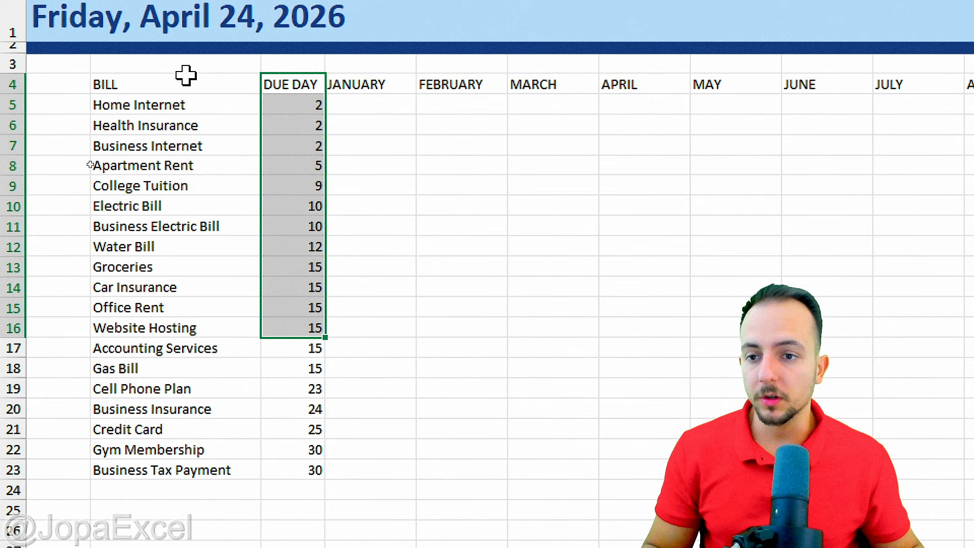
Apply all borders to the bill table from header row 4 through row 29 and centre its contents vertically and horizontally
{"action": "left_click_drag", "start_coordinate": [188, 90], "coordinate": [661, 429]}
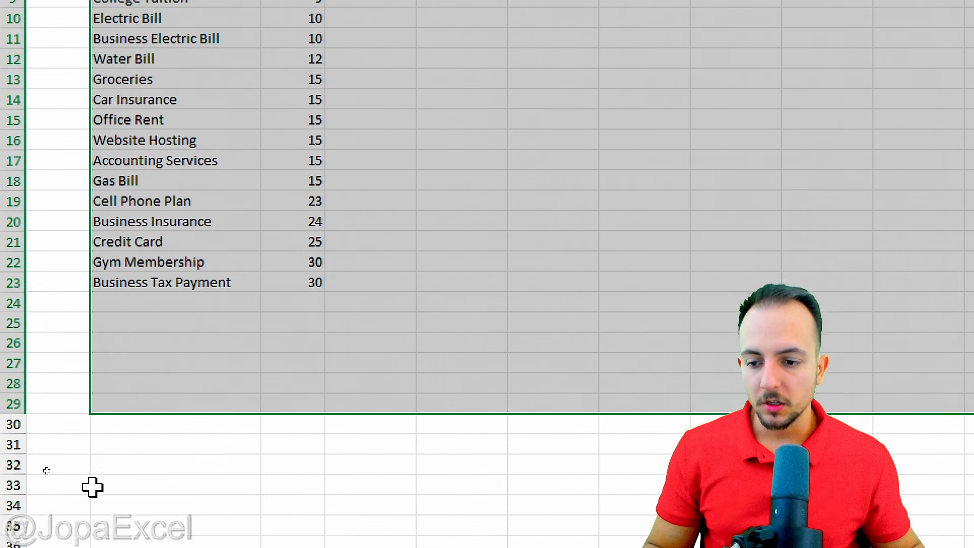
{"action": "left_click_drag", "start_coordinate": [80, 256], "coordinate": [129, 247]}
{"action": "left_click_drag", "start_coordinate": [78, 276], "coordinate": [124, 269]}
{"action": "left_click_drag", "start_coordinate": [80, 306], "coordinate": [110, 300]}
{"action": "left_click_drag", "start_coordinate": [75, 327], "coordinate": [126, 327]}
{"action": "left_click_drag", "start_coordinate": [71, 357], "coordinate": [115, 351]}
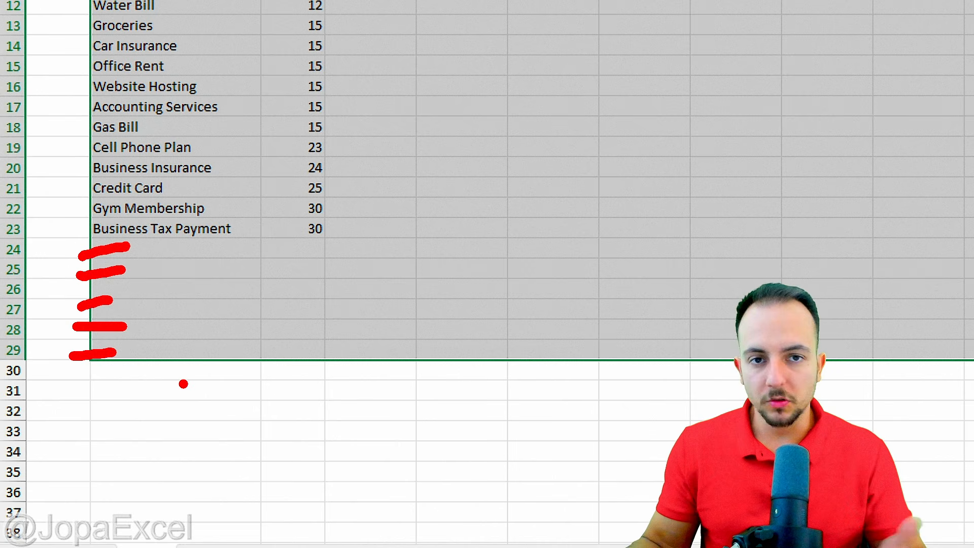
{"action": "key", "text": "Escape"}
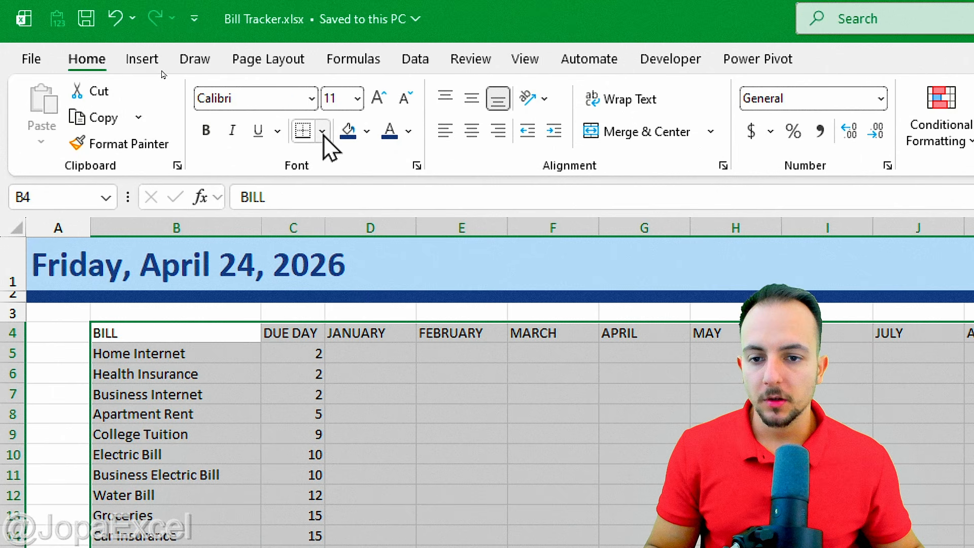
{"action": "left_click", "coordinate": [322, 126]}
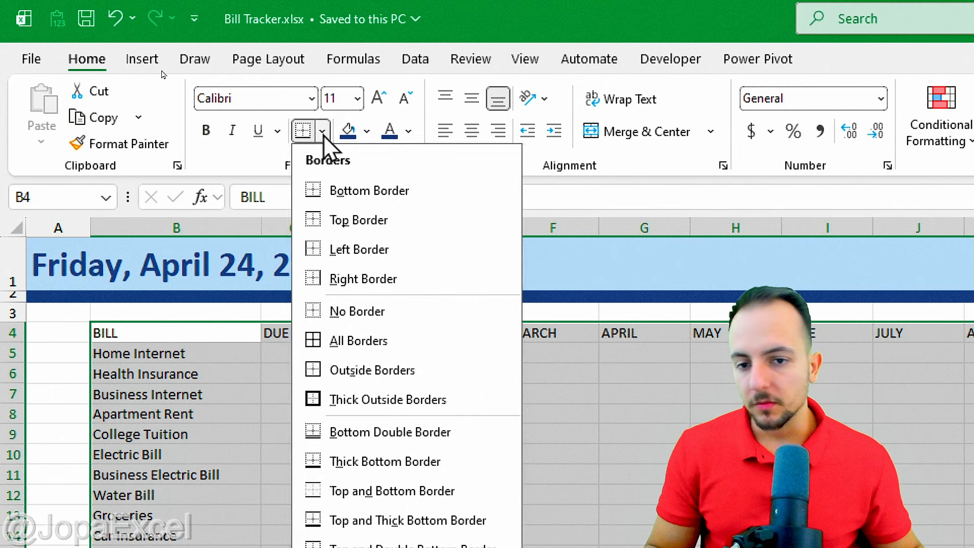
{"action": "left_click", "coordinate": [381, 341]}
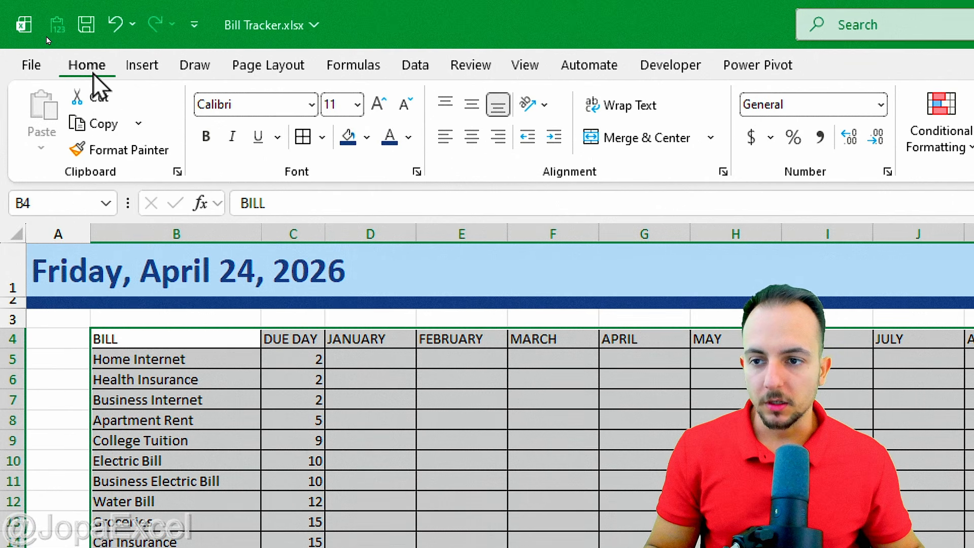
{"action": "left_click", "coordinate": [477, 115]}
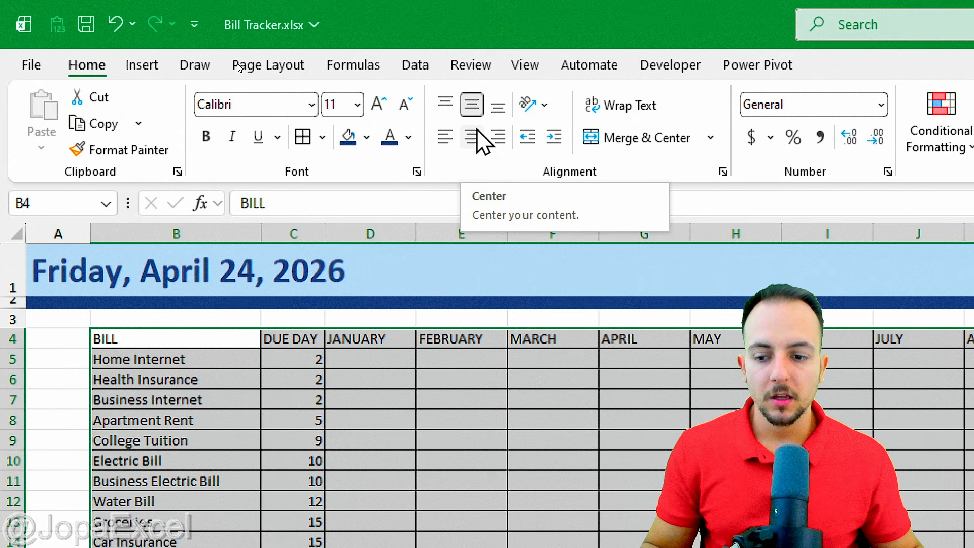
{"action": "left_click", "coordinate": [478, 133]}
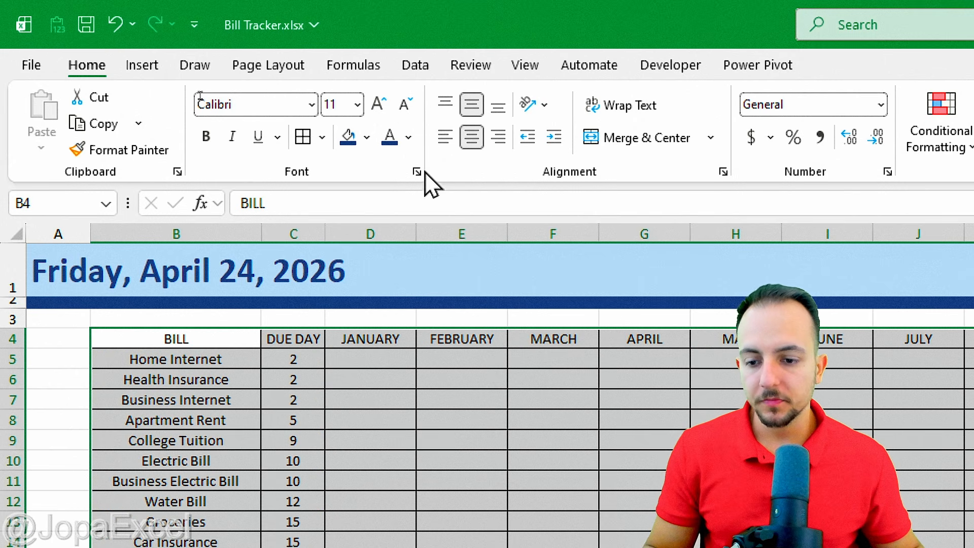
Fill the table's header row, from BILL across all the month columns, with dark blue
{"action": "left_click_drag", "start_coordinate": [222, 343], "coordinate": [973, 355]}
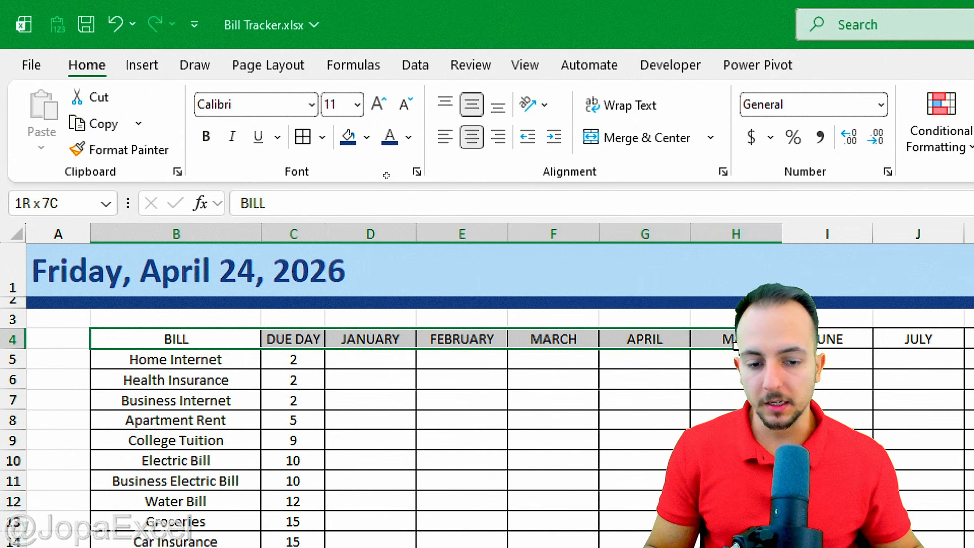
{"action": "left_click_drag", "start_coordinate": [858, 354], "coordinate": [973, 339]}
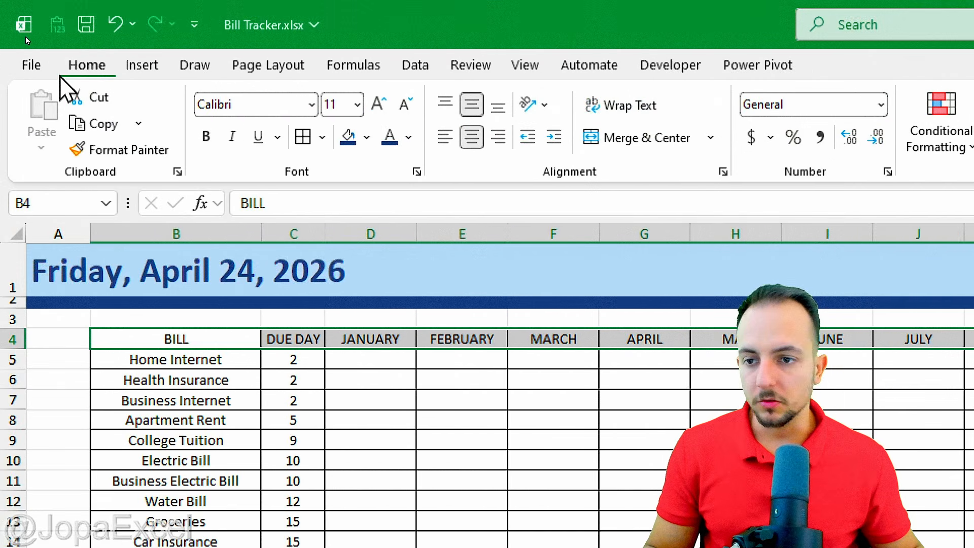
{"action": "left_click", "coordinate": [366, 136]}
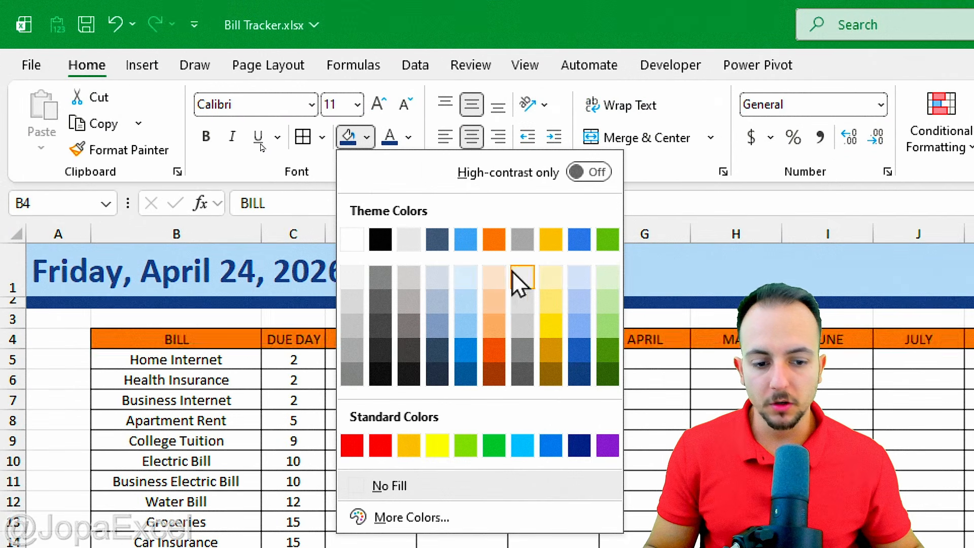
{"action": "left_click", "coordinate": [579, 375]}
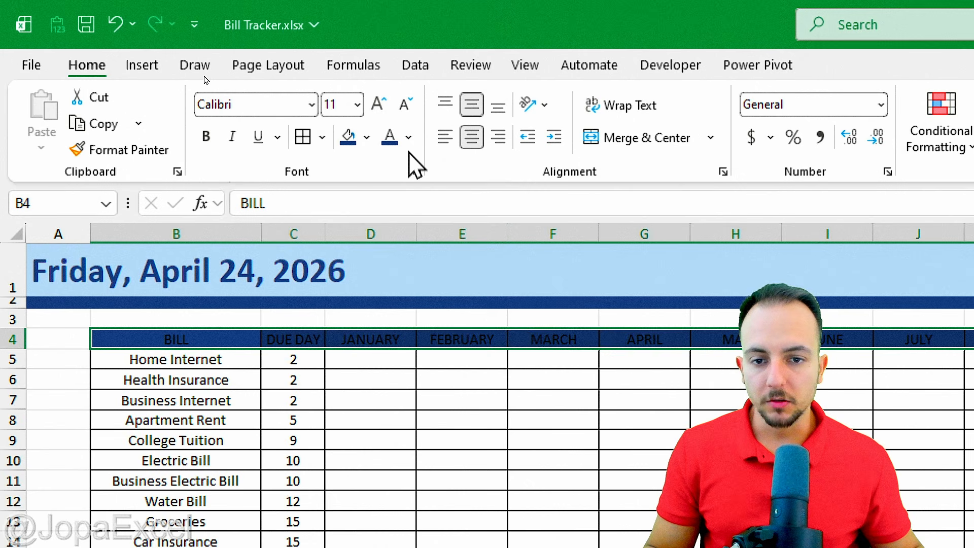
Make the header row text white and bold
{"action": "left_click", "coordinate": [408, 136]}
{"action": "left_click", "coordinate": [395, 270]}
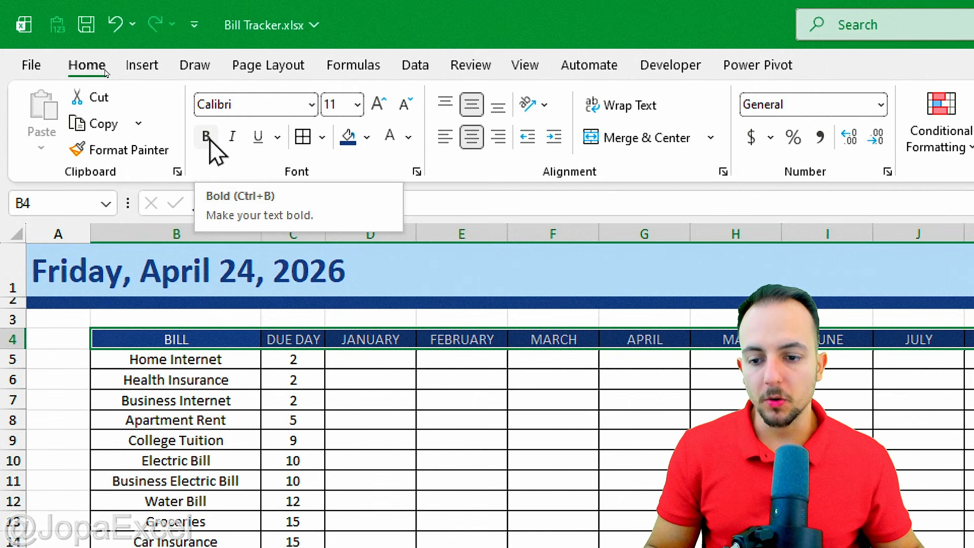
{"action": "left_click", "coordinate": [207, 137]}
Increase the font size of the due days from C5 down column C to 14
{"action": "left_click", "coordinate": [300, 245]}
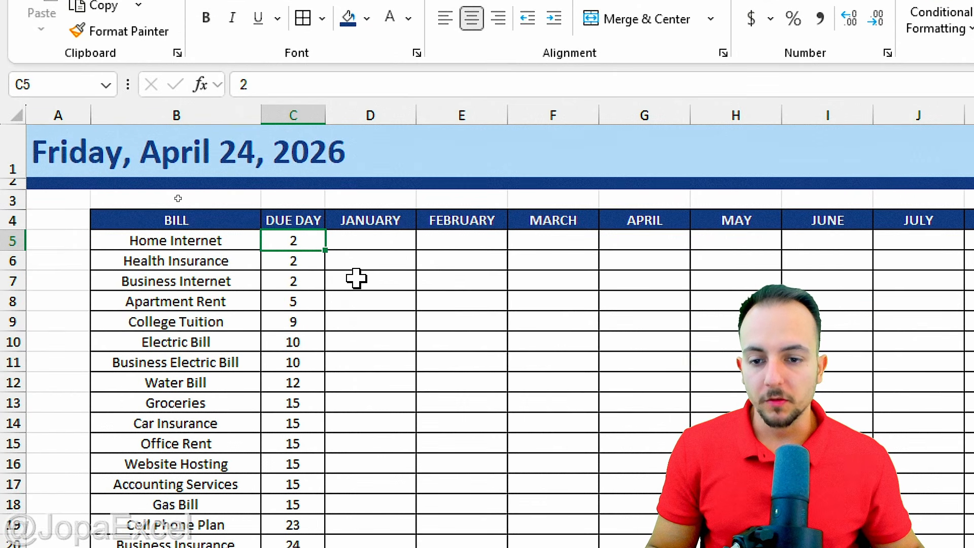
{"action": "left_click_drag", "start_coordinate": [308, 239], "coordinate": [310, 547]}
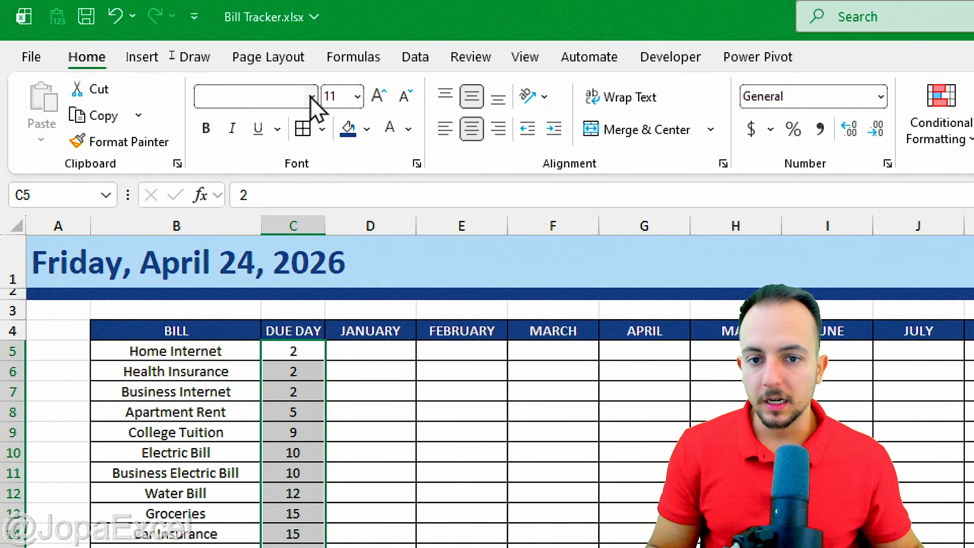
{"action": "left_click", "coordinate": [381, 23]}
{"action": "left_click", "coordinate": [381, 100]}
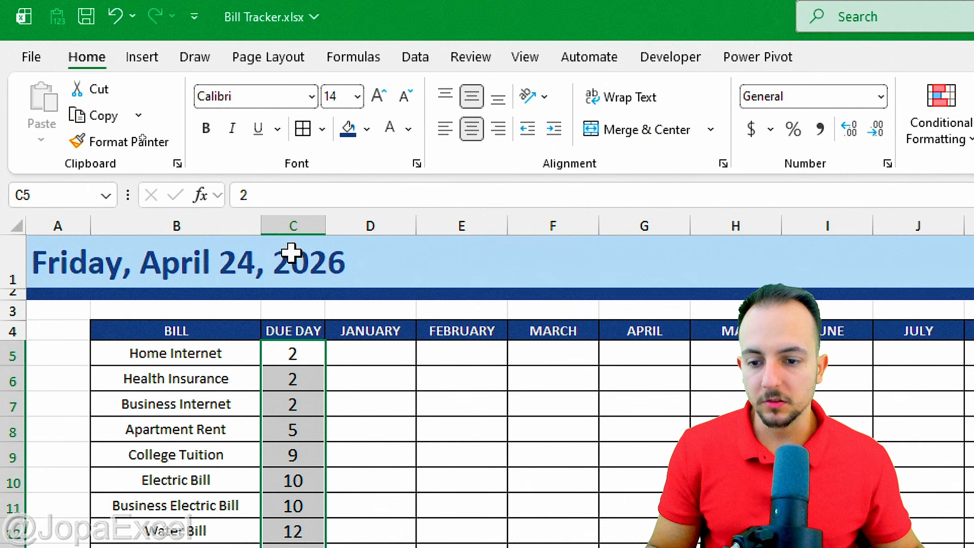
{"action": "left_click", "coordinate": [235, 331]}
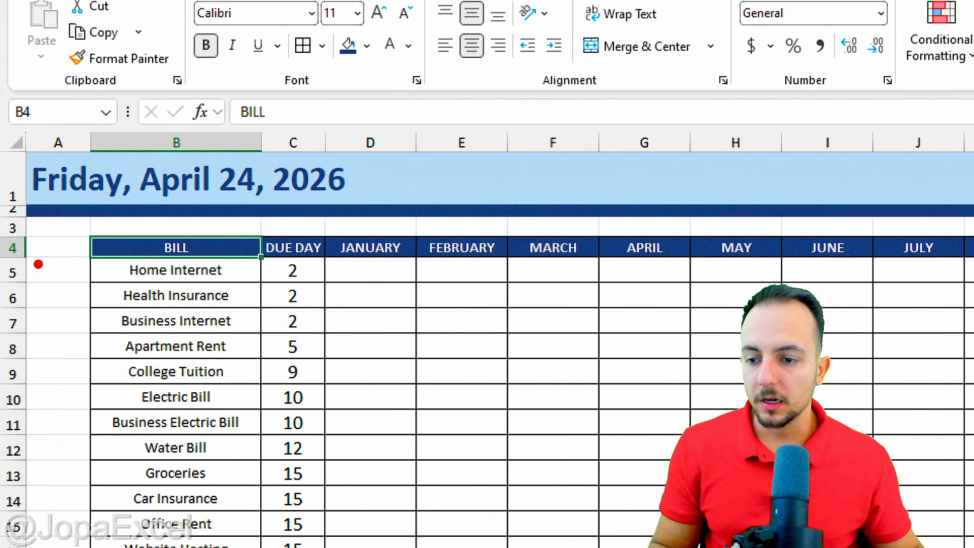
{"action": "mouse_move", "coordinate": [18, 252]}
{"action": "left_mouse_down"}
{"action": "mouse_move", "coordinate": [15, 269]}
{"action": "mouse_move", "coordinate": [19, 250]}
{"action": "left_mouse_up"}
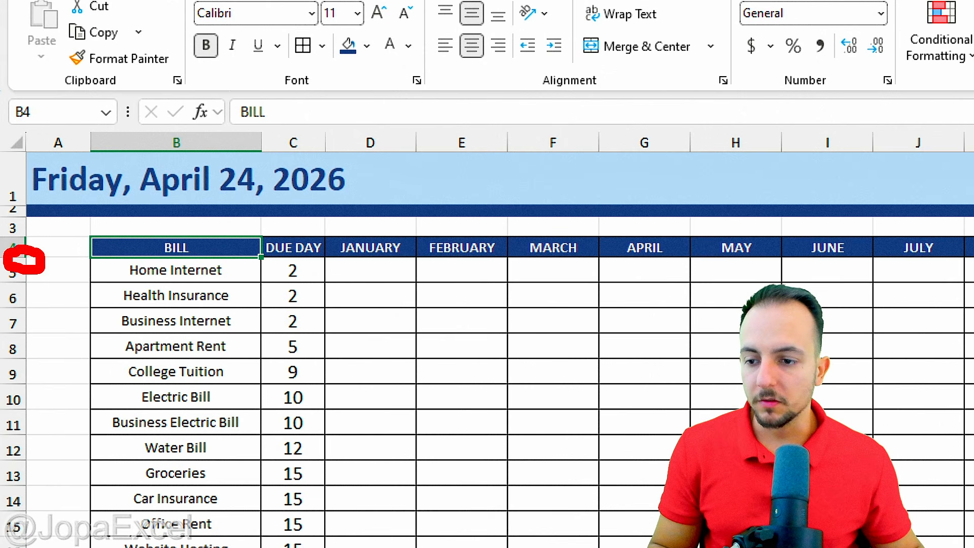
{"action": "left_click_drag", "start_coordinate": [57, 306], "coordinate": [57, 224]}
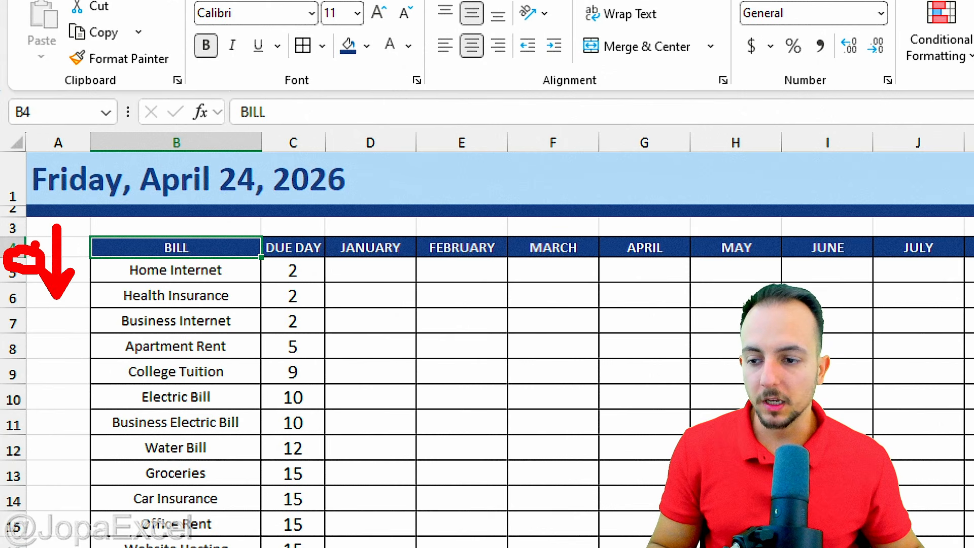
Make the table's header row, row 4, slightly taller
{"action": "key", "text": "Escape"}
{"action": "left_click_drag", "start_coordinate": [20, 257], "coordinate": [31, 271]}
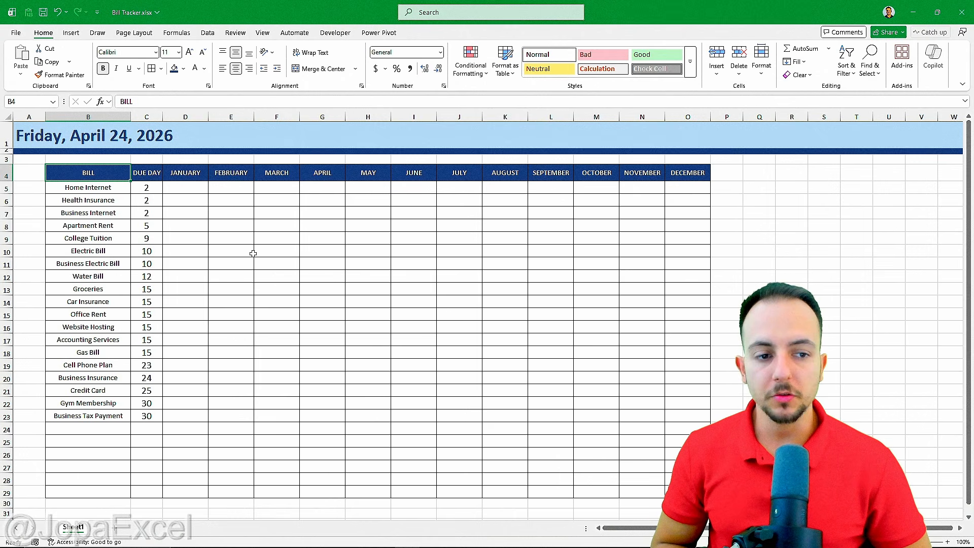
Hide the worksheet's gridlines so only the bill table's own borders remain
{"action": "scroll", "coordinate": [254, 253], "scroll_direction": "right", "scroll_amount": 6}
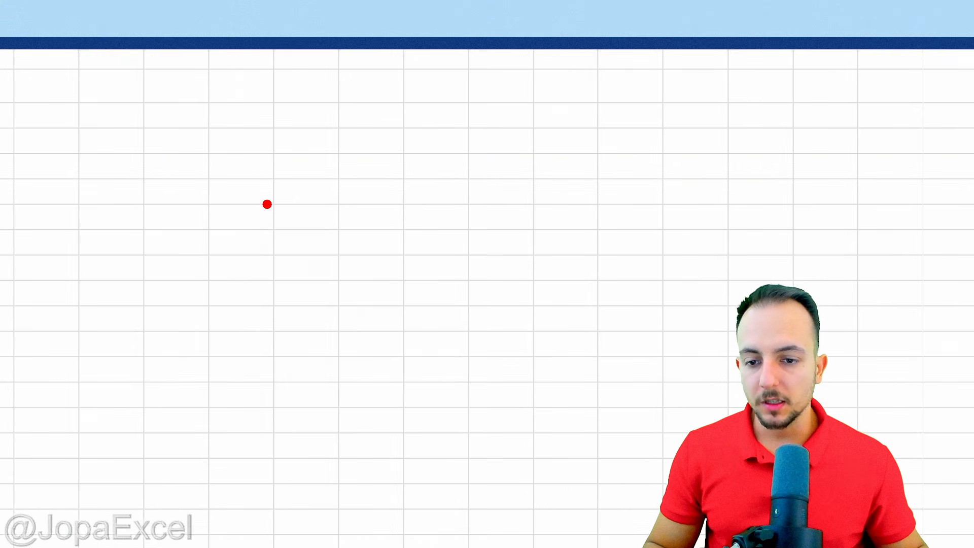
{"action": "left_click_drag", "start_coordinate": [267, 204], "coordinate": [257, 323]}
{"action": "left_click_drag", "start_coordinate": [341, 226], "coordinate": [333, 322]}
{"action": "left_click_drag", "start_coordinate": [174, 282], "coordinate": [346, 282]}
{"action": "left_click_drag", "start_coordinate": [224, 245], "coordinate": [351, 255]}
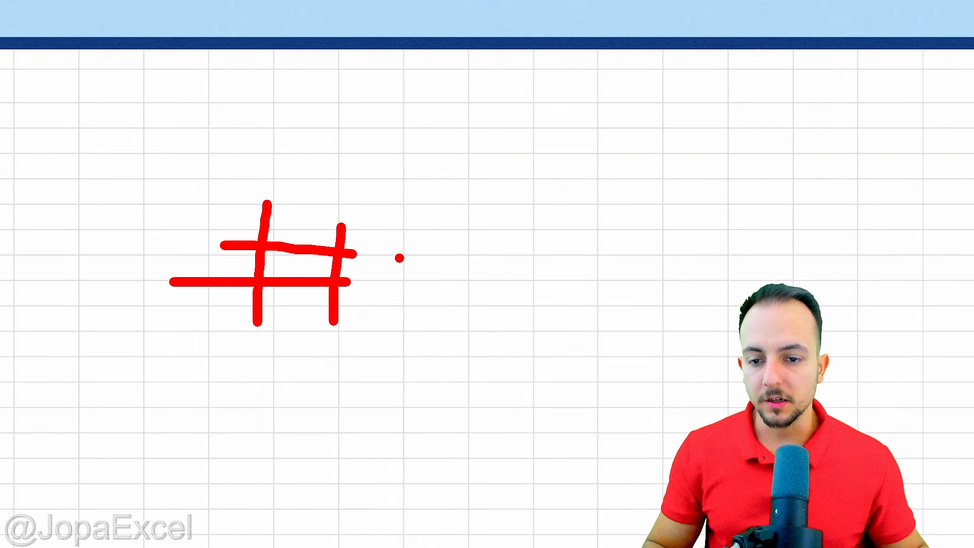
{"action": "key", "text": "Escape"}
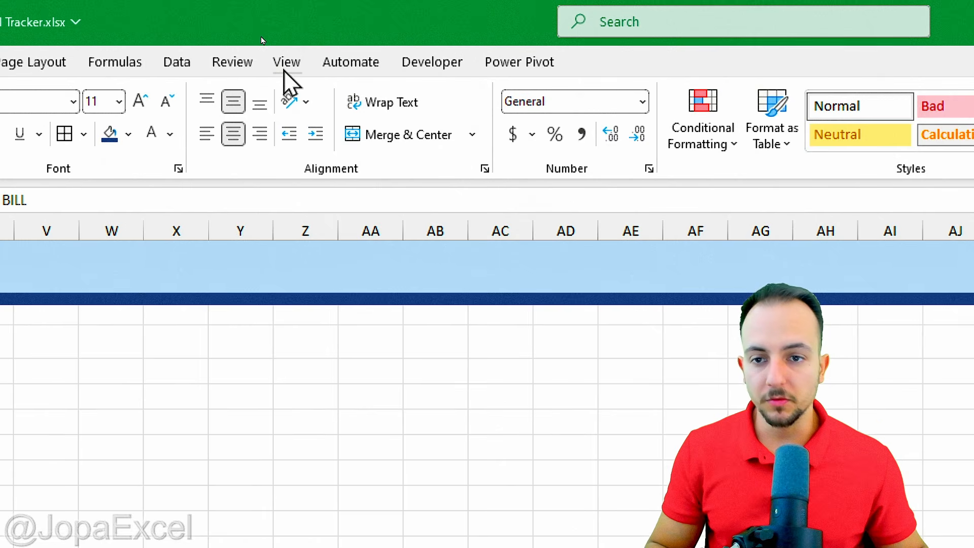
{"action": "left_click", "coordinate": [286, 24]}
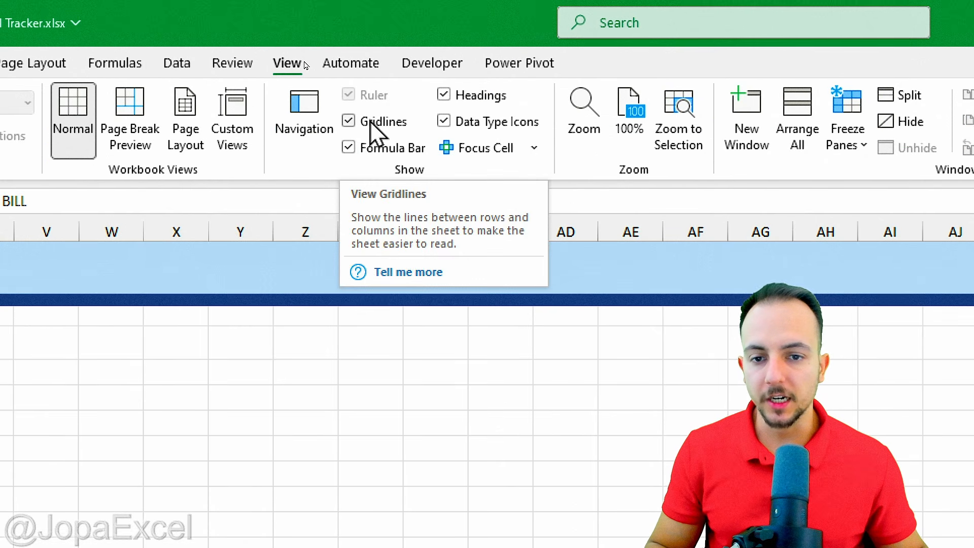
{"action": "left_click", "coordinate": [374, 126]}
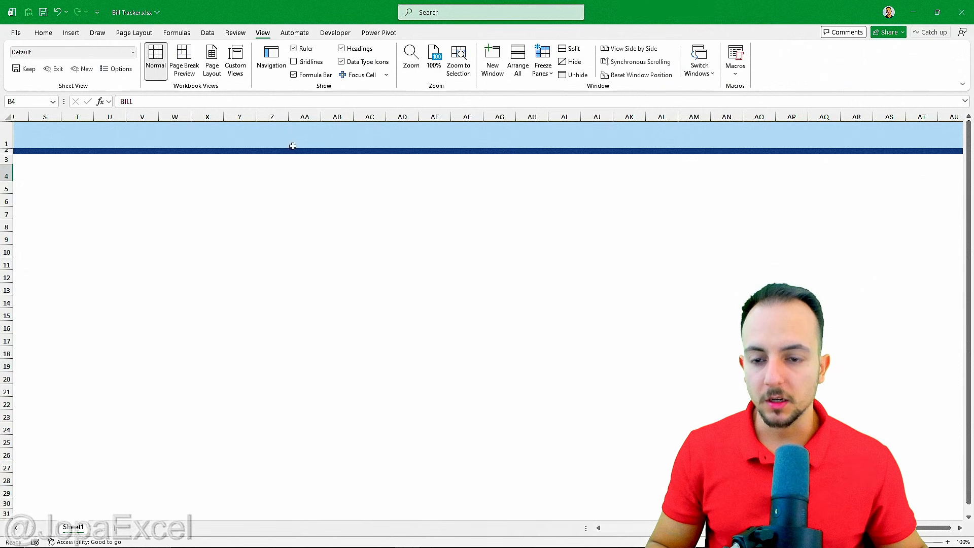
{"action": "scroll", "coordinate": [349, 289], "scroll_direction": "left", "scroll_amount": 7}
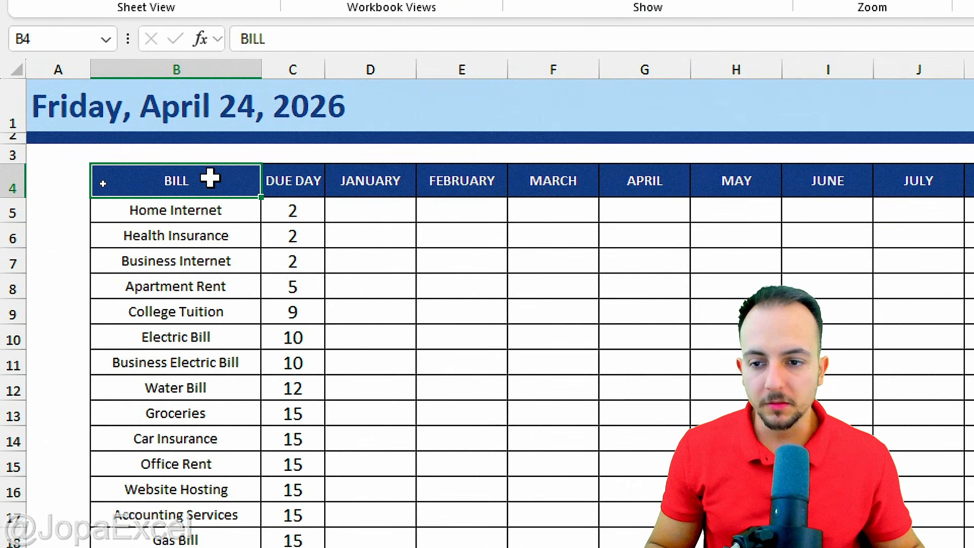
Enter 19.90 as the January amount for Home Internet in D5
{"action": "left_click_drag", "start_coordinate": [210, 178], "coordinate": [197, 261]}
{"action": "left_click", "coordinate": [381, 70]}
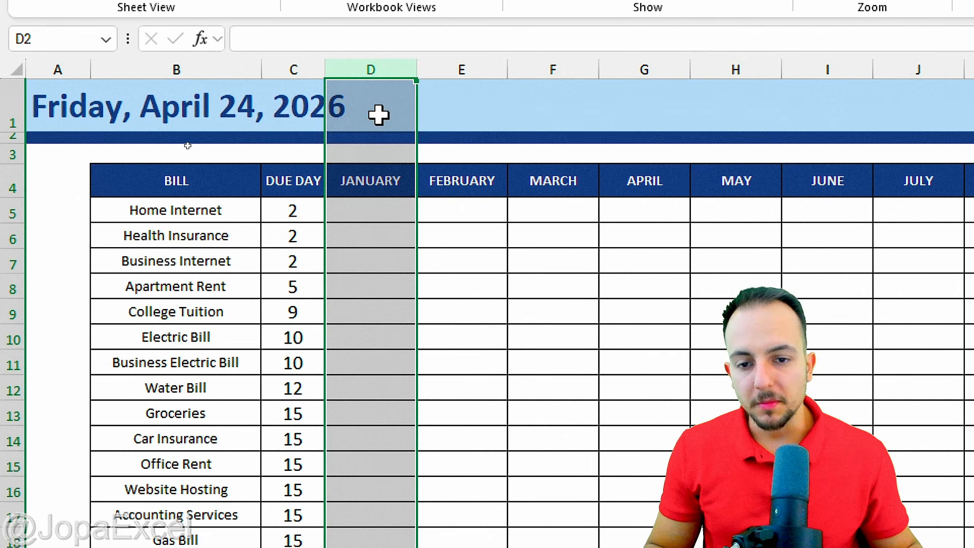
{"action": "left_click", "coordinate": [368, 202]}
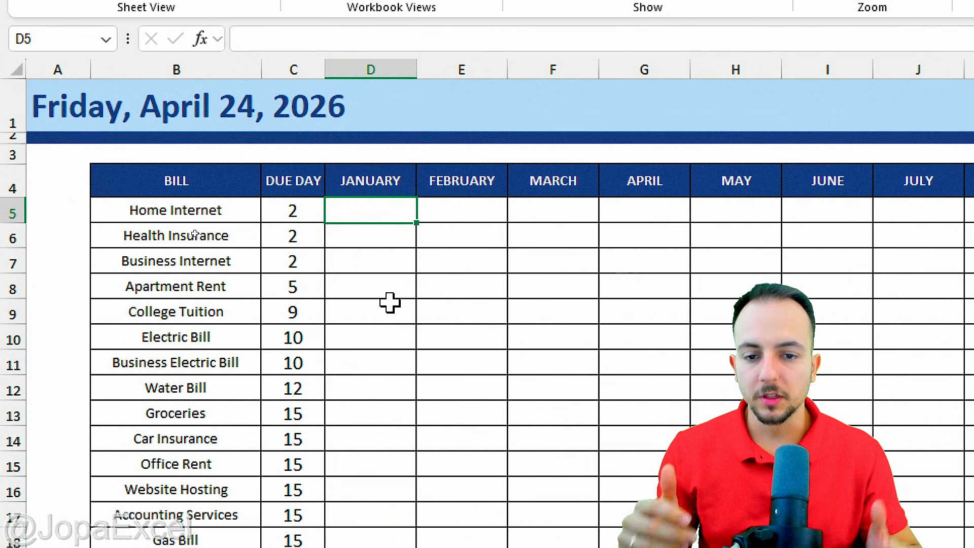
{"action": "type", "text": "19"}
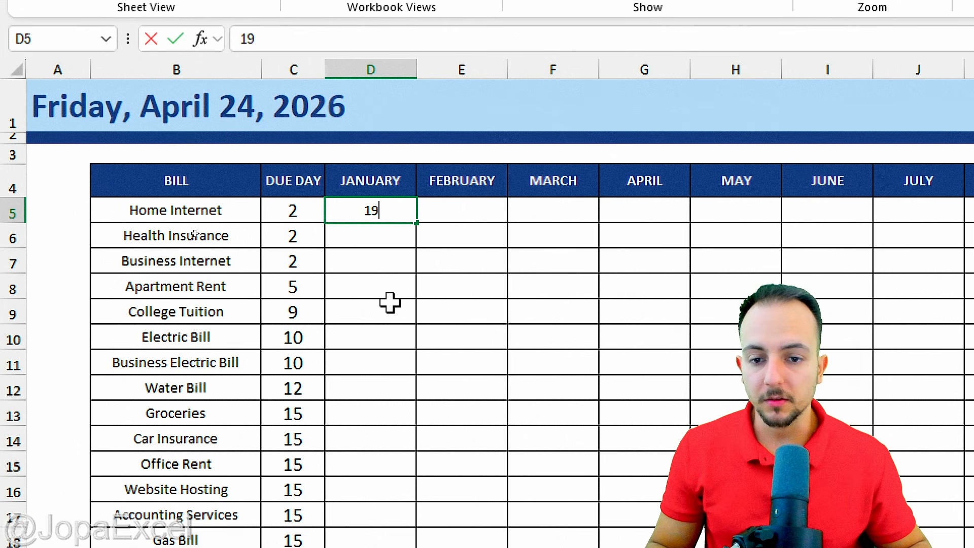
{"action": "type", "text": ".90"}
{"action": "key", "text": "Return"}
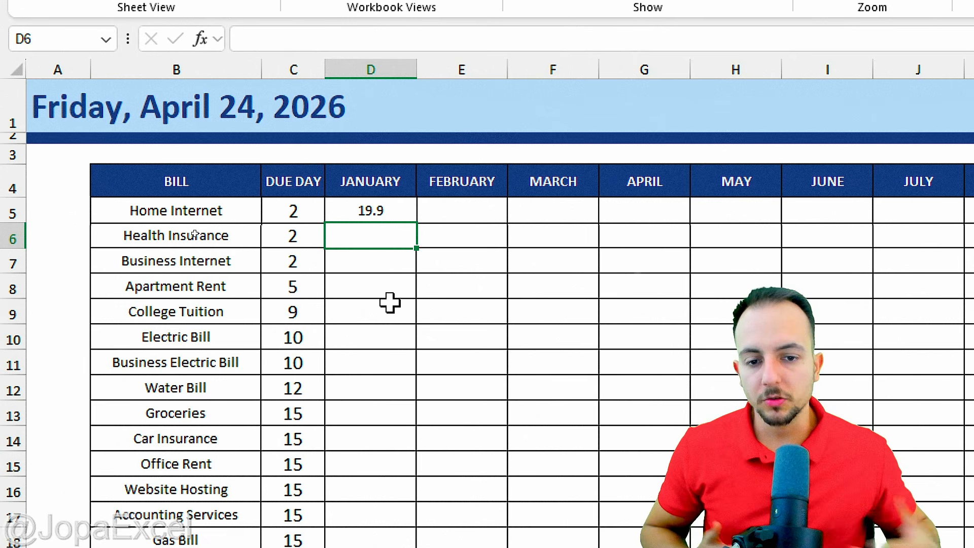
{"action": "left_click", "coordinate": [483, 260]}
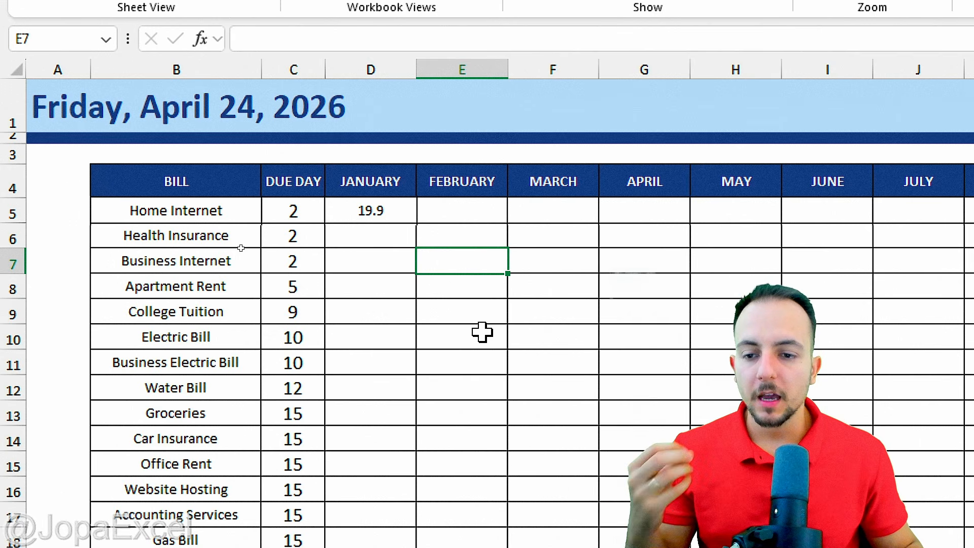
{"action": "left_click", "coordinate": [386, 244]}
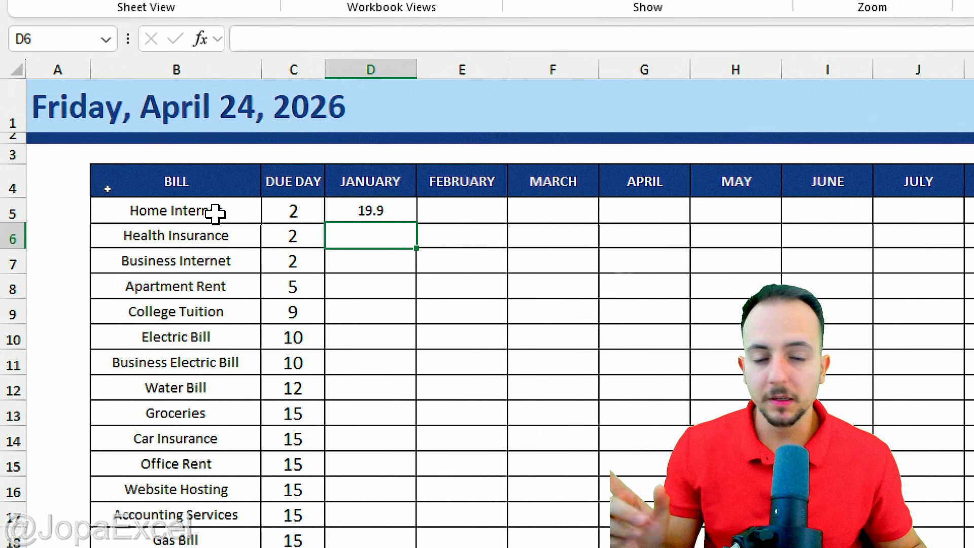
Fill the table body, from B5 across all the month columns below the header, with the lightest gray theme color
{"action": "left_click_drag", "start_coordinate": [215, 213], "coordinate": [973, 547]}
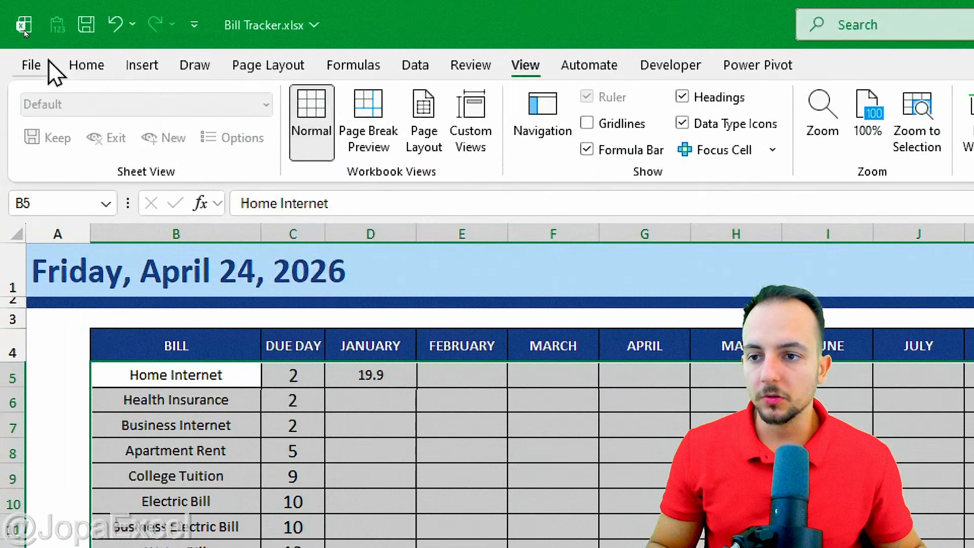
{"action": "left_click", "coordinate": [44, 32]}
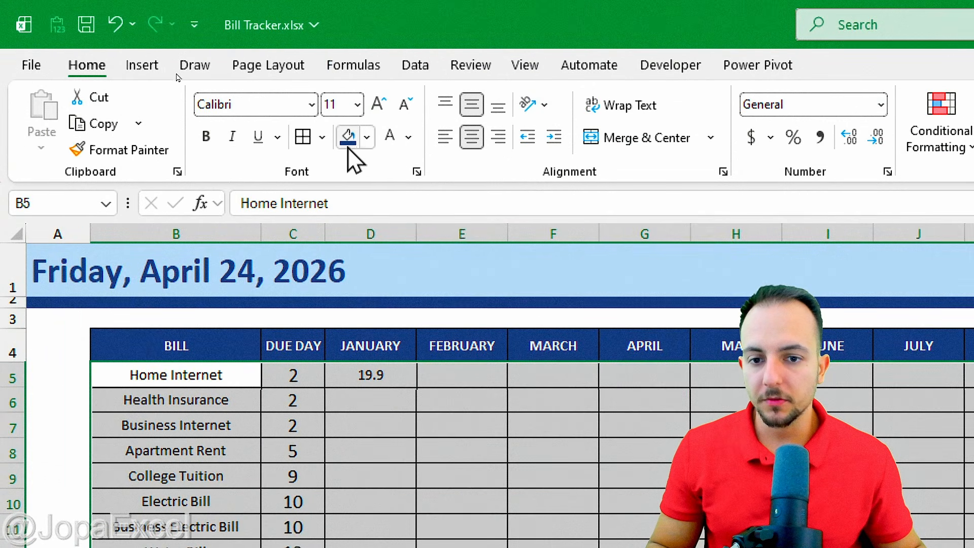
{"action": "left_click", "coordinate": [367, 137]}
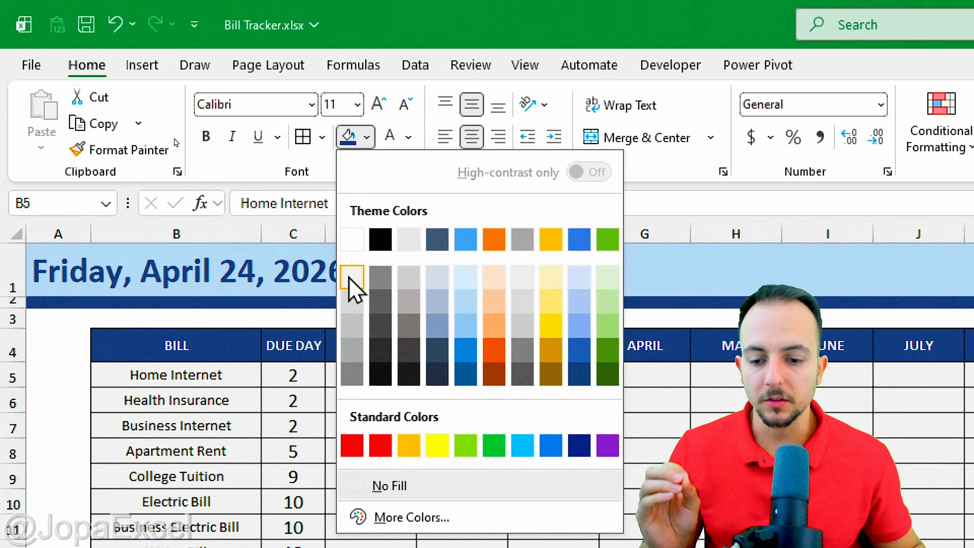
{"action": "left_click", "coordinate": [352, 279]}
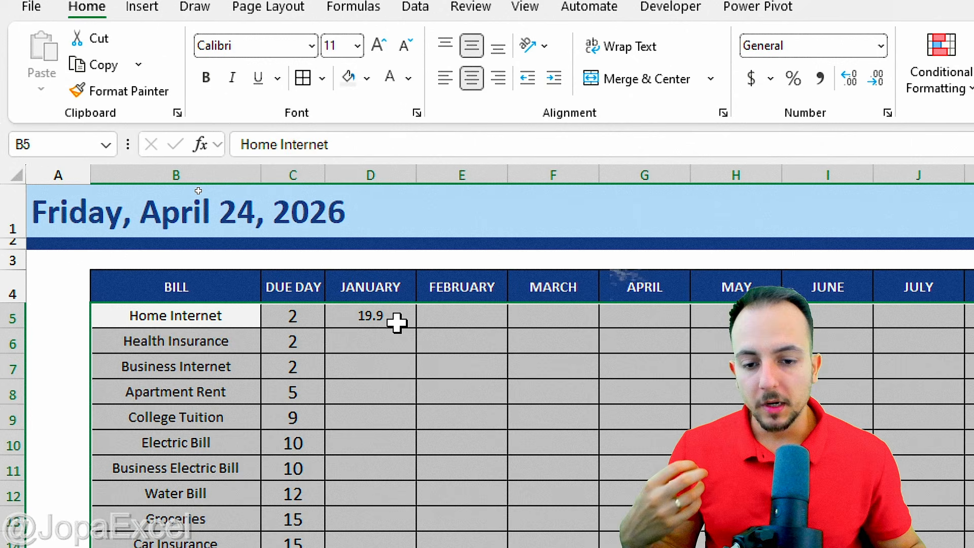
Add a conditional formatting rule to the month cells from D5 through December that gives values greater than 0 Green Fill with Dark Green Text
{"action": "left_click", "coordinate": [395, 321]}
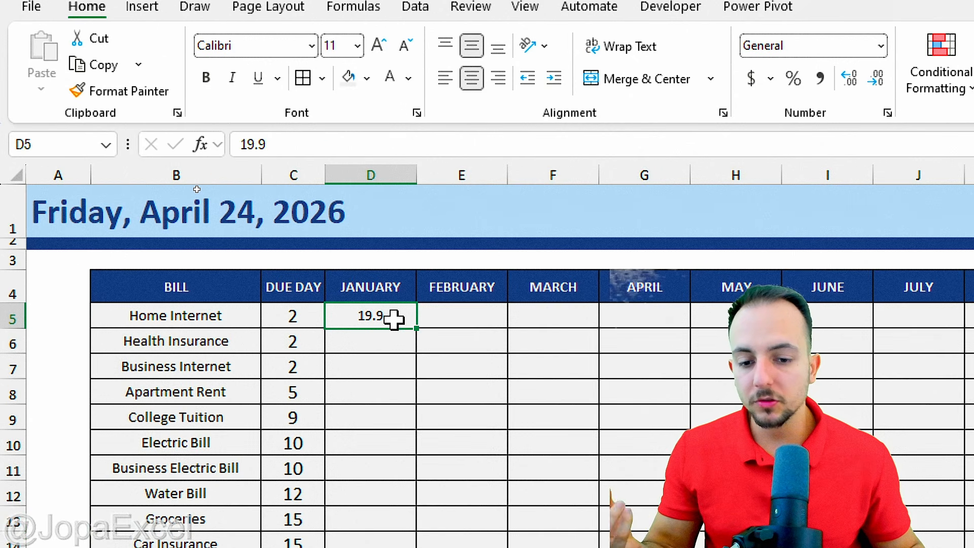
{"action": "left_click_drag", "start_coordinate": [391, 320], "coordinate": [730, 327]}
{"action": "left_click_drag", "start_coordinate": [534, 288], "coordinate": [687, 493]}
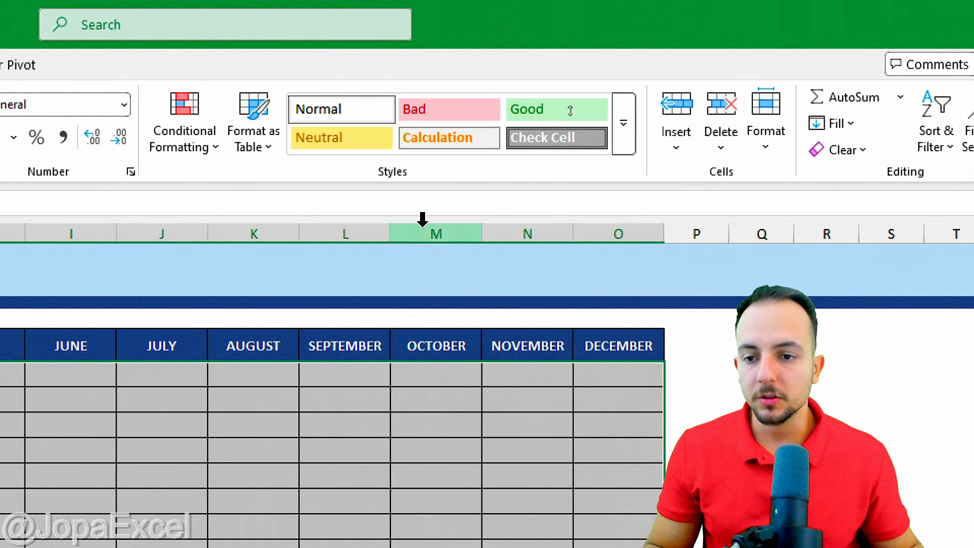
{"action": "left_click", "coordinate": [205, 145]}
{"action": "mouse_move", "coordinate": [236, 193]}
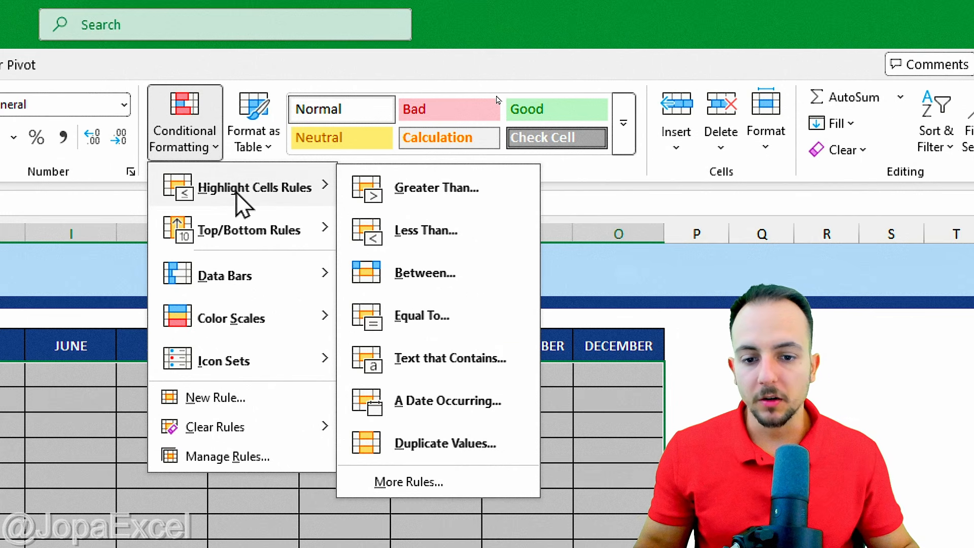
{"action": "left_click", "coordinate": [419, 202]}
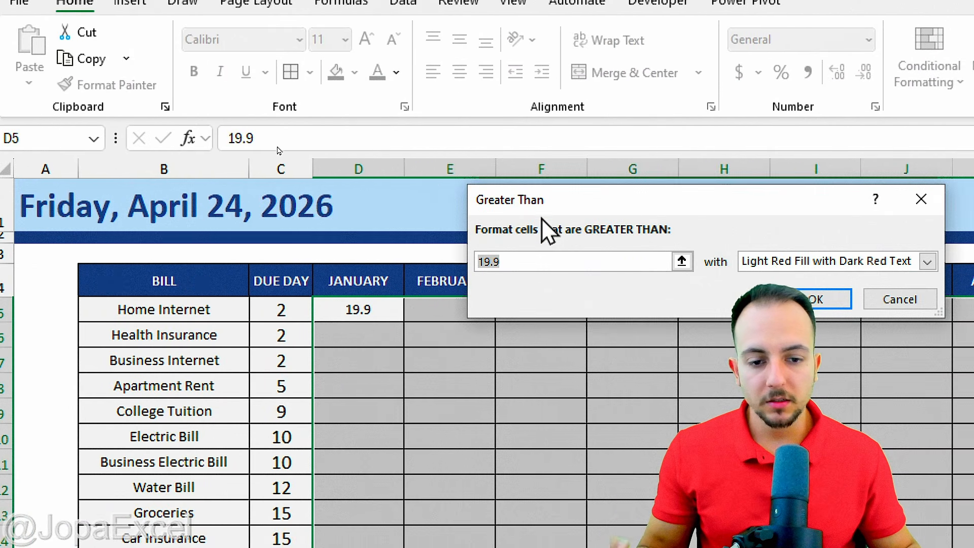
{"action": "type", "text": "0"}
{"action": "left_click_drag", "start_coordinate": [500, 223], "coordinate": [458, 233]}
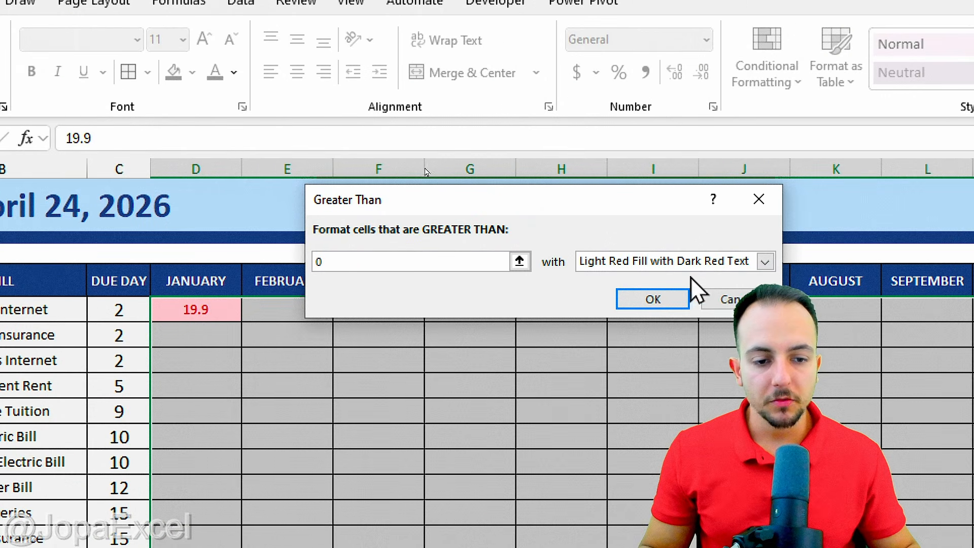
{"action": "left_click", "coordinate": [814, 265]}
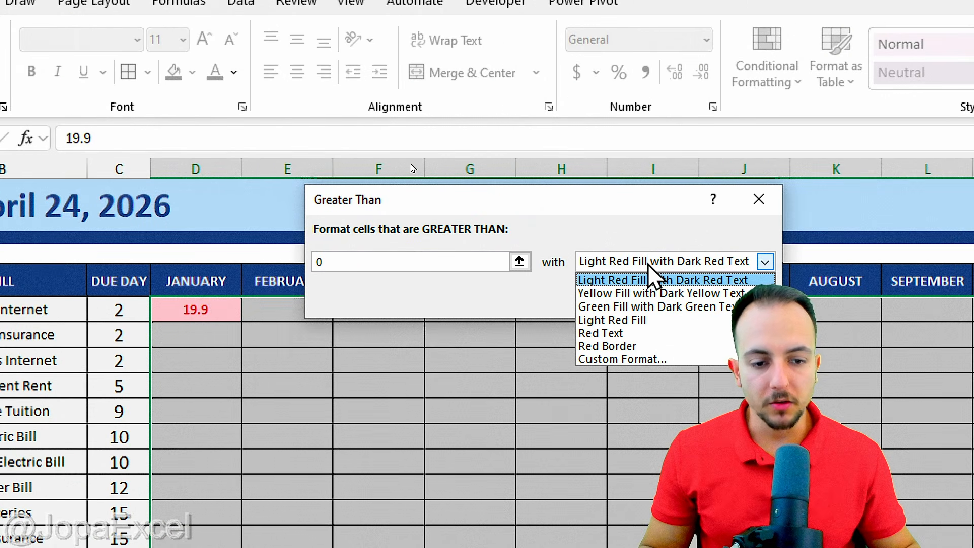
{"action": "left_click", "coordinate": [688, 309]}
{"action": "left_click", "coordinate": [640, 303]}
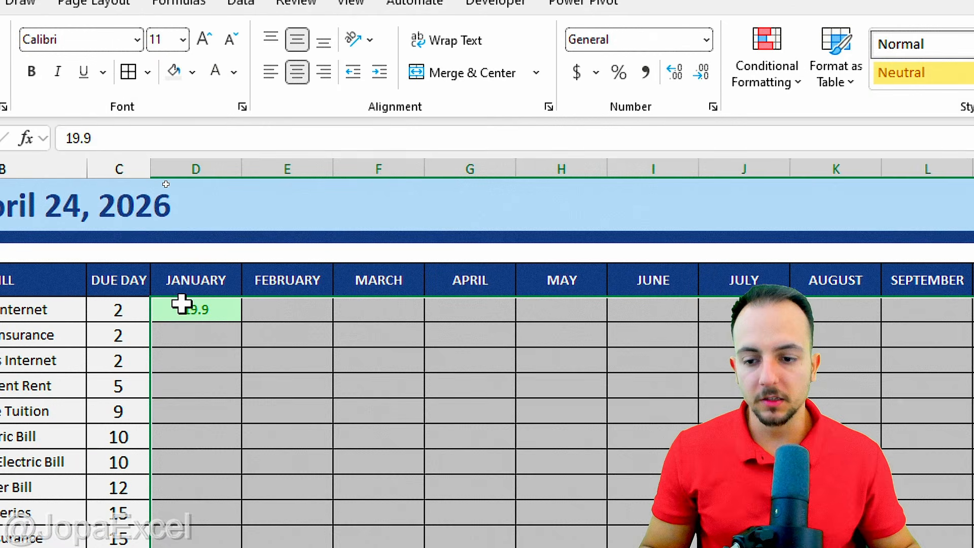
{"action": "left_click", "coordinate": [120, 287]}
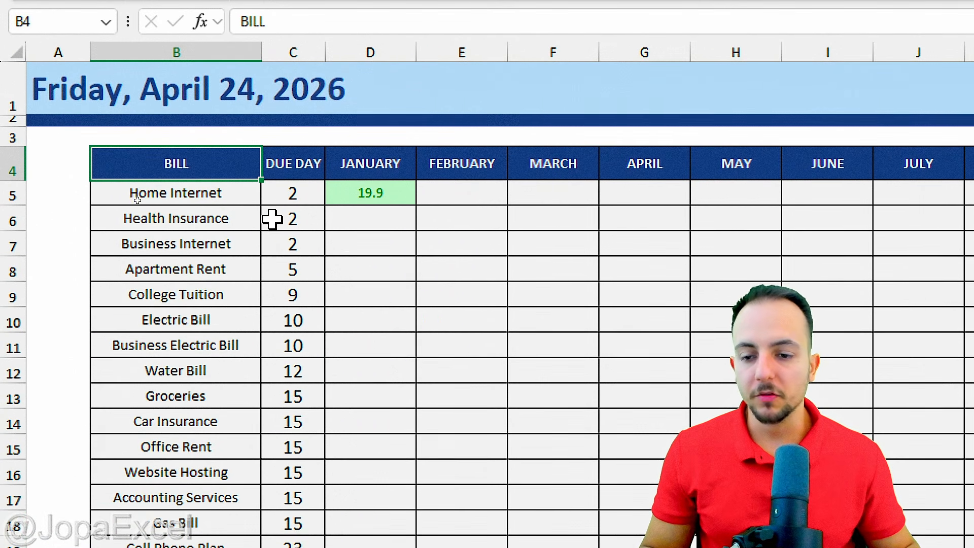
Enter 99 as the January amount for Health Insurance in D6
{"action": "left_click", "coordinate": [380, 218]}
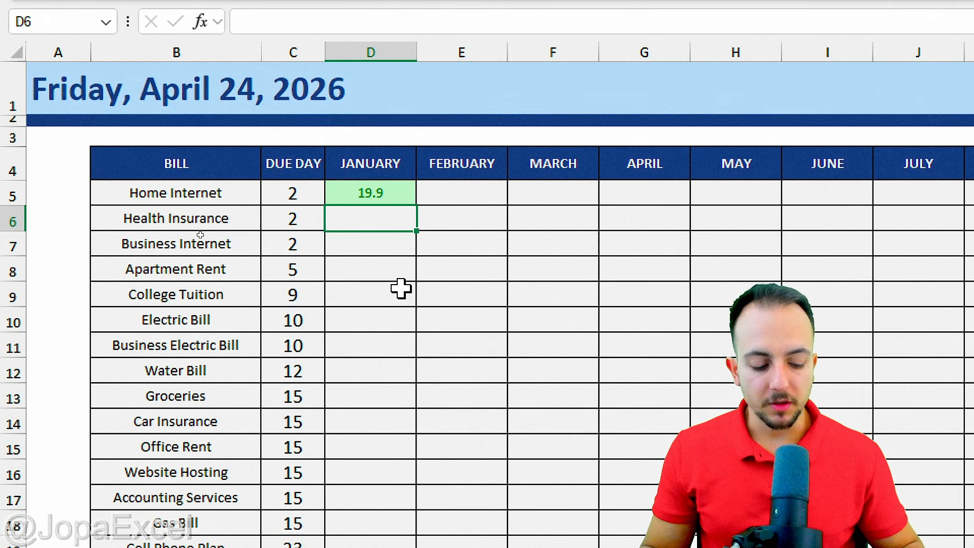
{"action": "type", "text": "99"}
{"action": "key", "text": "Return"}
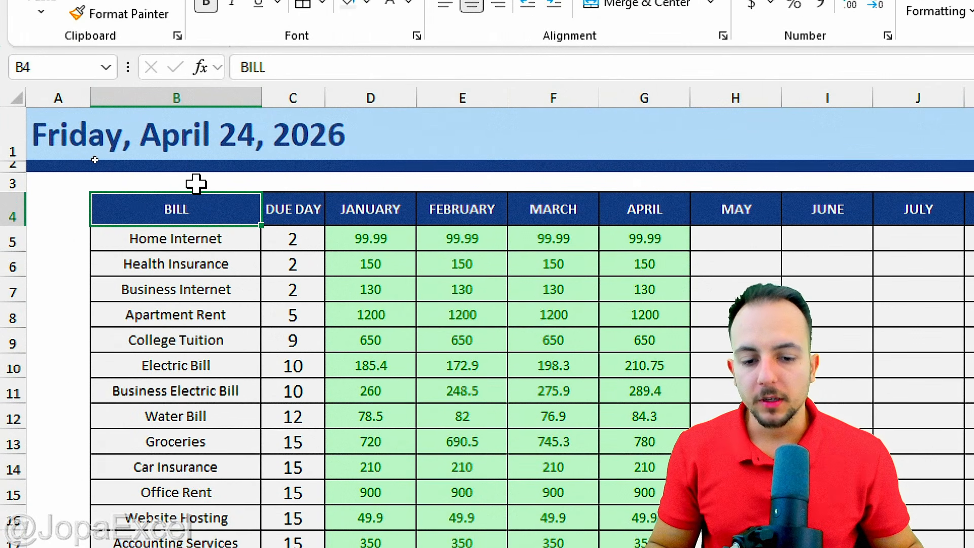
Compare the date in the banner with the due days of Cell Phone Plan, Business Insurance and Credit Card in column C
{"action": "left_click", "coordinate": [11, 109]}
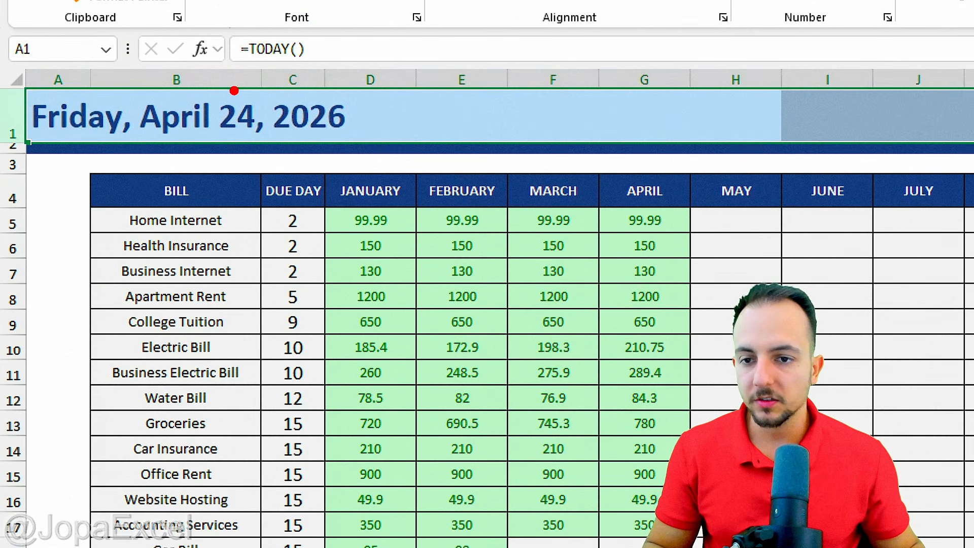
{"action": "mouse_move", "coordinate": [234, 90]}
{"action": "left_mouse_down"}
{"action": "mouse_move", "coordinate": [244, 73]}
{"action": "mouse_move", "coordinate": [223, 79]}
{"action": "left_mouse_up"}
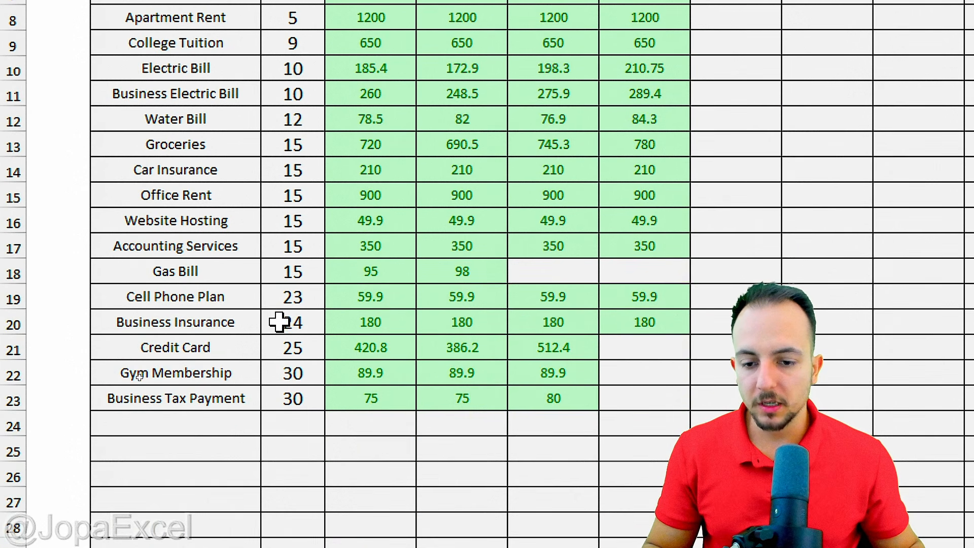
{"action": "left_click", "coordinate": [280, 322]}
{"action": "mouse_move", "coordinate": [277, 294]}
{"action": "left_mouse_down"}
{"action": "mouse_move", "coordinate": [257, 305]}
{"action": "mouse_move", "coordinate": [333, 309]}
{"action": "mouse_move", "coordinate": [325, 288]}
{"action": "mouse_move", "coordinate": [339, 303]}
{"action": "left_mouse_up"}
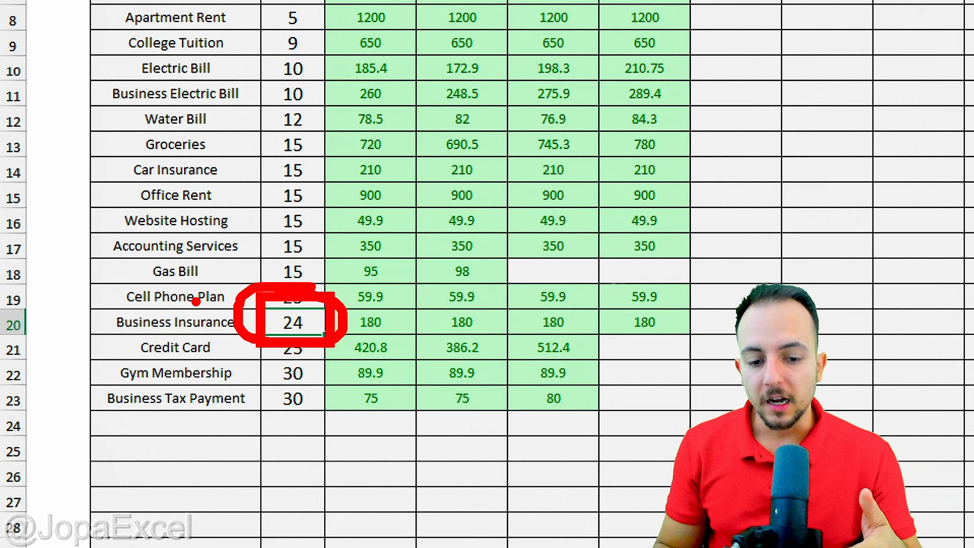
{"action": "key", "text": "e"}
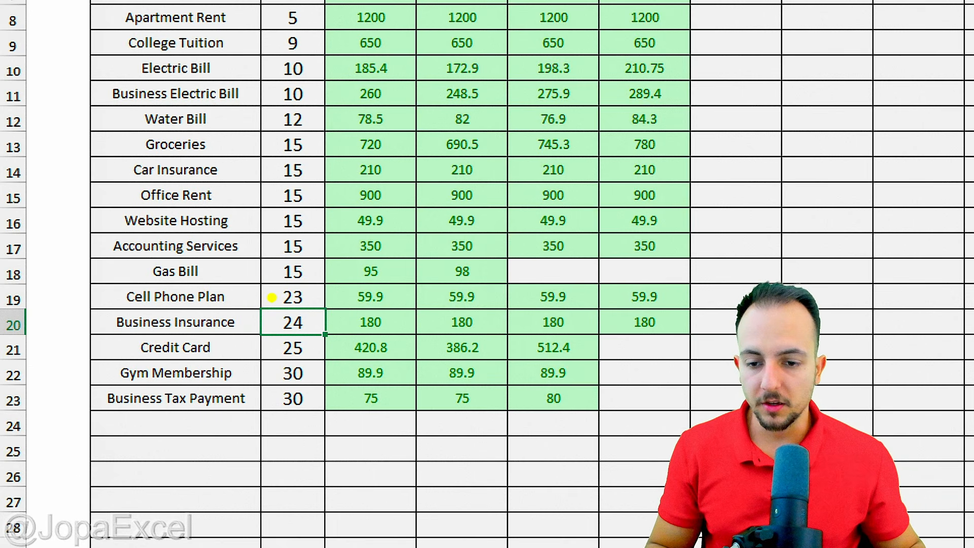
{"action": "mouse_move", "coordinate": [272, 298]}
{"action": "left_mouse_down"}
{"action": "mouse_move", "coordinate": [314, 292]}
{"action": "mouse_move", "coordinate": [297, 305]}
{"action": "left_mouse_up"}
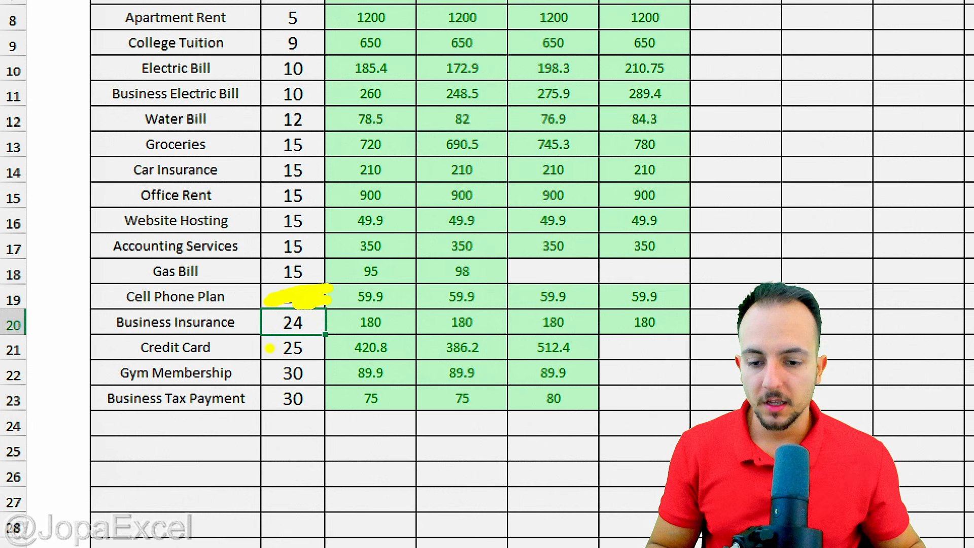
{"action": "mouse_move", "coordinate": [270, 348]}
{"action": "left_mouse_down"}
{"action": "mouse_move", "coordinate": [328, 339]}
{"action": "mouse_move", "coordinate": [302, 363]}
{"action": "left_mouse_up"}
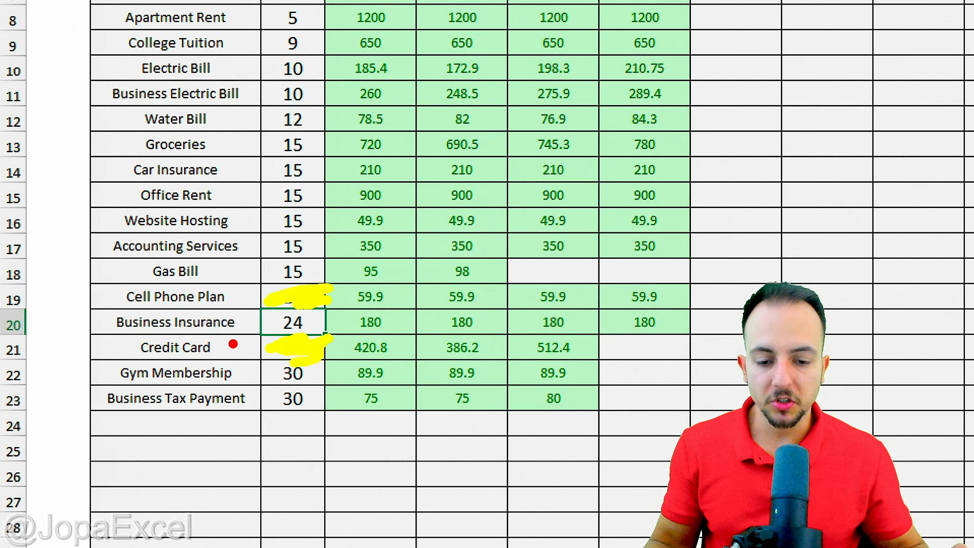
{"action": "key", "text": "Escape"}
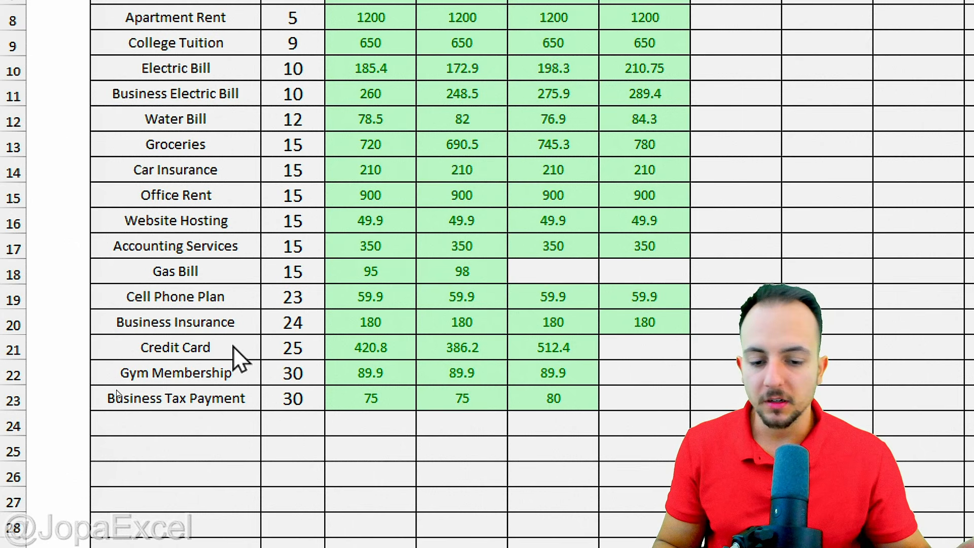
{"action": "scroll", "coordinate": [226, 71], "scroll_direction": "up", "scroll_amount": 2}
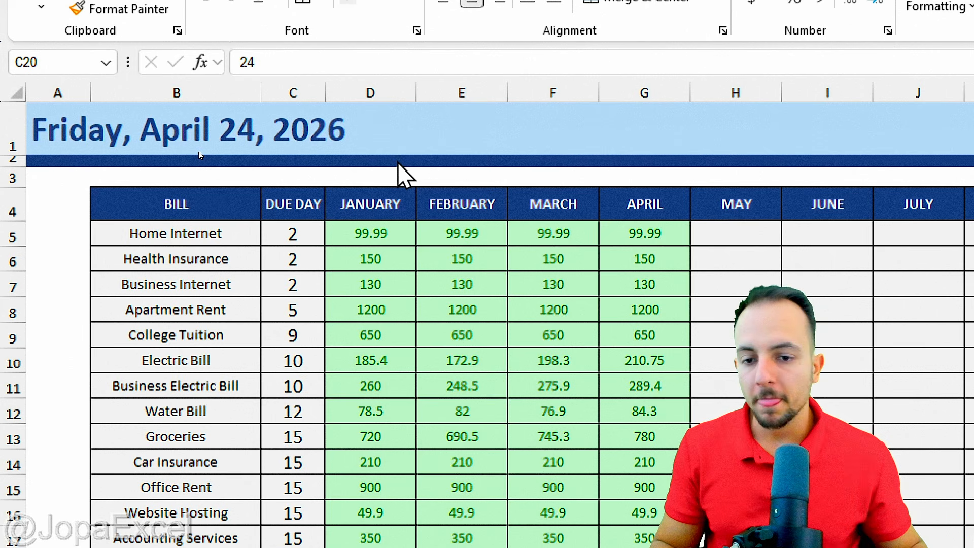
Select the due day cells from C5 down to C29 and look through the Highlight Cells Rules for conditional formatting
{"action": "left_click_drag", "start_coordinate": [294, 235], "coordinate": [308, 477]}
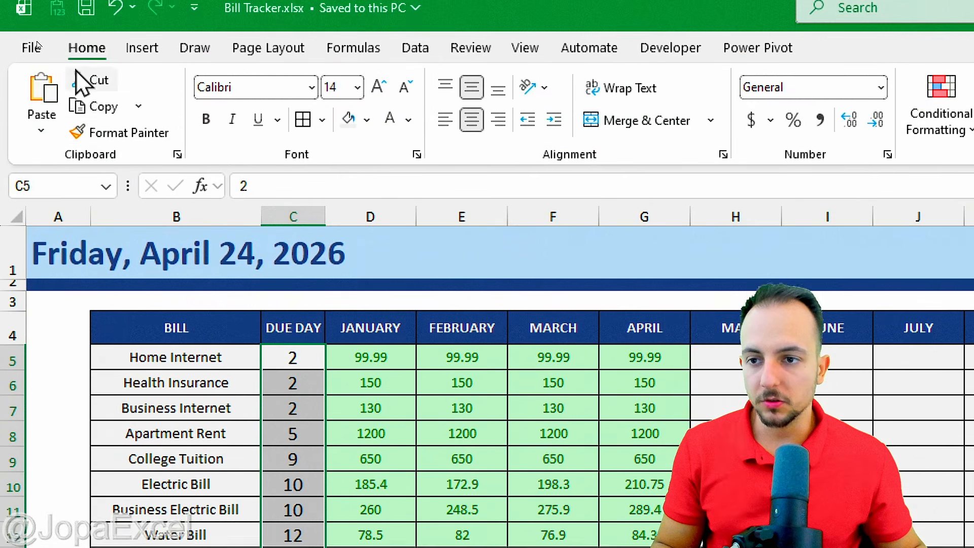
{"action": "left_click", "coordinate": [937, 134]}
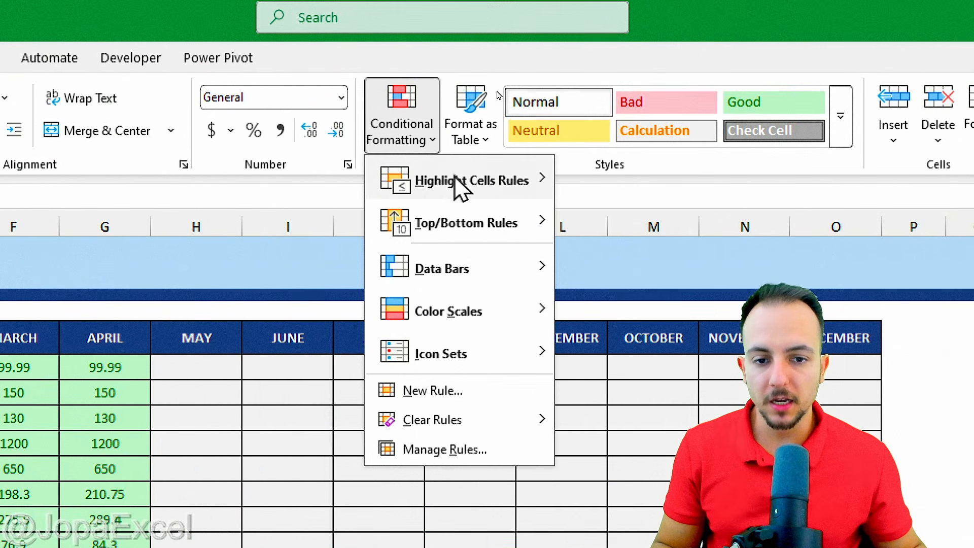
{"action": "mouse_move", "coordinate": [462, 188]}
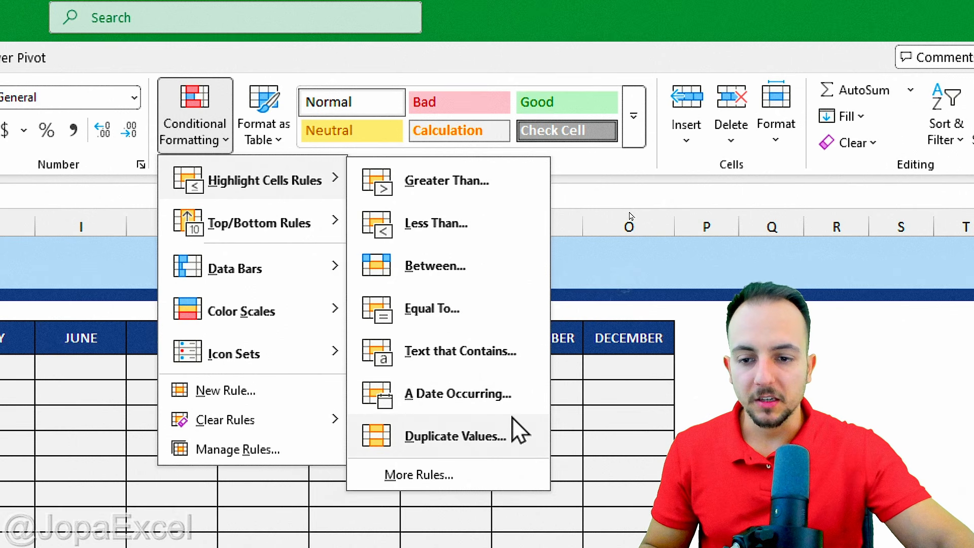
{"action": "left_click", "coordinate": [196, 111]}
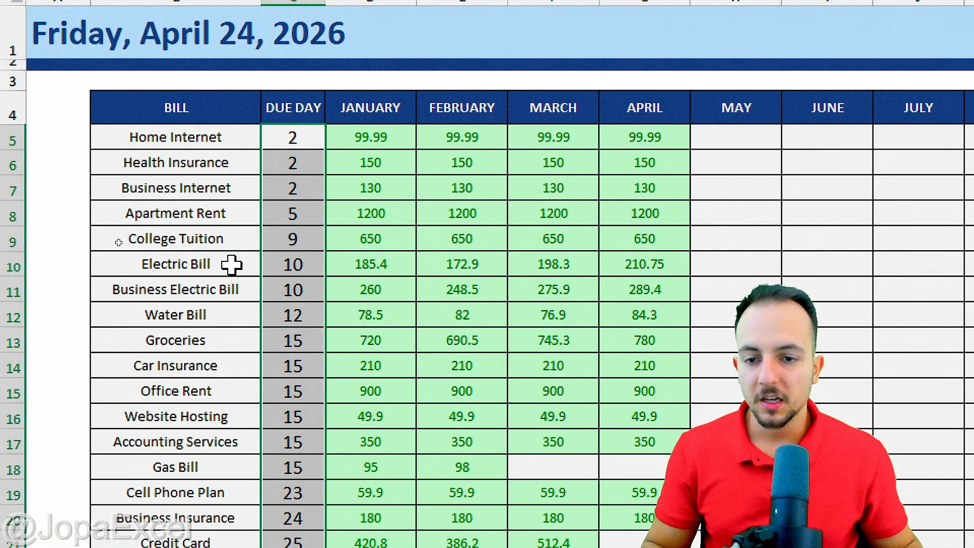
{"action": "left_click", "coordinate": [232, 266]}
{"action": "mouse_move", "coordinate": [256, 118]}
{"action": "left_mouse_down"}
{"action": "mouse_move", "coordinate": [334, 221]}
{"action": "mouse_move", "coordinate": [334, 375]}
{"action": "left_mouse_up"}
{"action": "left_click_drag", "start_coordinate": [357, 340], "coordinate": [395, 381]}
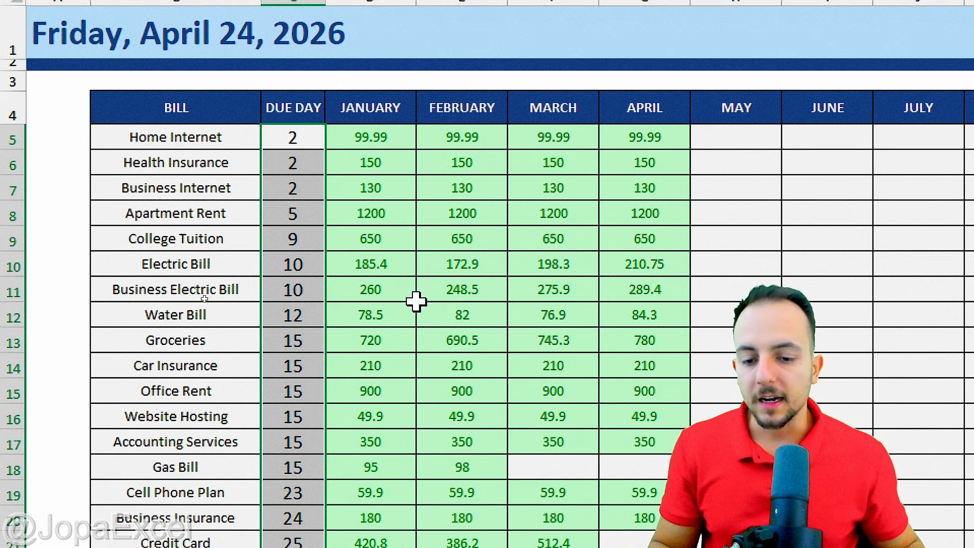
{"action": "scroll", "coordinate": [413, 303], "scroll_direction": "down", "scroll_amount": 3}
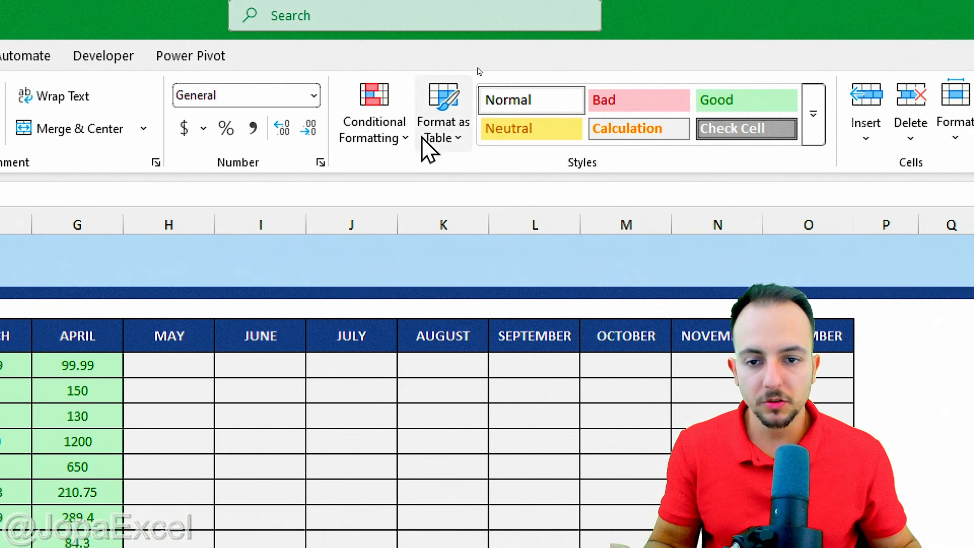
Create a formula-based conditional formatting rule for the selected due days with the formula =C5=DAY(today())
{"action": "left_click", "coordinate": [949, 129]}
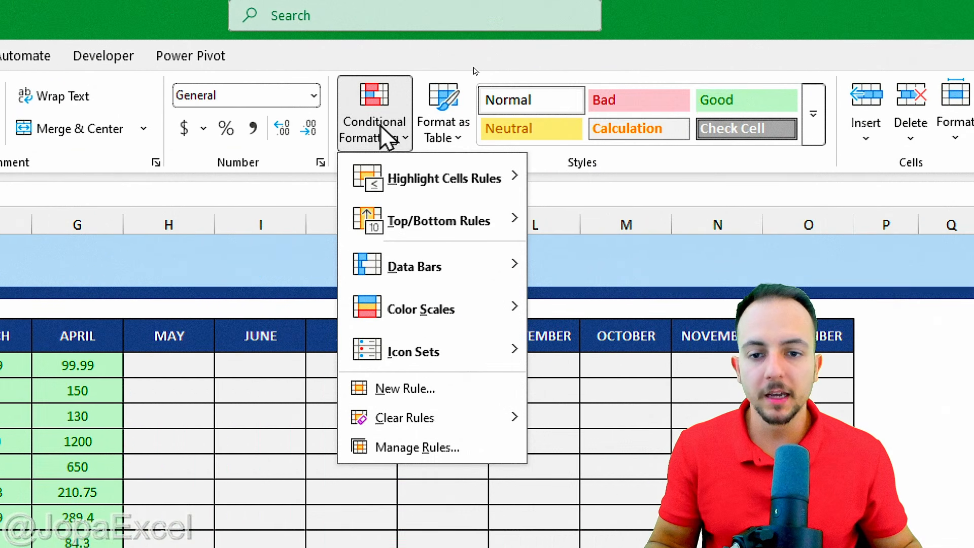
{"action": "left_click", "coordinate": [443, 389]}
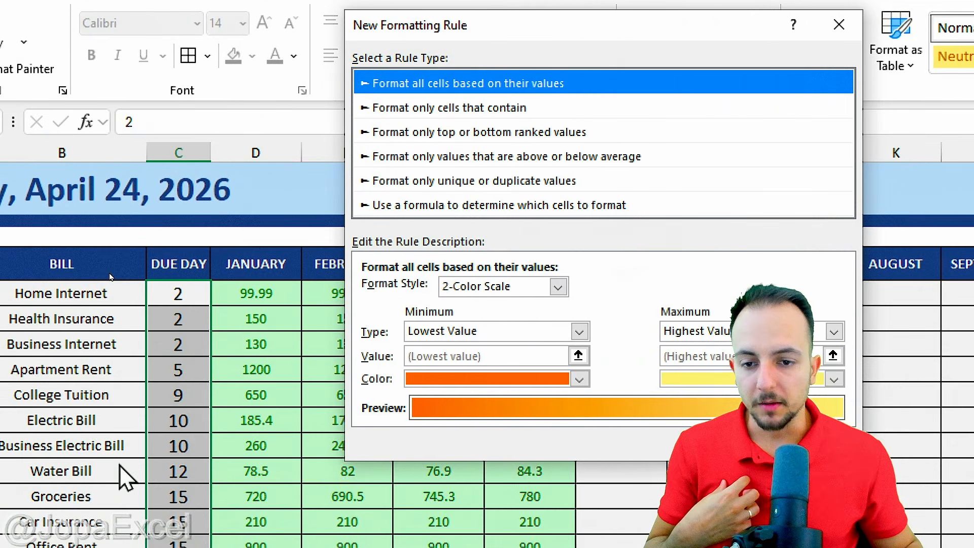
{"action": "left_click", "coordinate": [427, 205]}
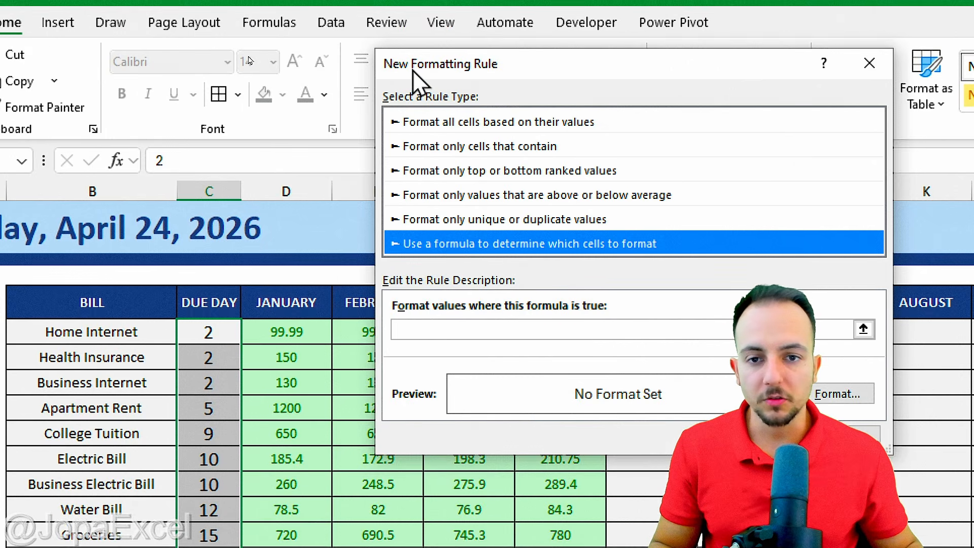
{"action": "left_click_drag", "start_coordinate": [414, 71], "coordinate": [330, 57]}
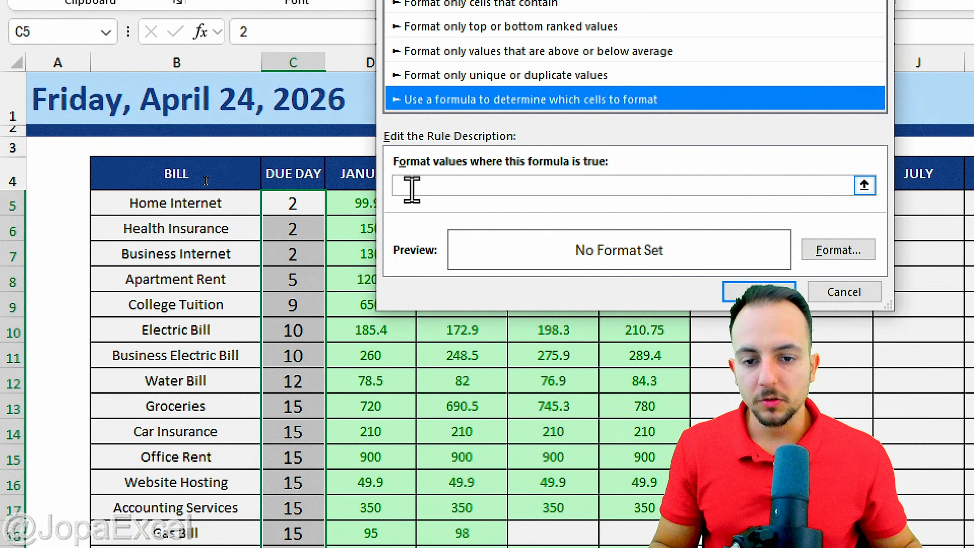
{"action": "left_click", "coordinate": [411, 189]}
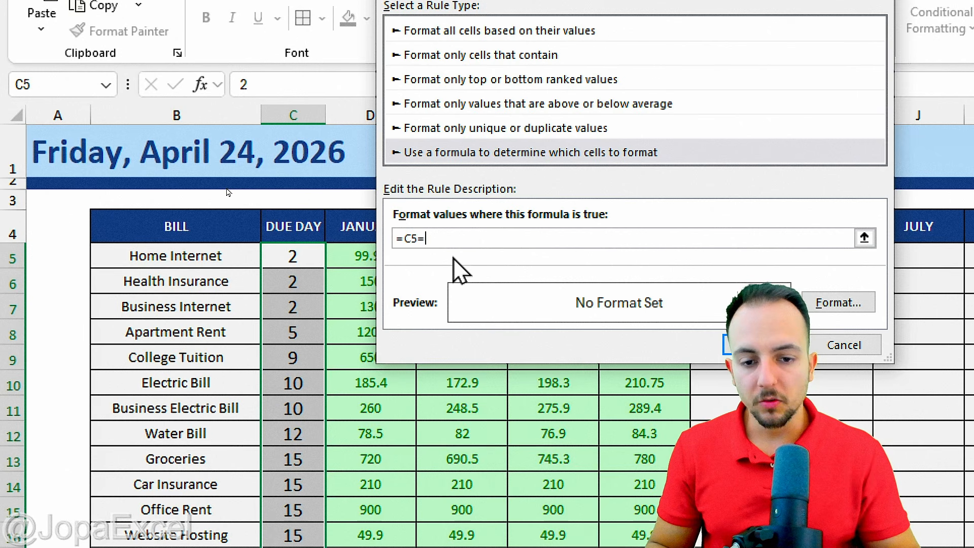
{"action": "type", "text": "D"}
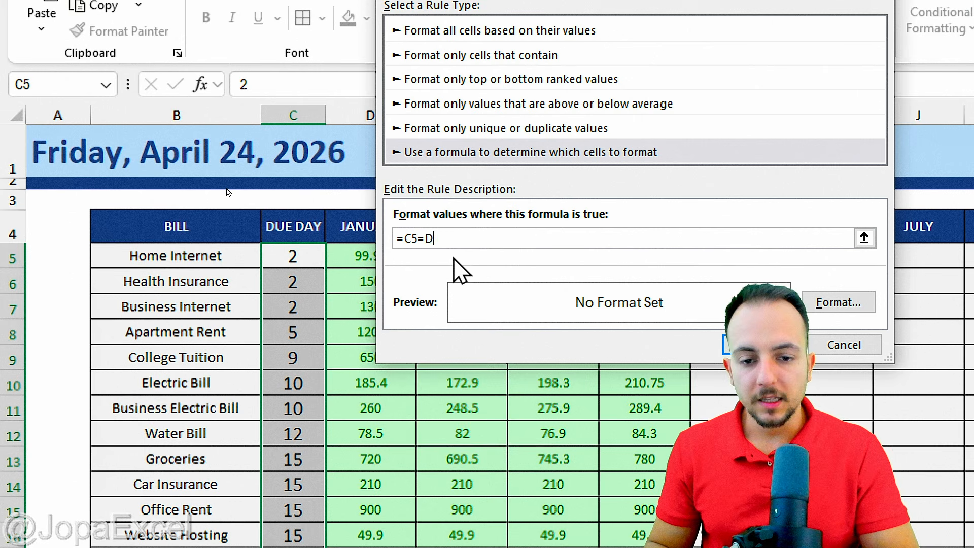
{"action": "type", "text": "AY"}
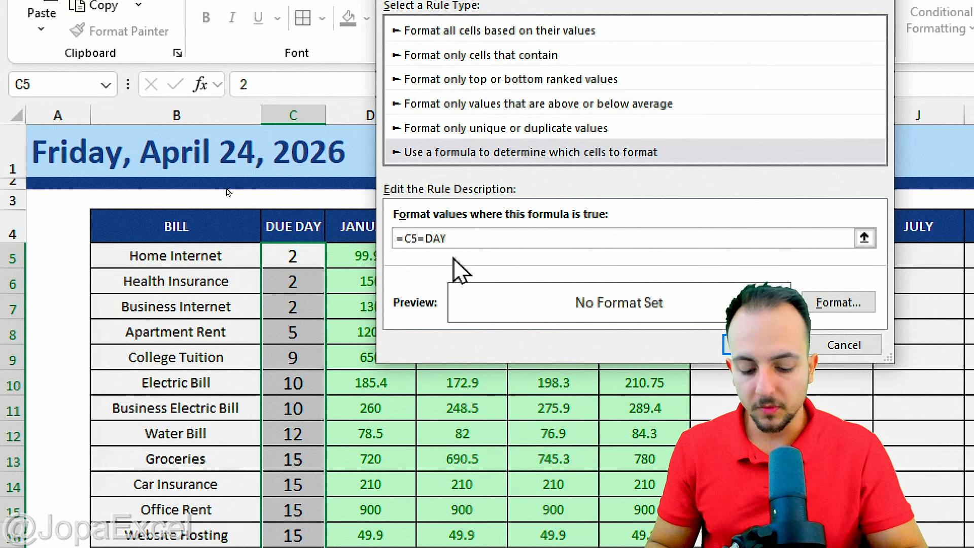
{"action": "type", "text": "(t"}
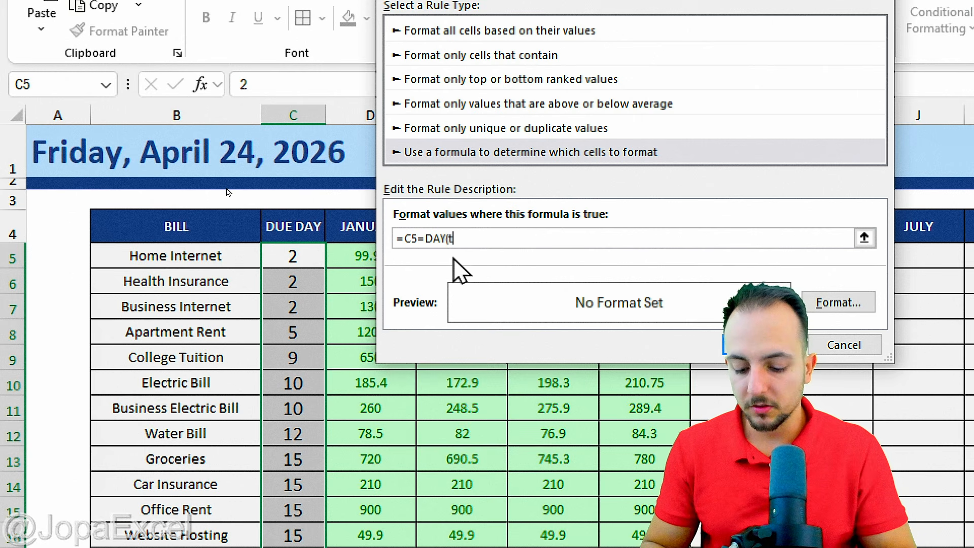
{"action": "type", "text": "oday("}
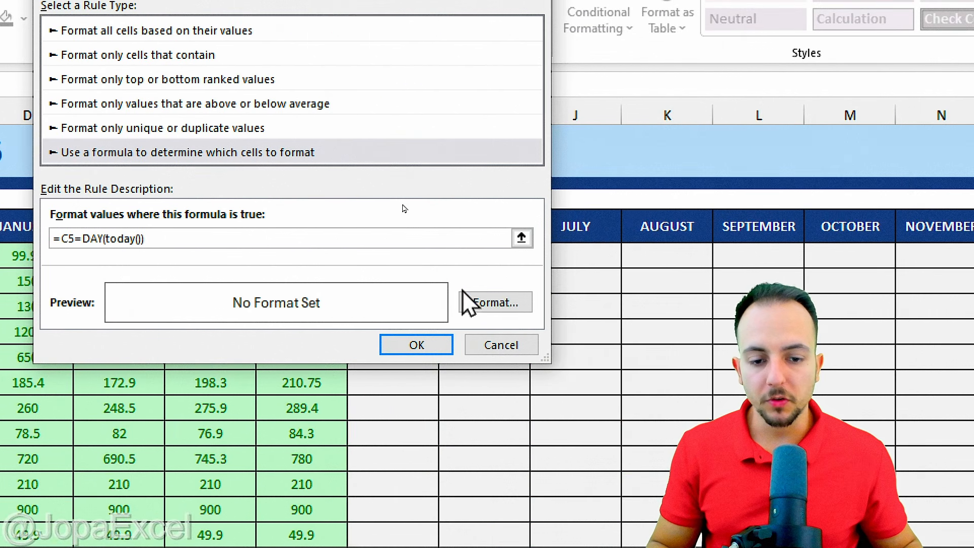
Give the due day rule a white font and a red fill, and apply it to the selected cells
{"action": "left_click", "coordinate": [489, 303]}
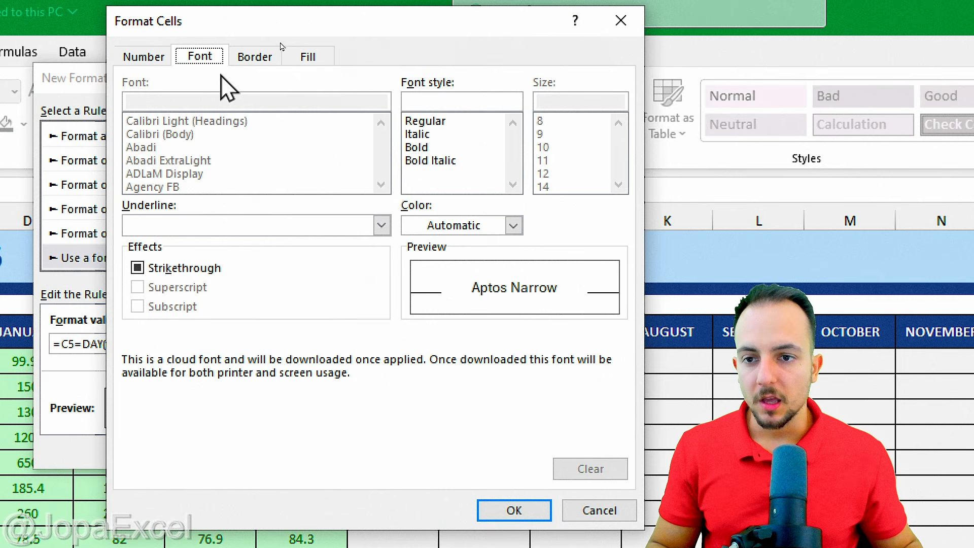
{"action": "left_click", "coordinate": [463, 225]}
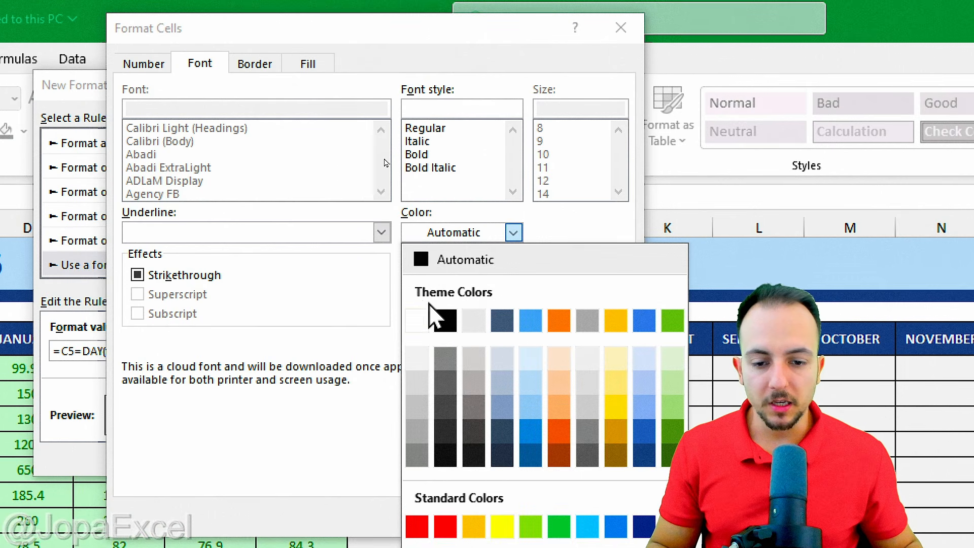
{"action": "left_click", "coordinate": [419, 320]}
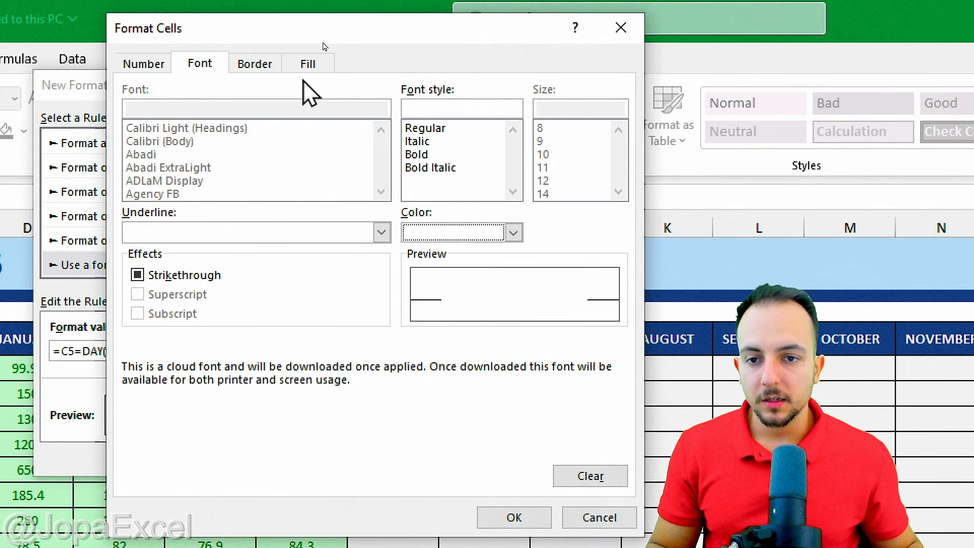
{"action": "left_click", "coordinate": [308, 64]}
{"action": "left_click", "coordinate": [159, 263]}
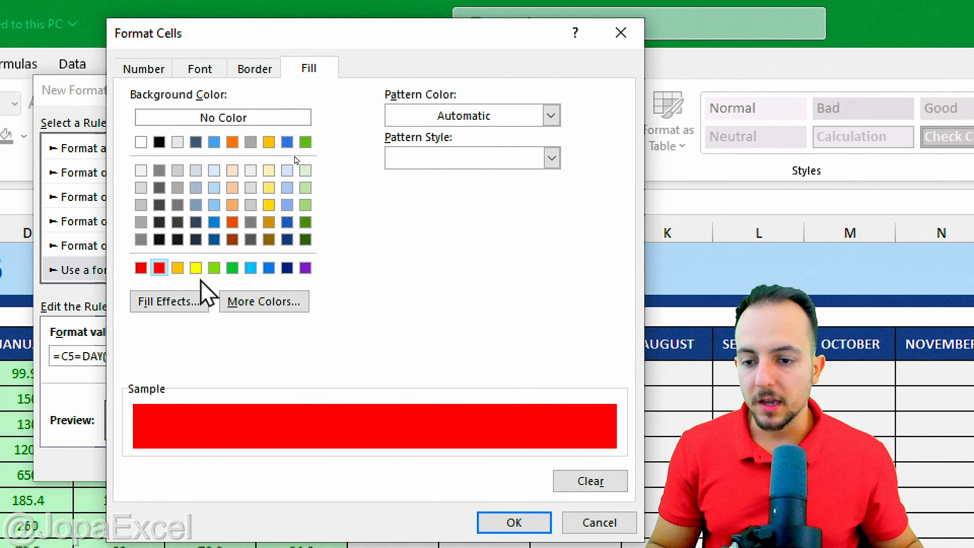
{"action": "left_click", "coordinate": [514, 525]}
{"action": "left_click", "coordinate": [422, 469]}
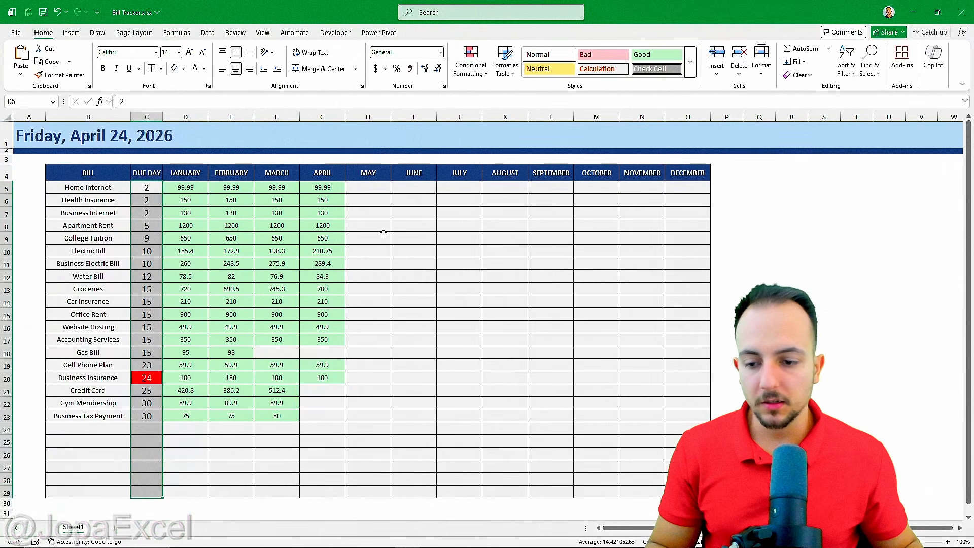
Check which due day in column C the new rule highlights against the current date
{"action": "left_click", "coordinate": [109, 179]}
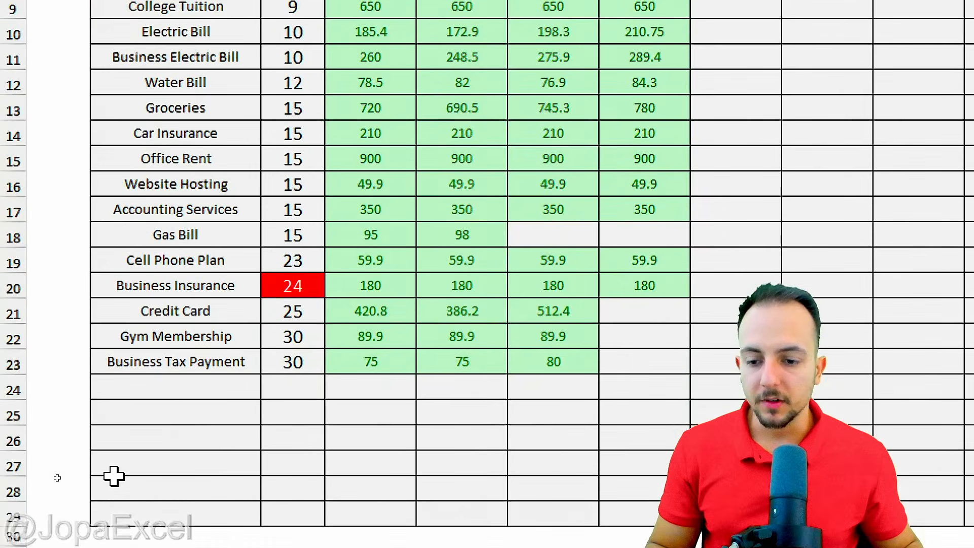
{"action": "left_click", "coordinate": [315, 316]}
{"action": "mouse_move", "coordinate": [255, 210]}
{"action": "left_mouse_down"}
{"action": "mouse_move", "coordinate": [354, 266]}
{"action": "mouse_move", "coordinate": [415, 318]}
{"action": "left_mouse_up"}
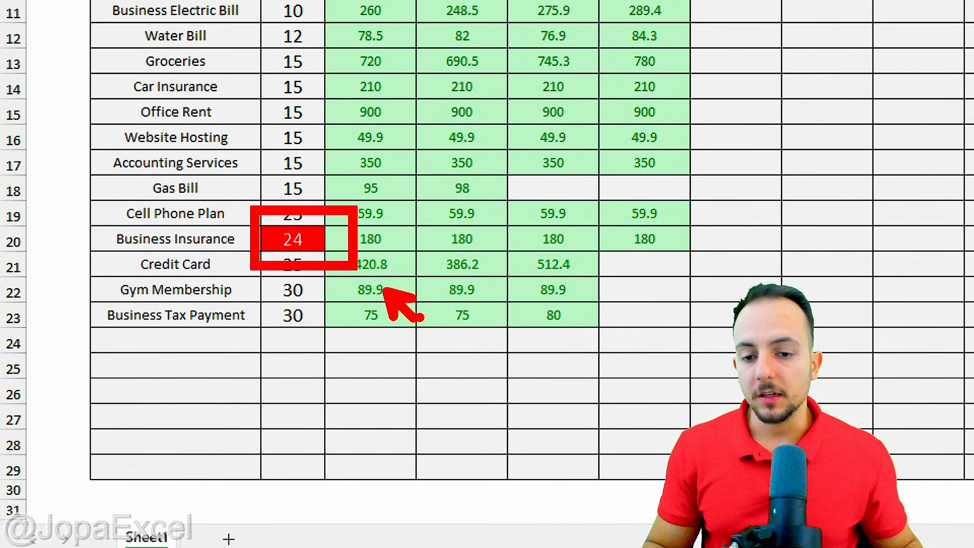
{"action": "key", "text": "Escape"}
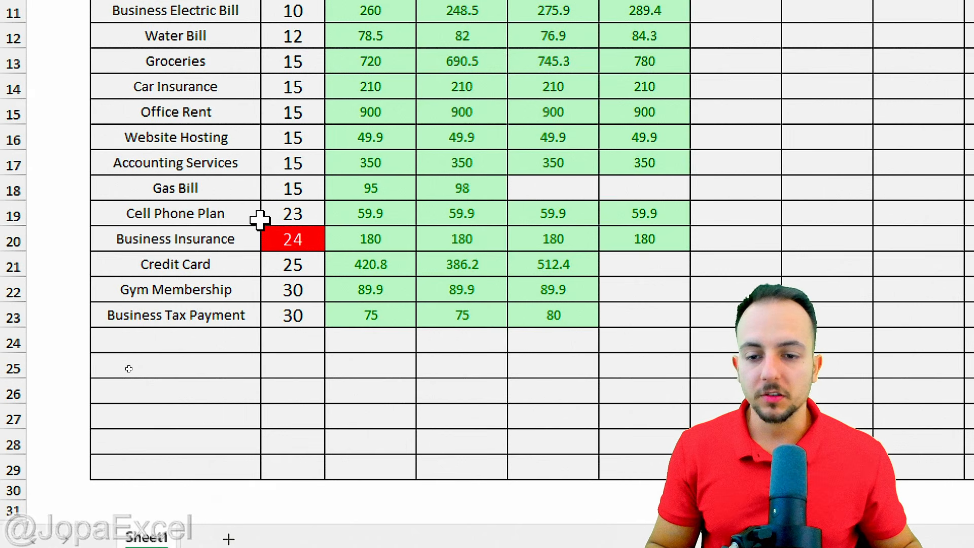
Examine the due days of Cell Phone Plan and Credit Card, one day before and one day after the current day
{"action": "left_click_drag", "start_coordinate": [253, 193], "coordinate": [333, 230]}
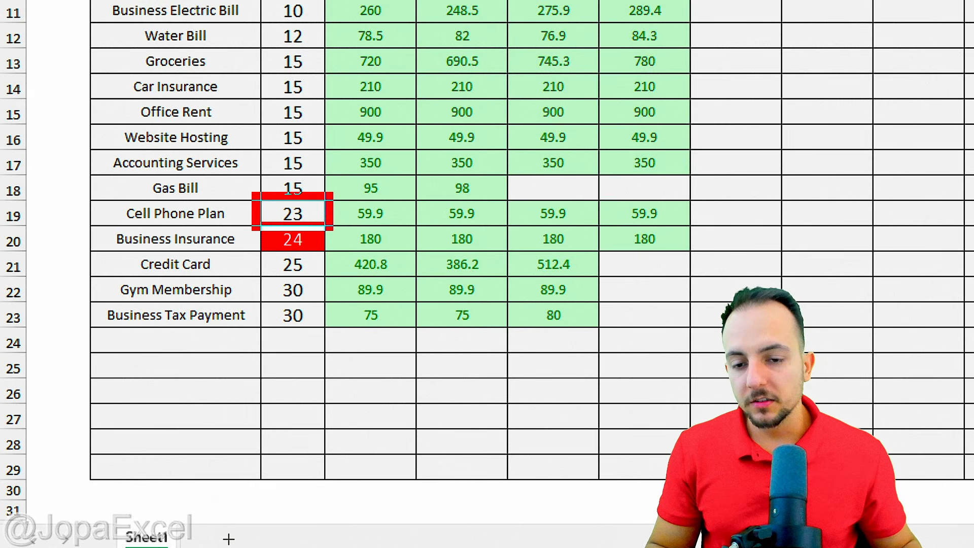
{"action": "left_click_drag", "start_coordinate": [249, 244], "coordinate": [335, 283]}
{"action": "left_click_drag", "start_coordinate": [345, 289], "coordinate": [416, 342]}
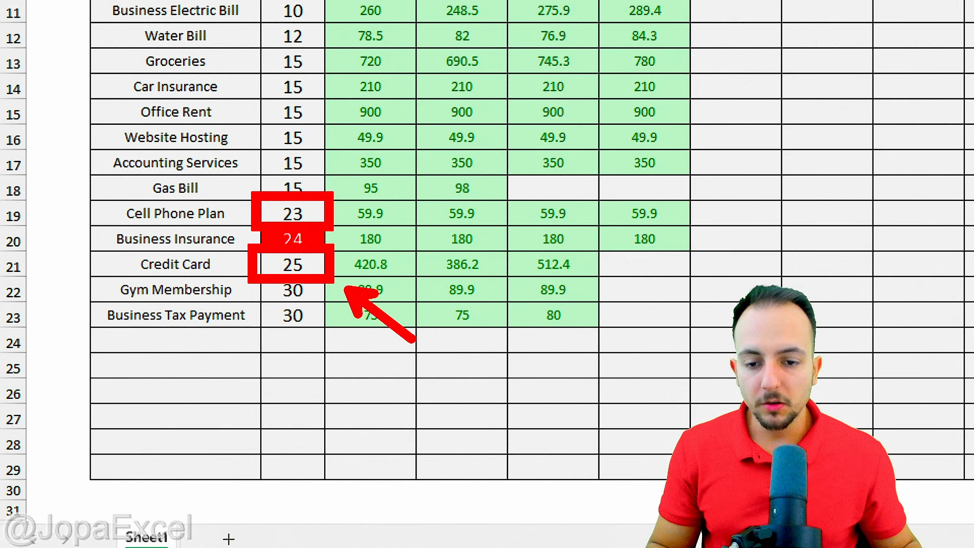
{"action": "left_click_drag", "start_coordinate": [341, 210], "coordinate": [442, 268]}
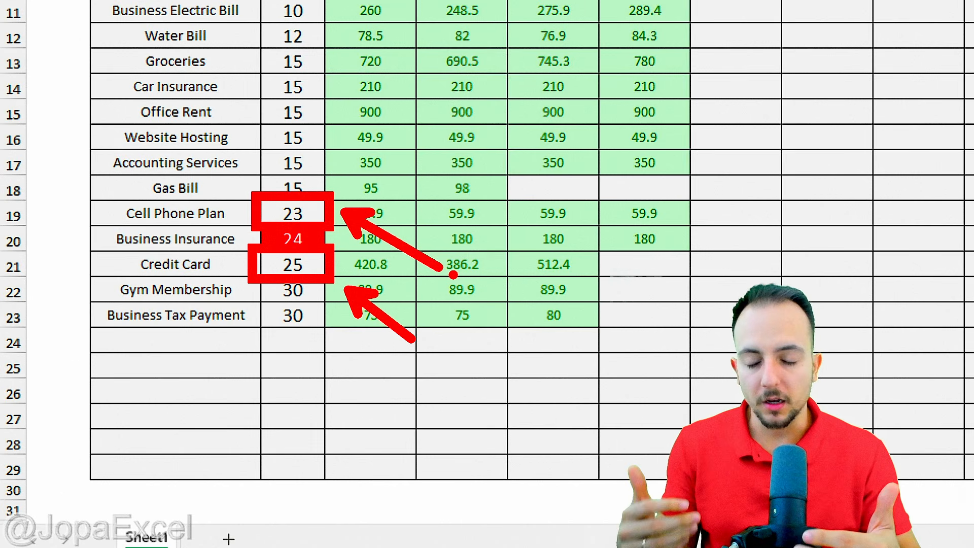
{"action": "key", "text": "ctrl+z"}
{"action": "key", "text": "ctrl+z"}
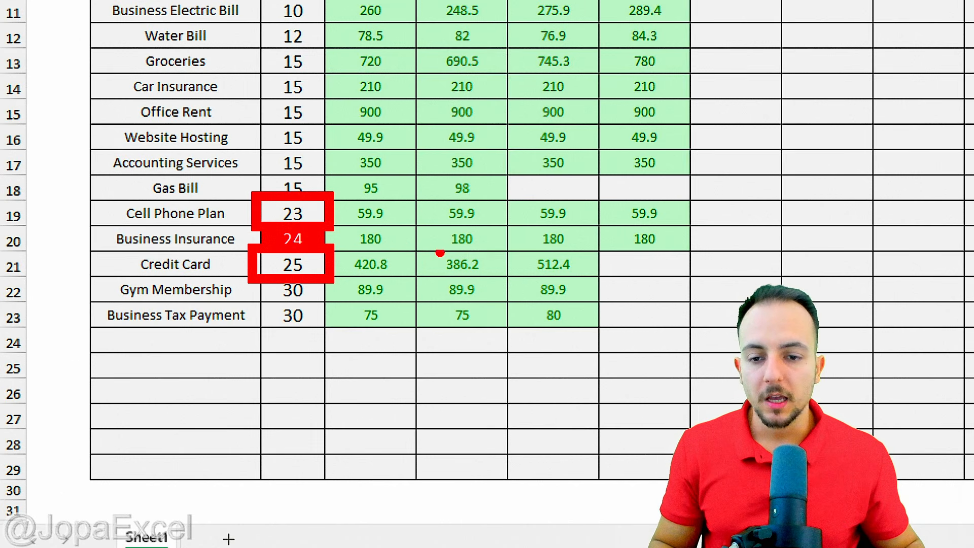
{"action": "mouse_move", "coordinate": [345, 200]}
{"action": "left_mouse_down"}
{"action": "mouse_move", "coordinate": [404, 172]}
{"action": "mouse_move", "coordinate": [426, 199]}
{"action": "left_mouse_up"}
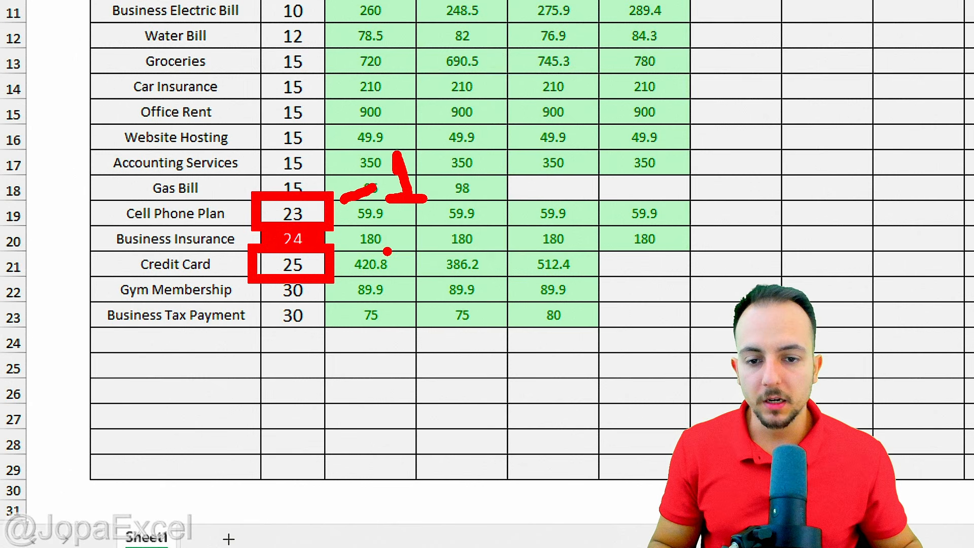
{"action": "mouse_move", "coordinate": [355, 270]}
{"action": "left_mouse_down"}
{"action": "mouse_move", "coordinate": [403, 277]}
{"action": "mouse_move", "coordinate": [363, 296]}
{"action": "left_mouse_up"}
{"action": "mouse_move", "coordinate": [421, 256]}
{"action": "left_mouse_down"}
{"action": "mouse_move", "coordinate": [457, 328]}
{"action": "mouse_move", "coordinate": [470, 328]}
{"action": "left_mouse_up"}
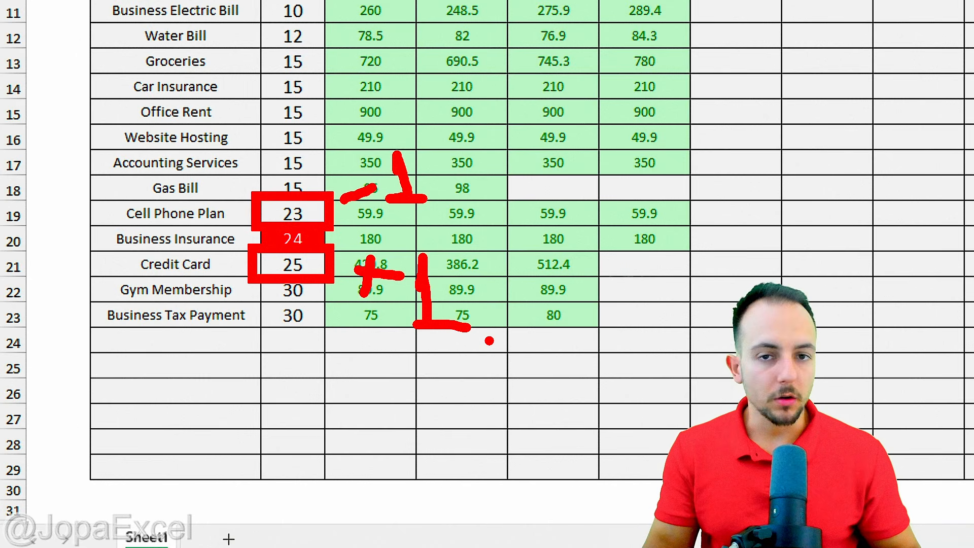
{"action": "key", "text": "Escape"}
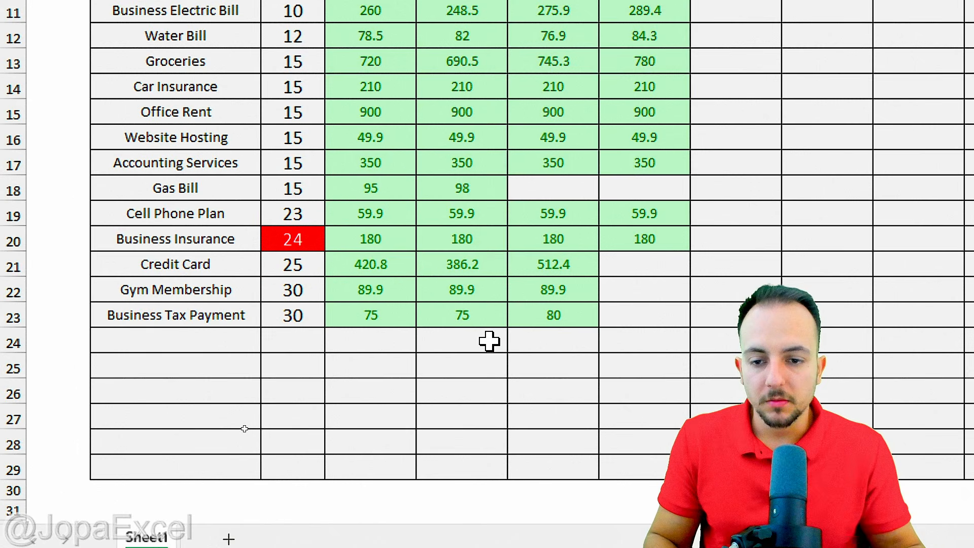